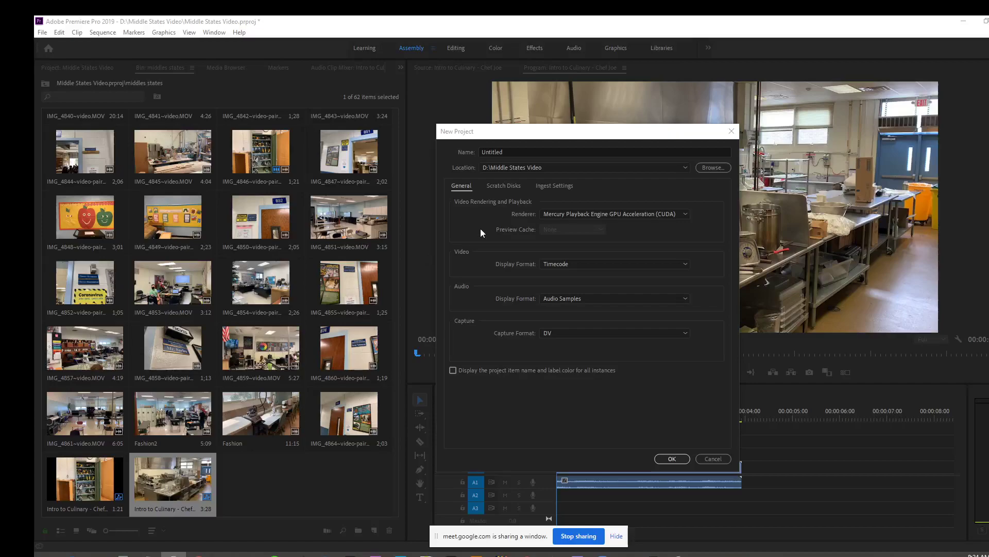
- Create the new project with the name Untitled in D:\Middle States Video
click(512, 150)
drag(512, 150, 496, 168)
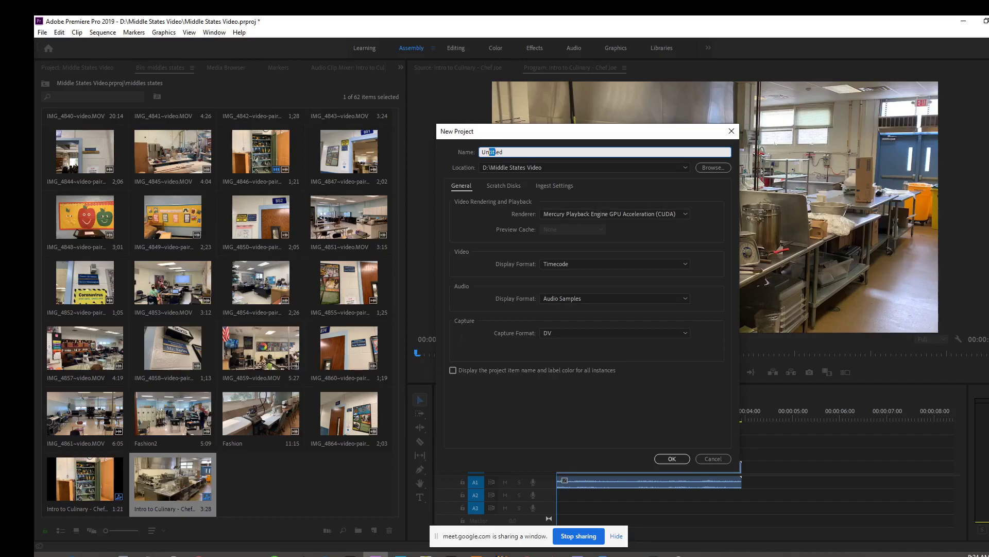
click(87, 396)
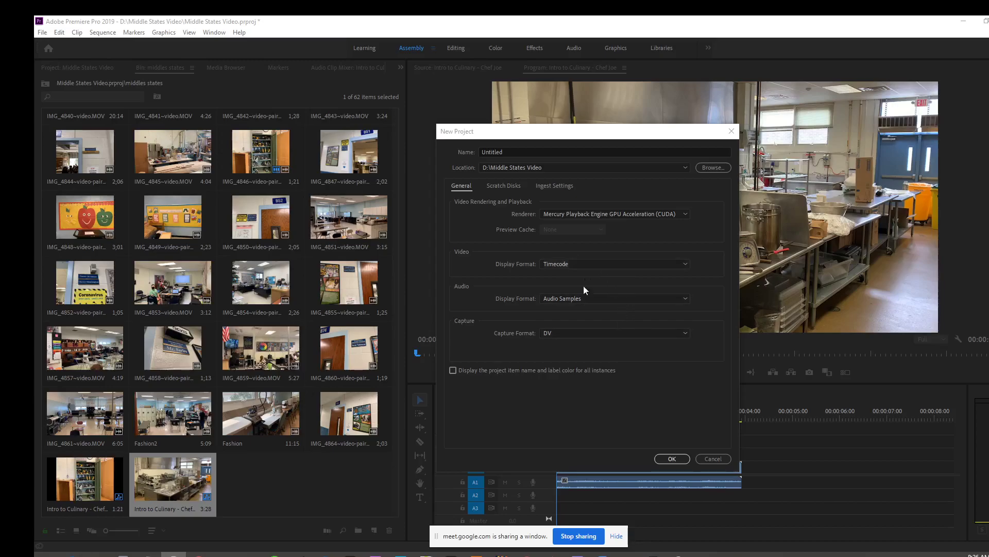
click(672, 458)
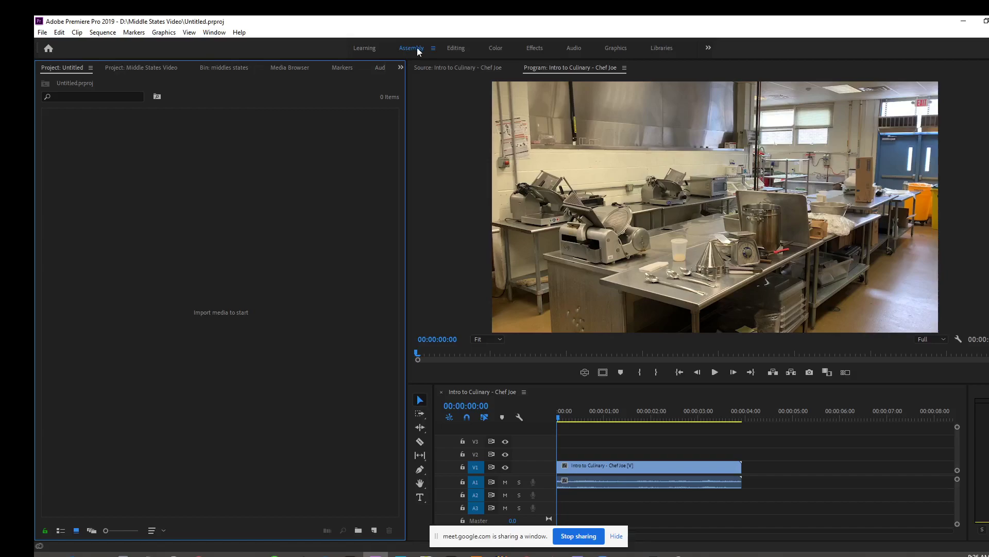
- From the Project panel's Import command, browse to SharedData > MULTIMEDIA CLASSES > 5_VIDEO PRODUCTION
right_click(206, 242)
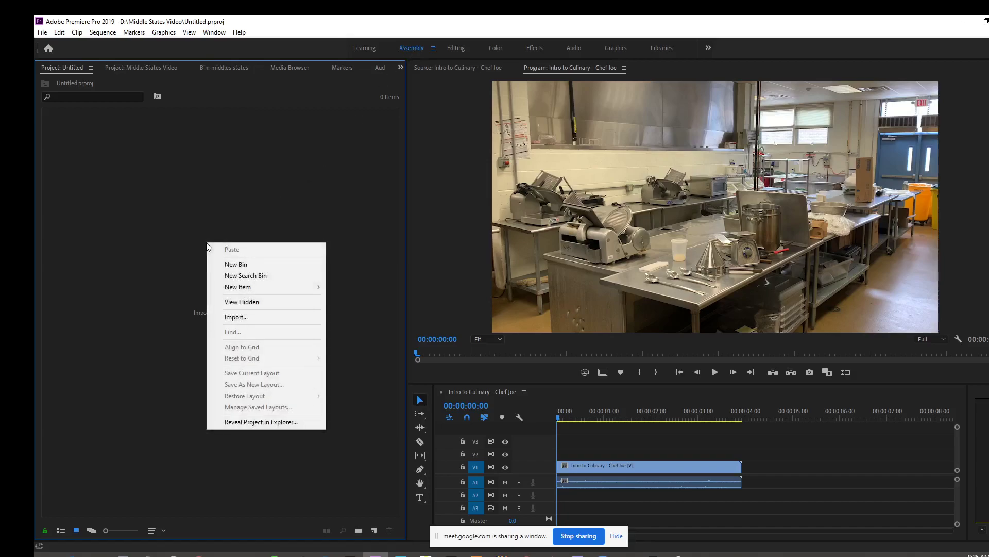
click(221, 317)
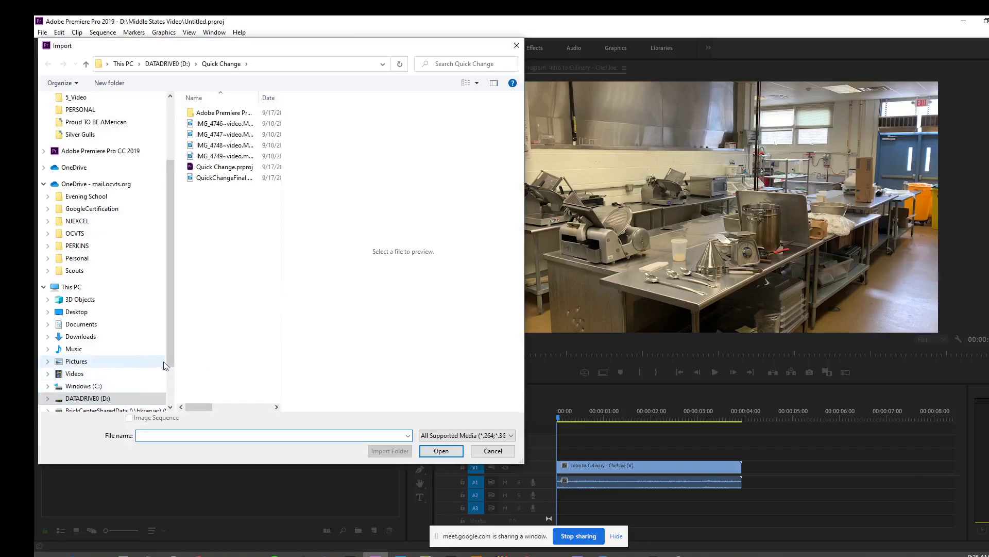
scroll(172, 357, down, 2)
click(120, 370)
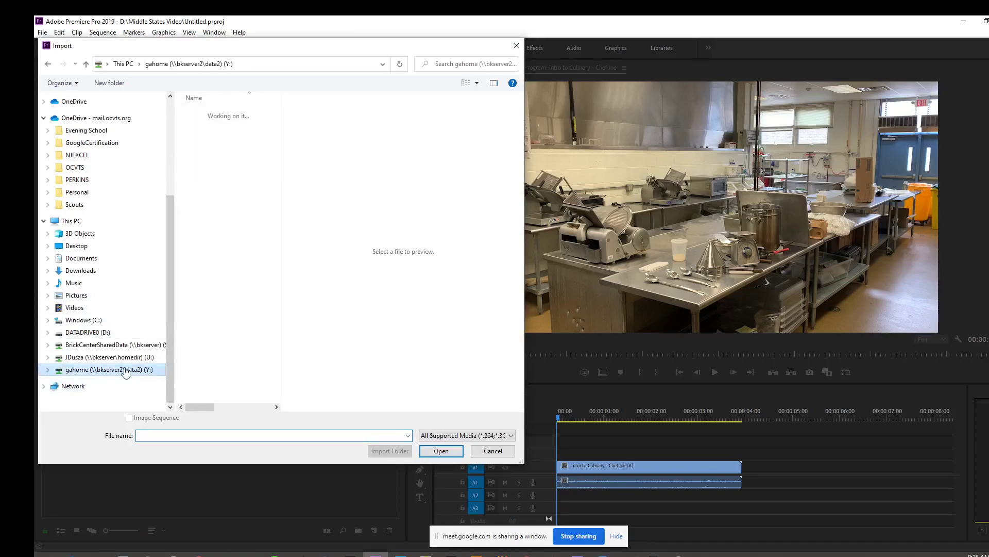
scroll(78, 348, up, 5)
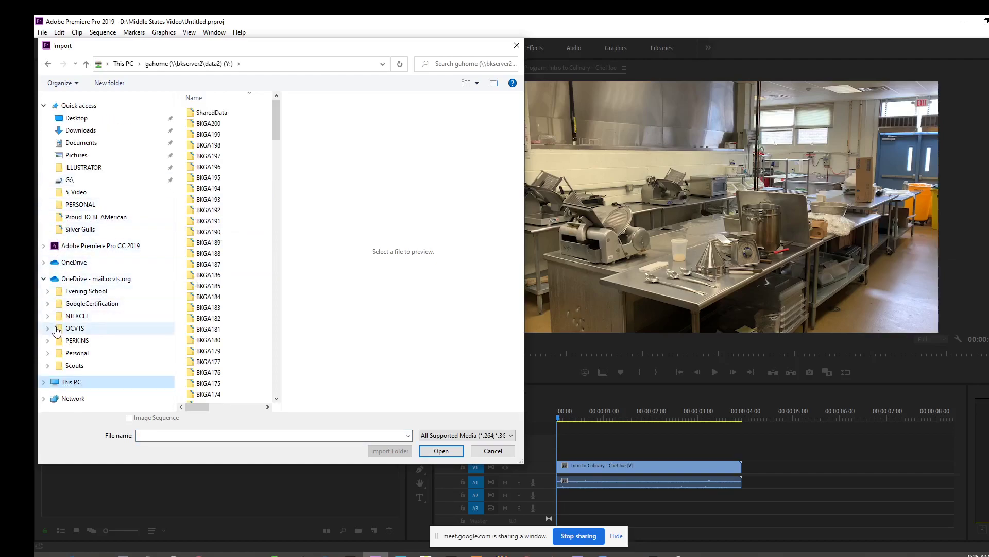
scroll(54, 384, down, 4)
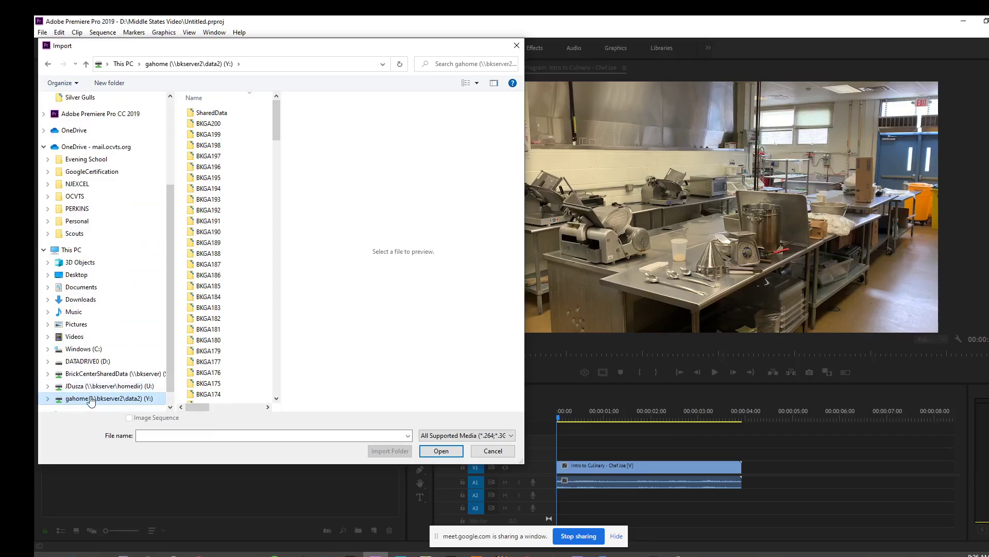
double_click(220, 114)
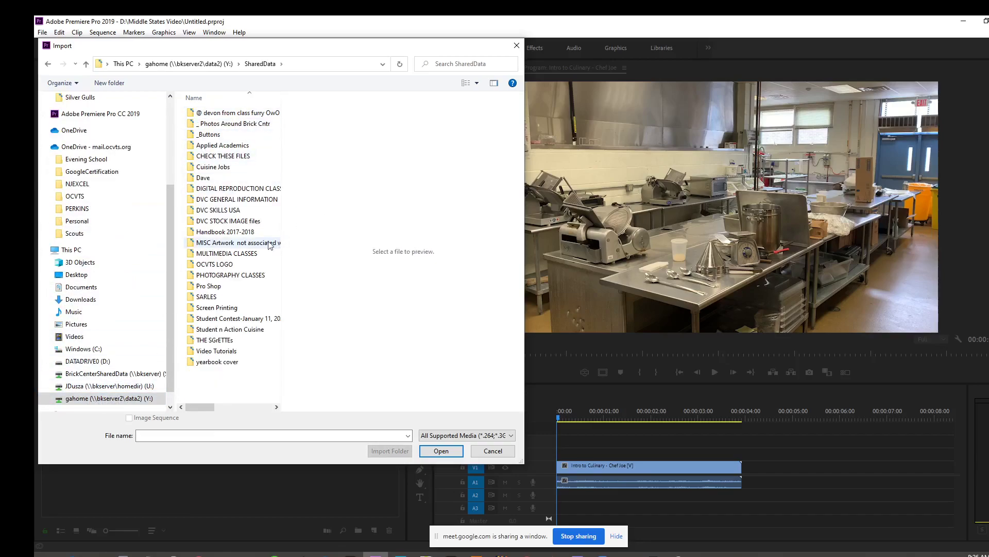
double_click(246, 254)
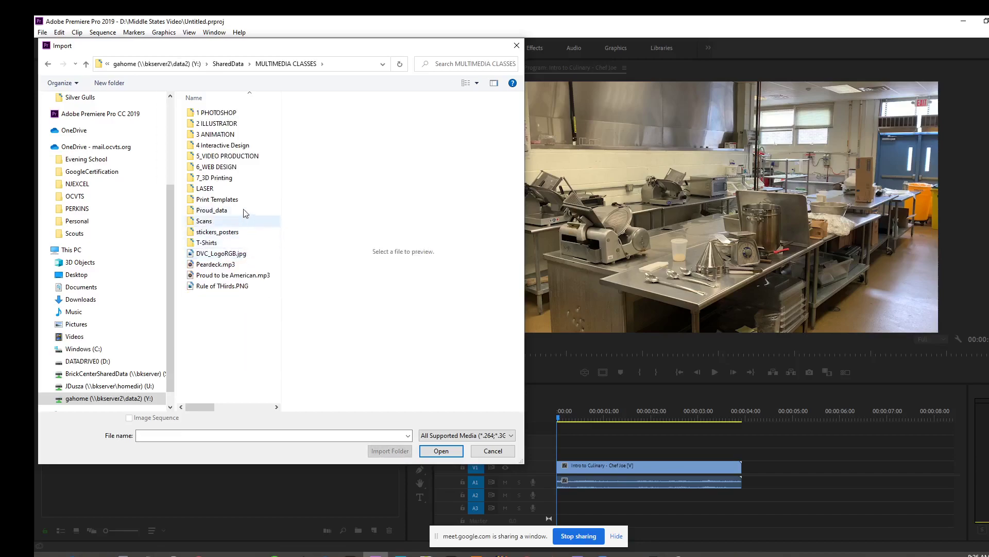
double_click(233, 159)
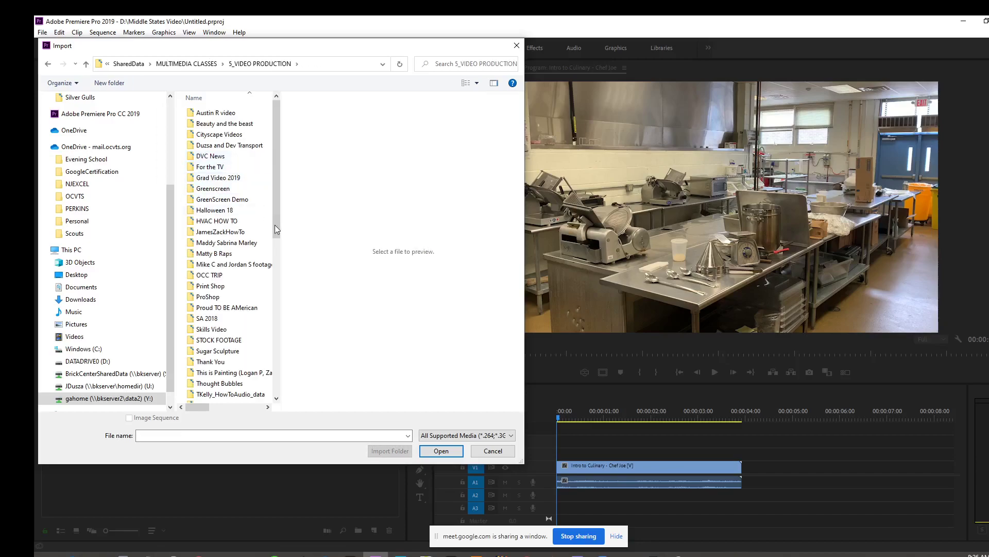
- Select Cosmetology Final.mp4, Debbie.mp4 and ford day 2018.mp4 and import them
drag(521, 462, 670, 521)
drag(285, 261, 282, 348)
click(222, 291)
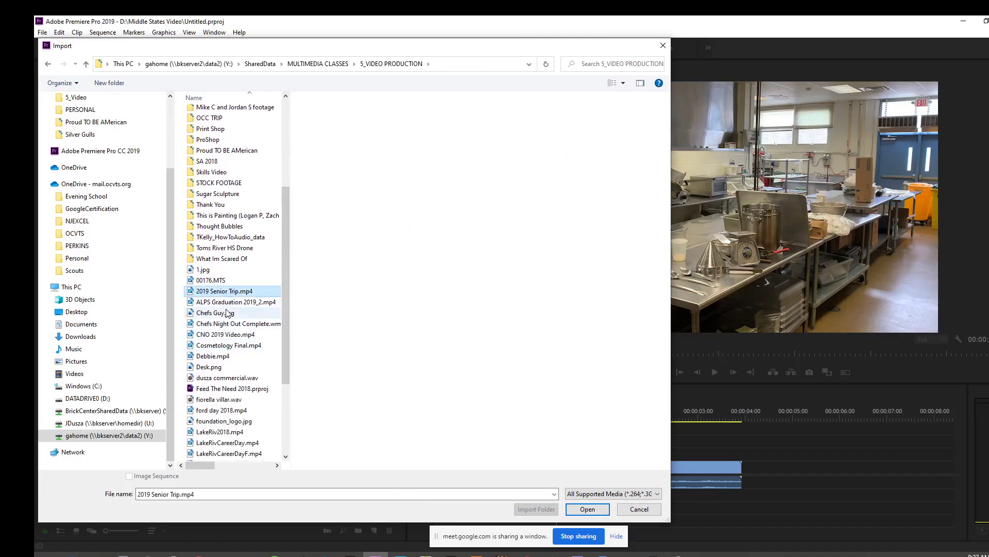
click(214, 281)
click(217, 292)
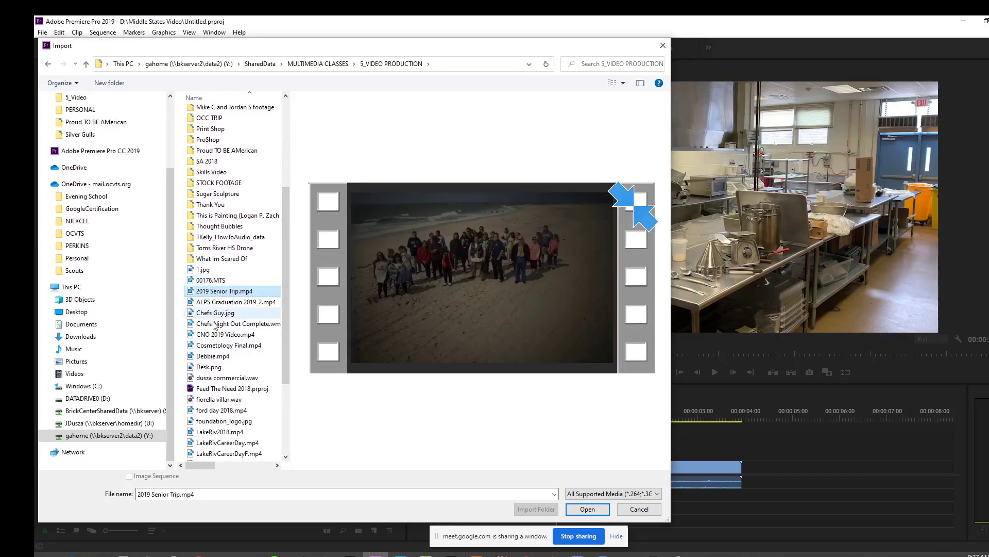
click(215, 345)
ctrl+click(216, 356)
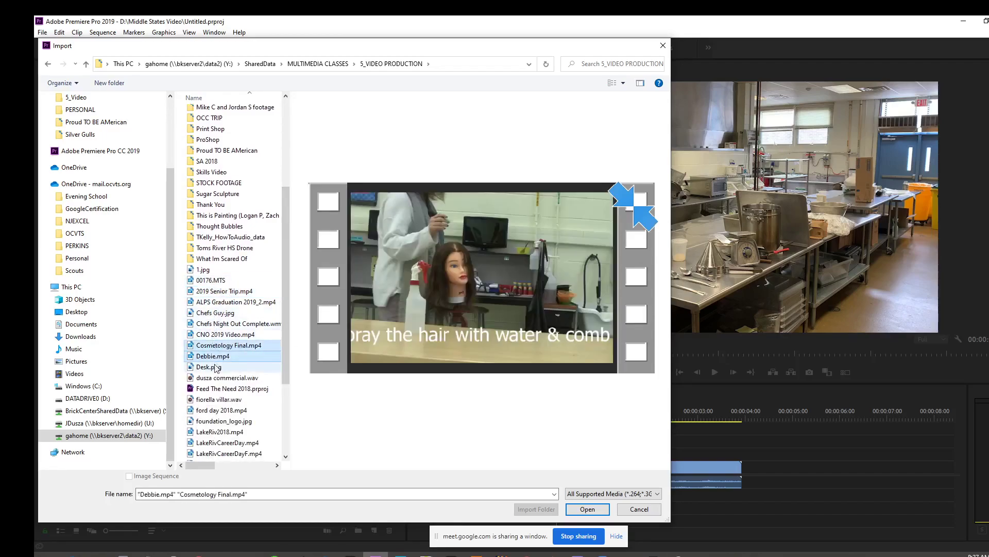
ctrl+click(216, 368)
click(219, 358)
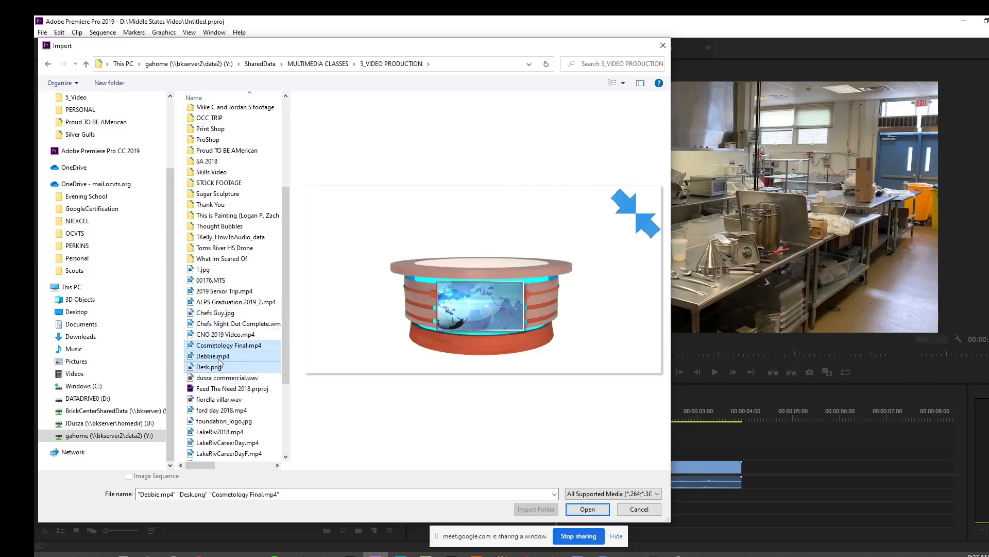
ctrl+click(220, 346)
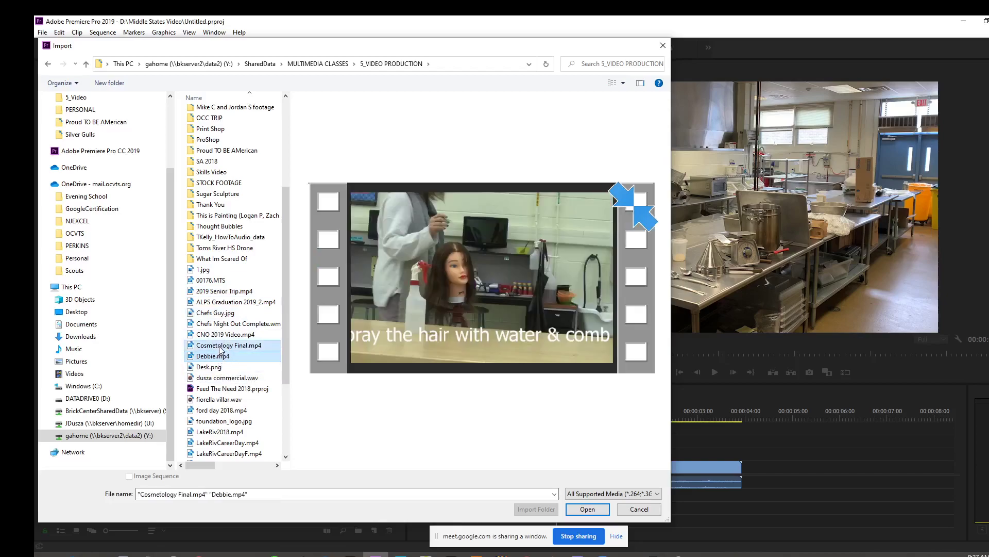
ctrl+click(217, 410)
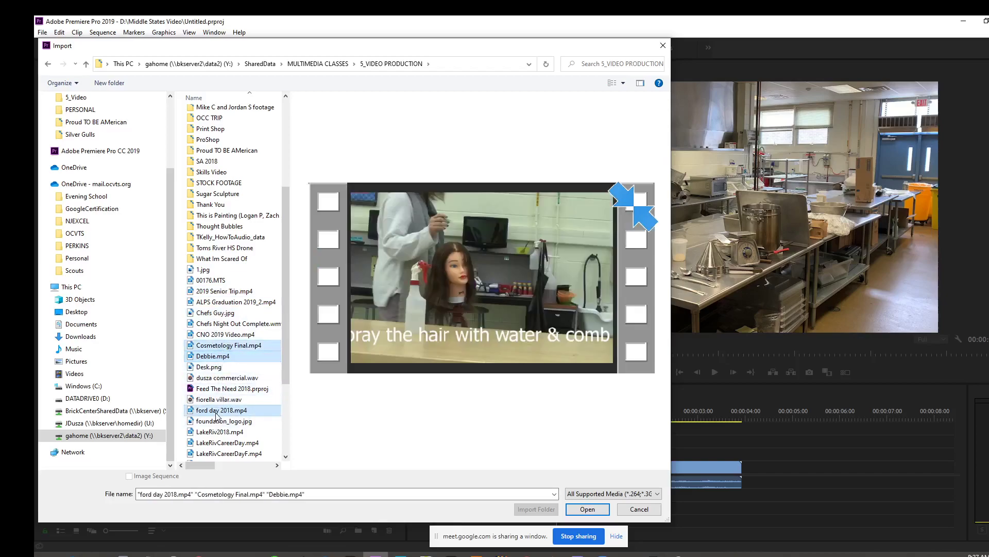
click(588, 509)
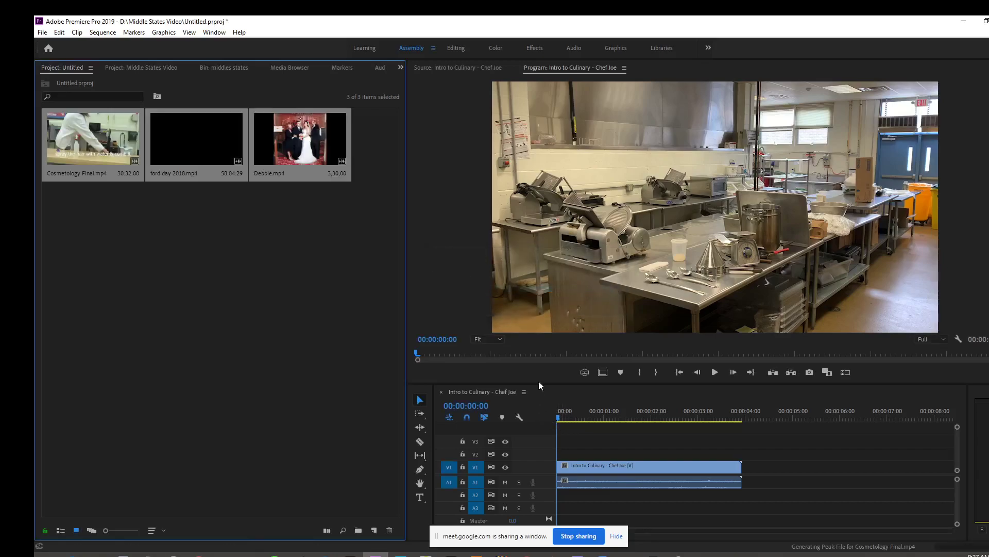
- Close Intro to Culinary and drag Cosmetology Final.mp4 into the Timeline to build its sequence
click(442, 392)
click(265, 233)
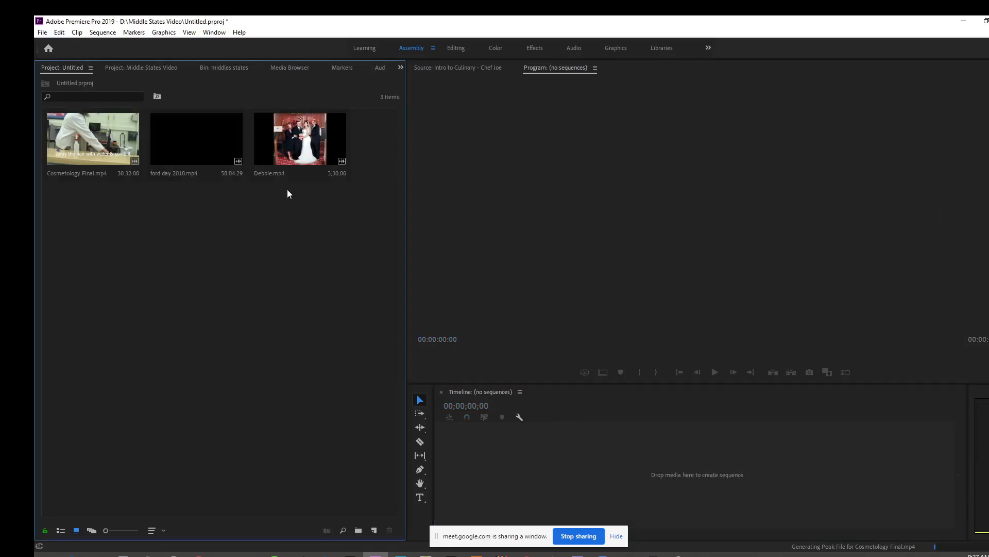
click(95, 143)
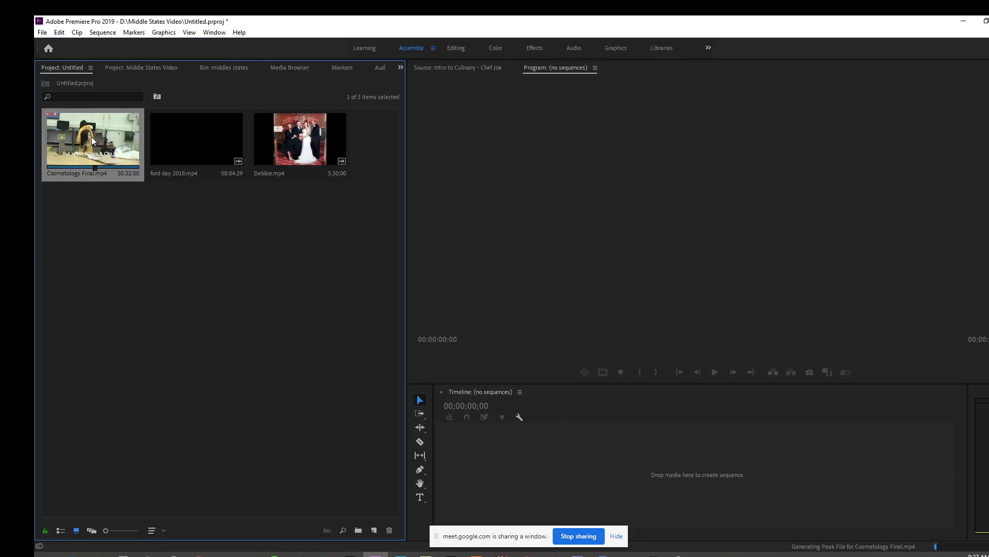
drag(375, 385, 477, 468)
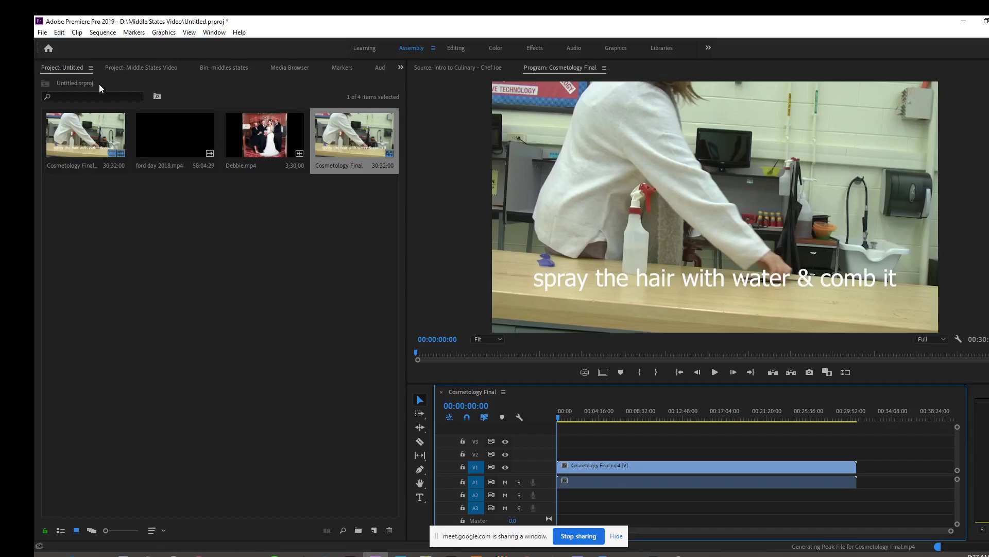
- Maximize the Project panel so the media list fills the window
click(44, 81)
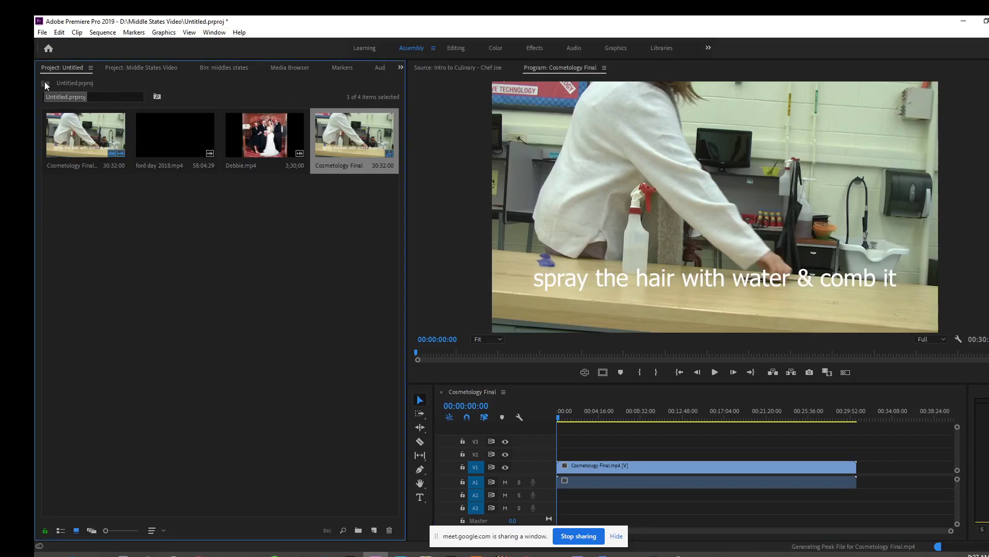
click(135, 273)
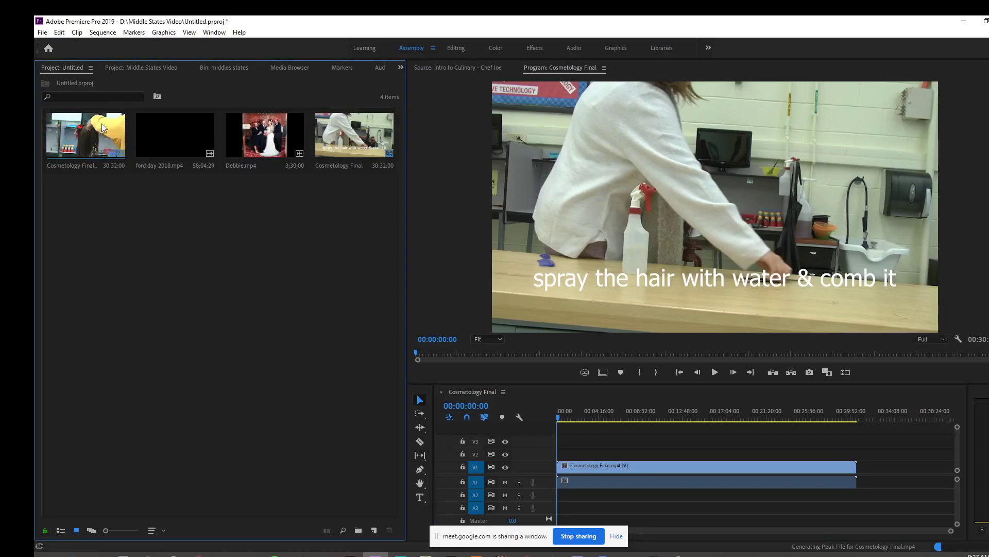
double_click(70, 68)
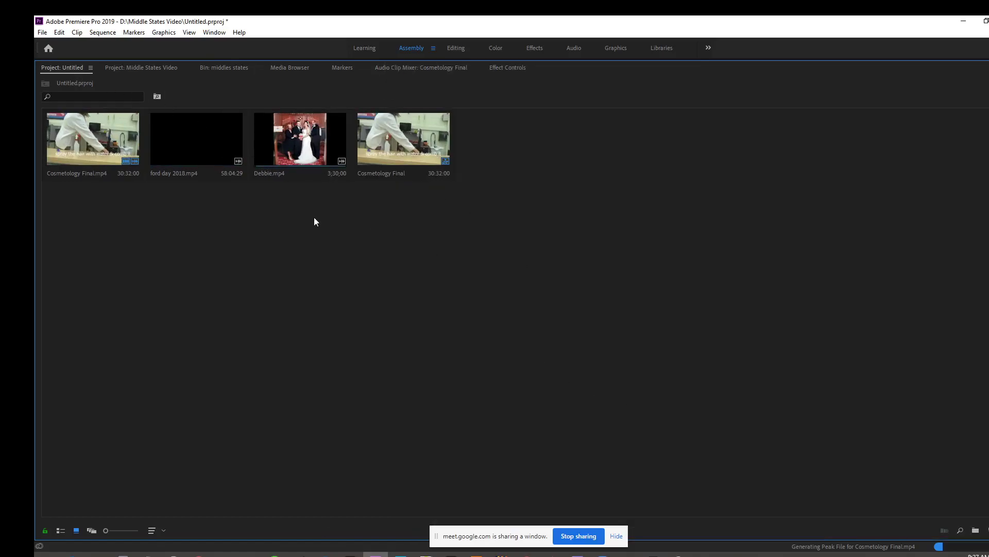
- Open recent Middle States Video.prproj, enter its middles states bin, and switch to the Editing workspace
click(42, 32)
mouse_move(70, 78)
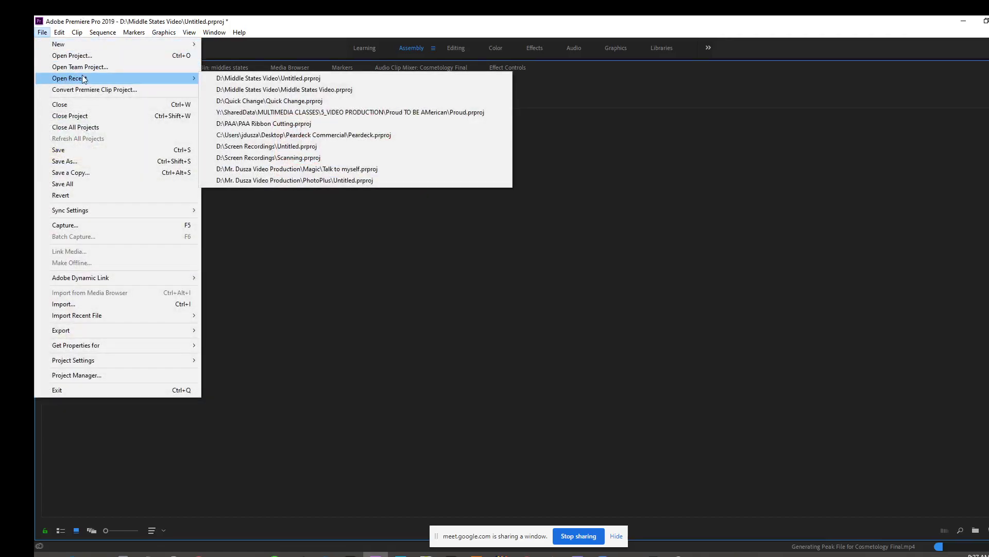
click(247, 94)
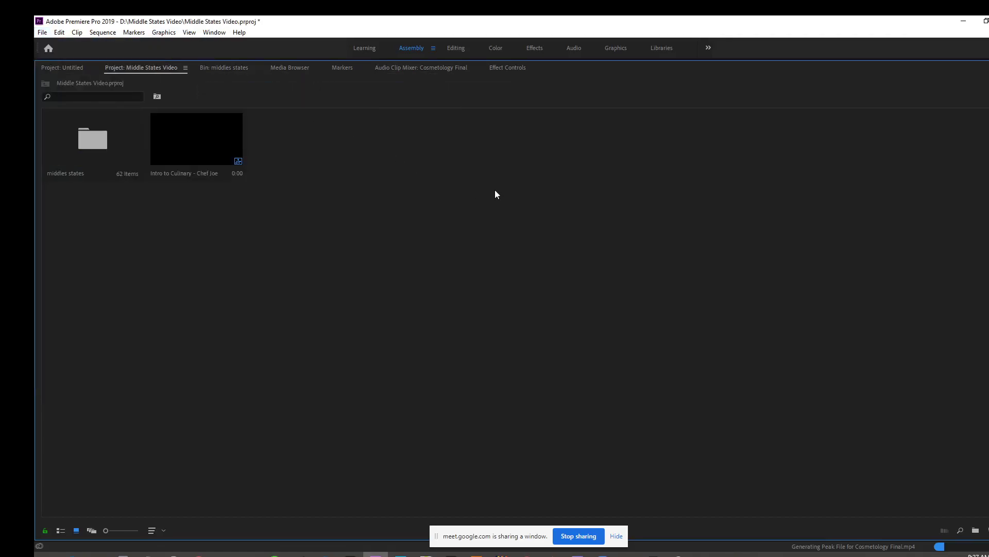
double_click(83, 138)
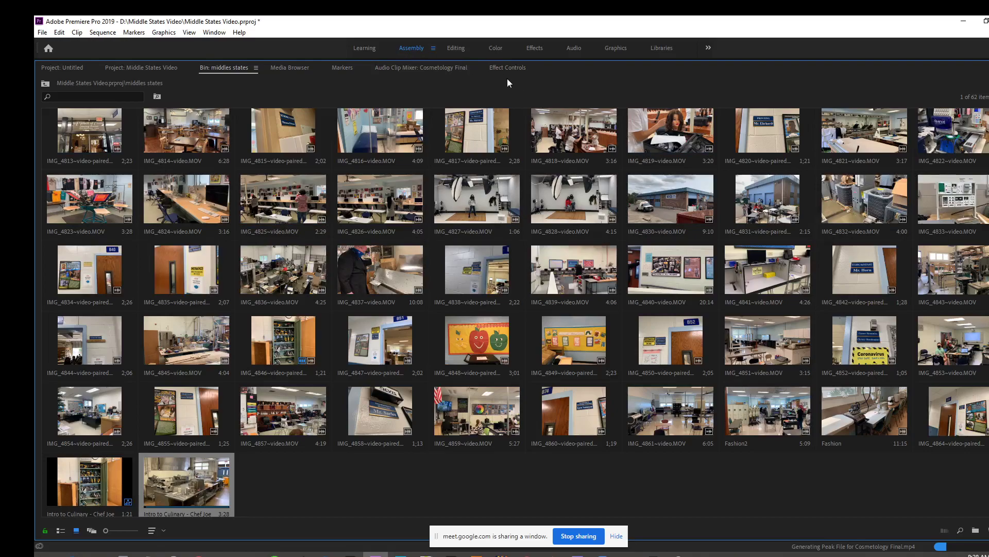
click(450, 48)
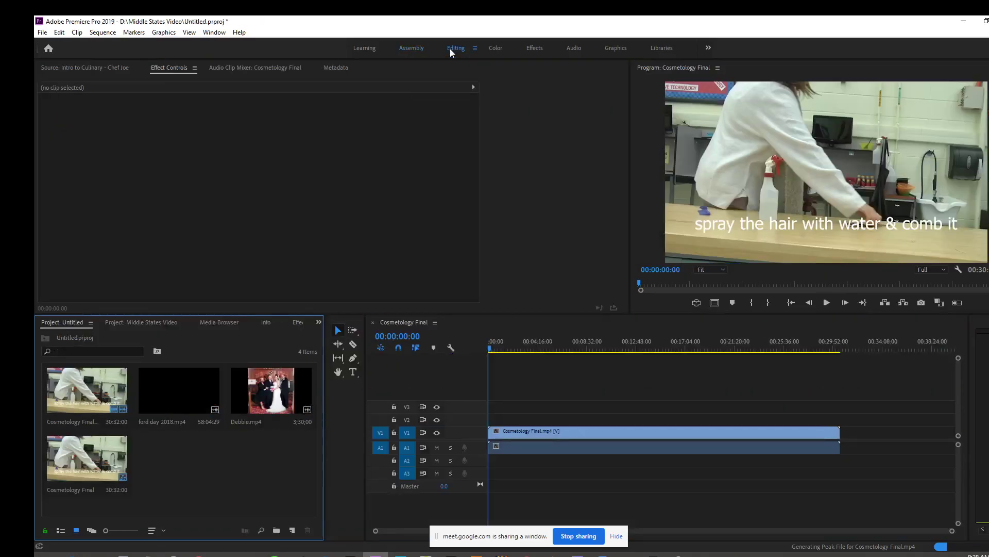
- Close Cosmetology Final, replace IMG_4846 on V1 with IMG_4830, and switch to the Graphics workspace
click(373, 322)
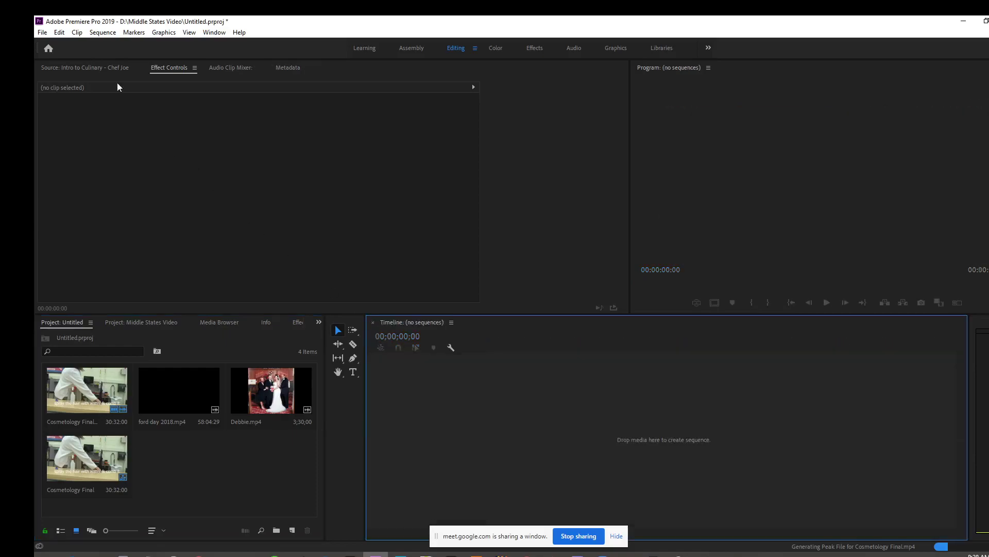
click(73, 68)
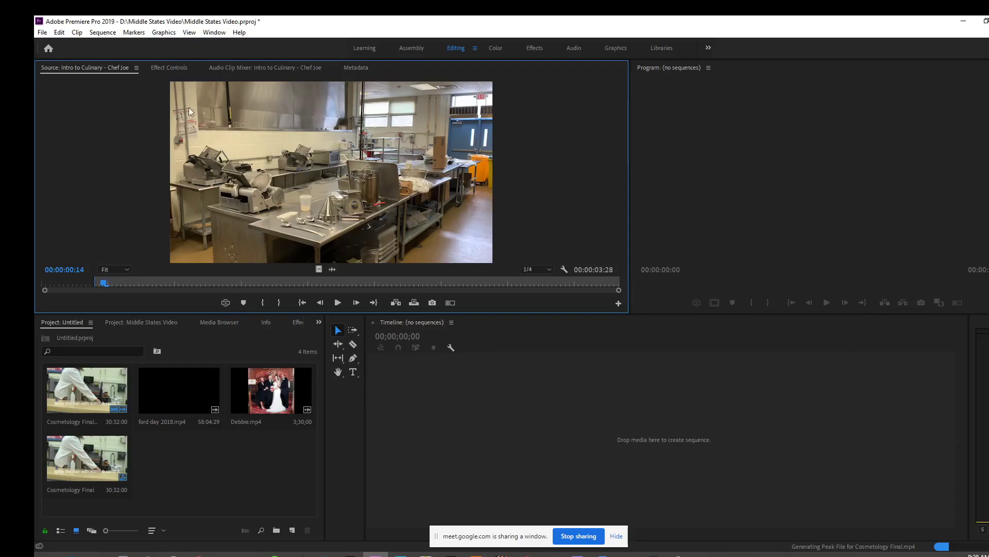
click(42, 32)
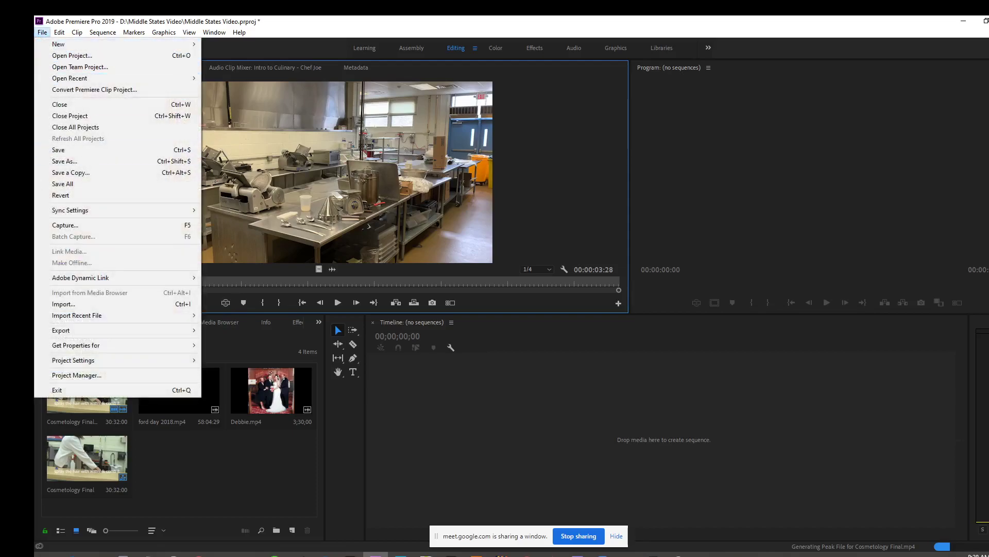
click(280, 410)
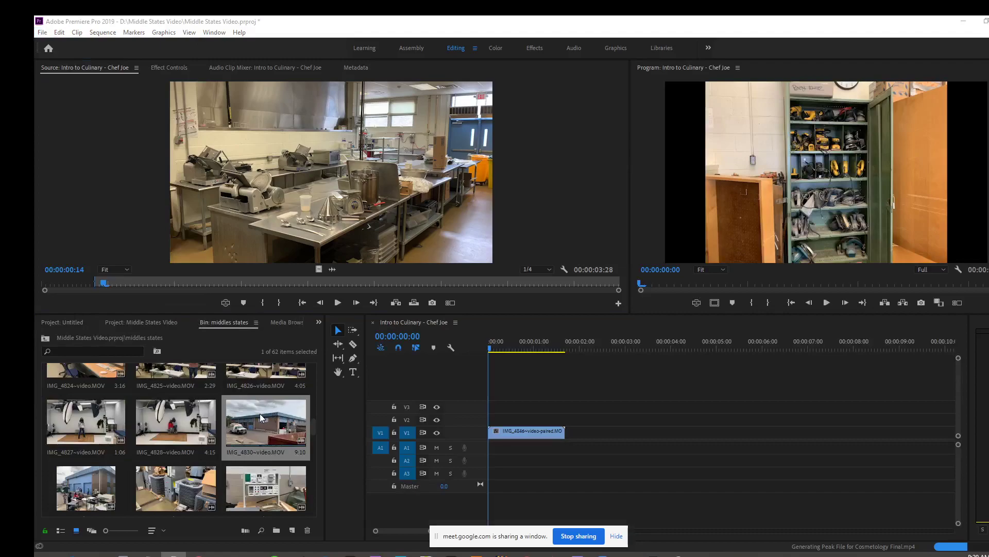
click(507, 432)
key(Delete)
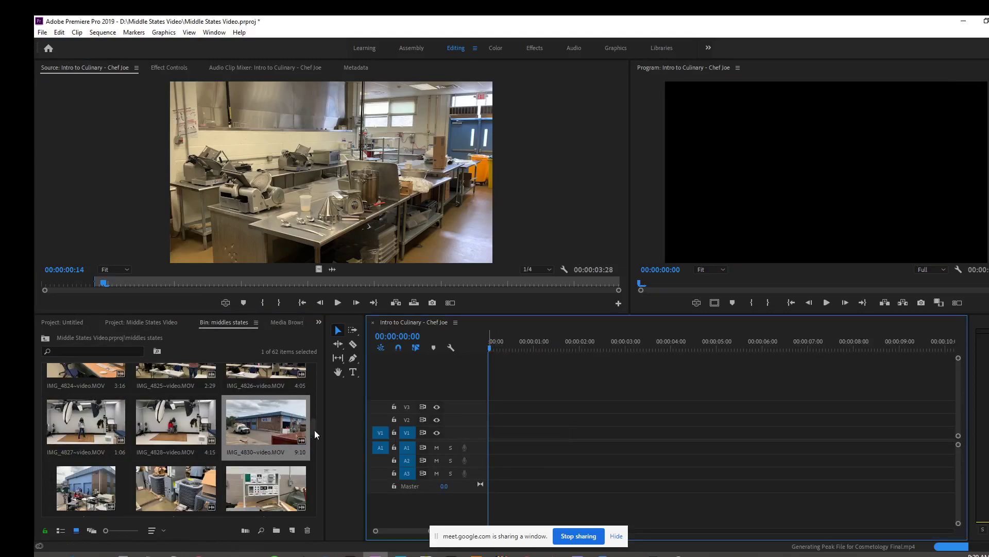
drag(269, 425, 498, 454)
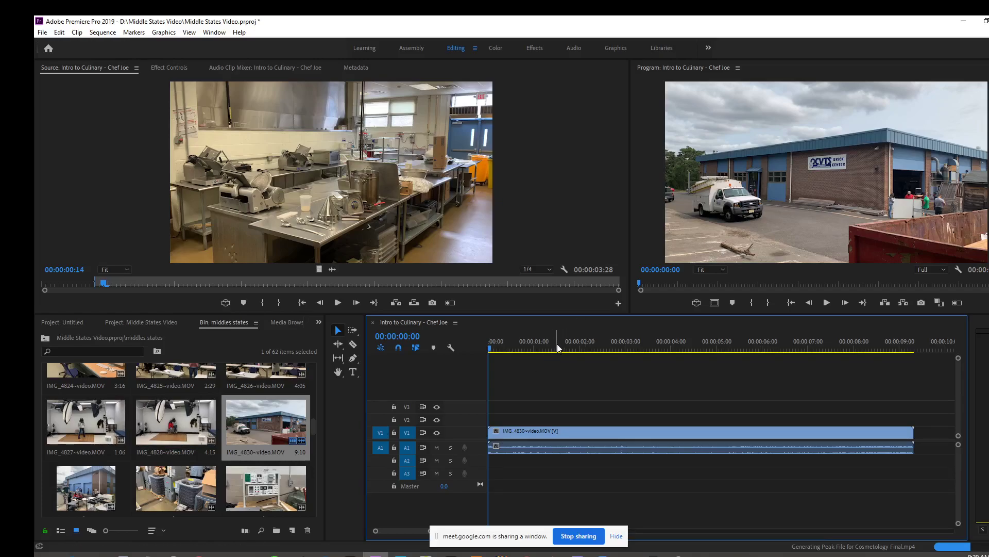
click(612, 48)
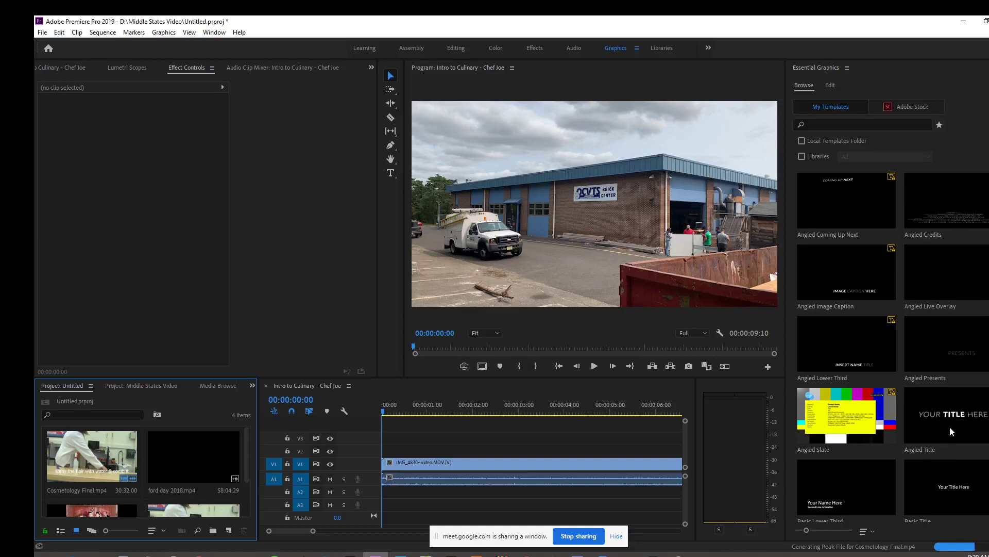
click(616, 536)
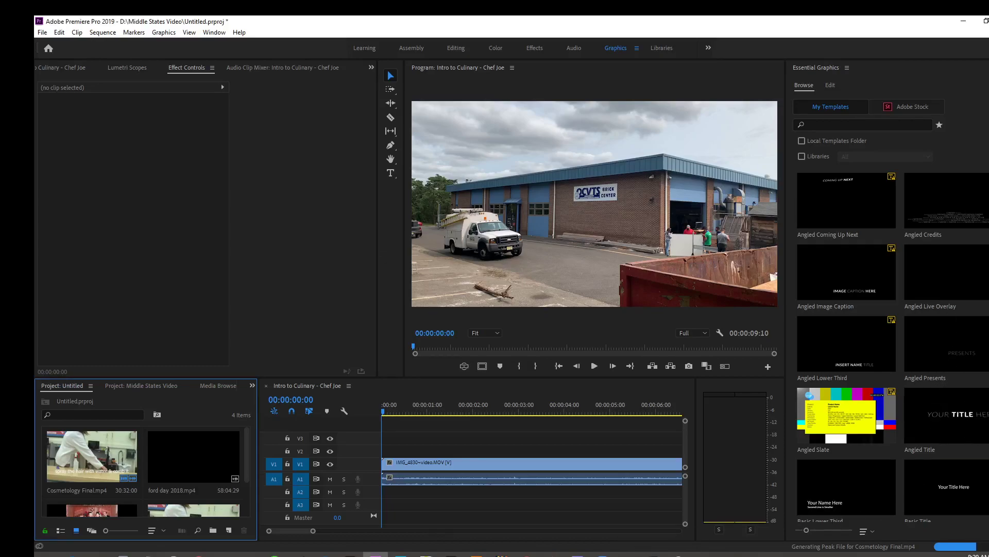
click(982, 397)
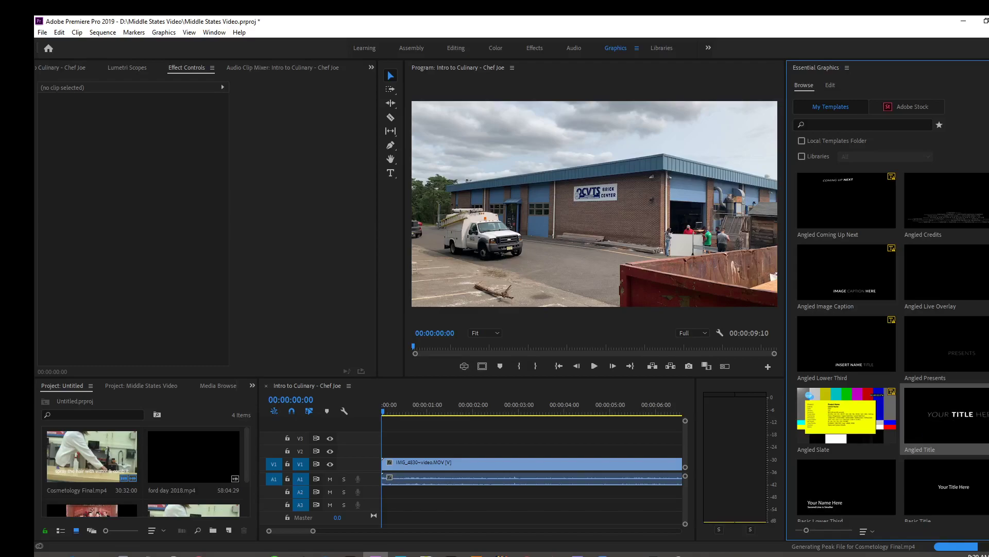
click(946, 417)
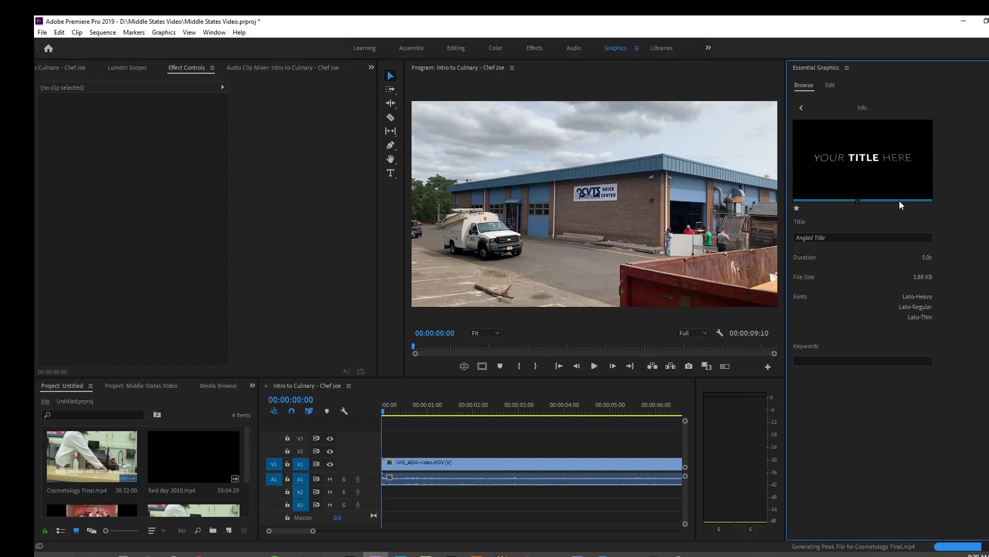
click(802, 108)
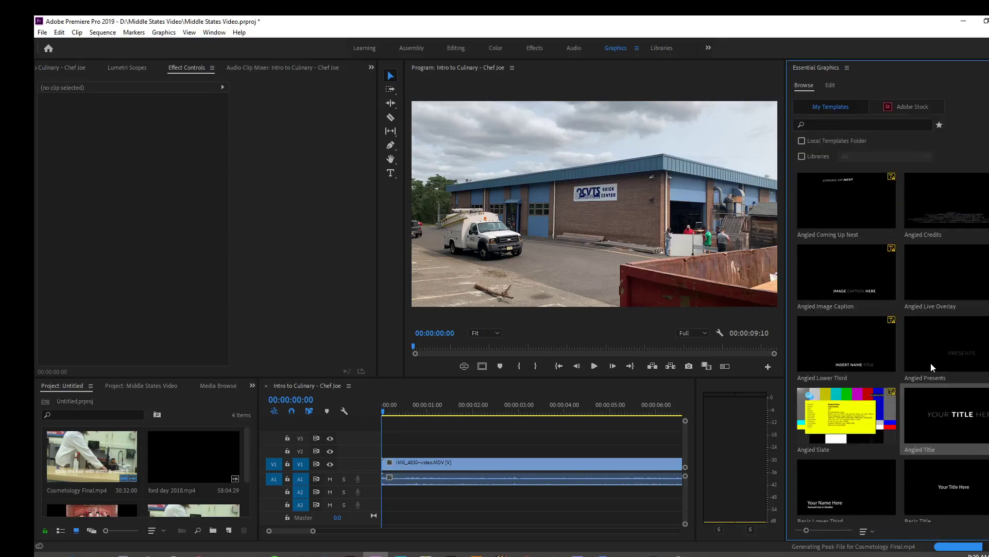
click(946, 418)
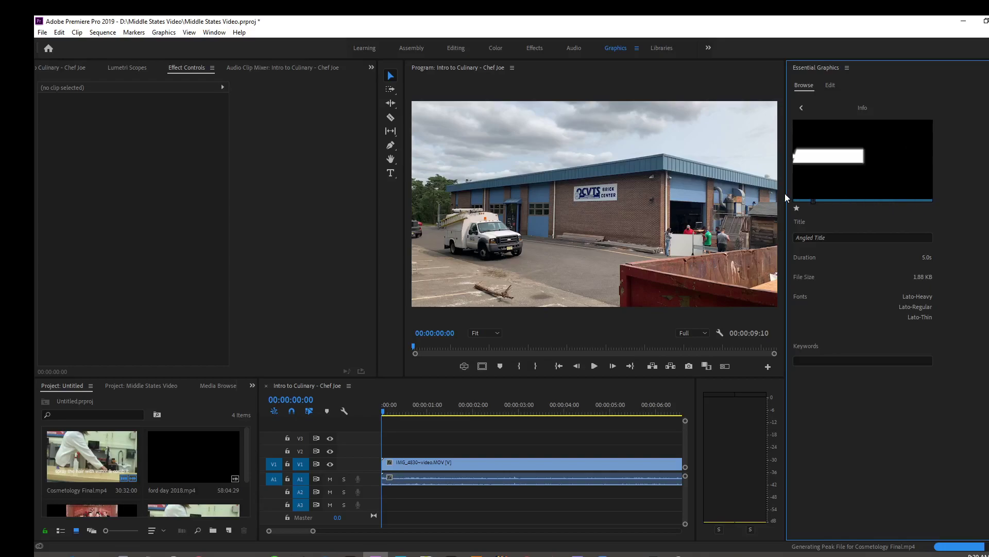
click(801, 107)
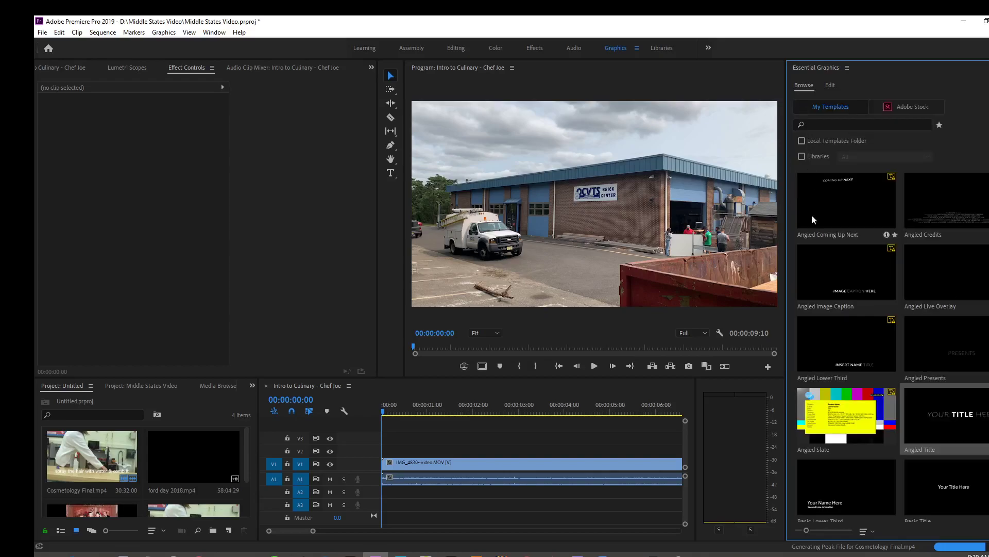
right_click(925, 406)
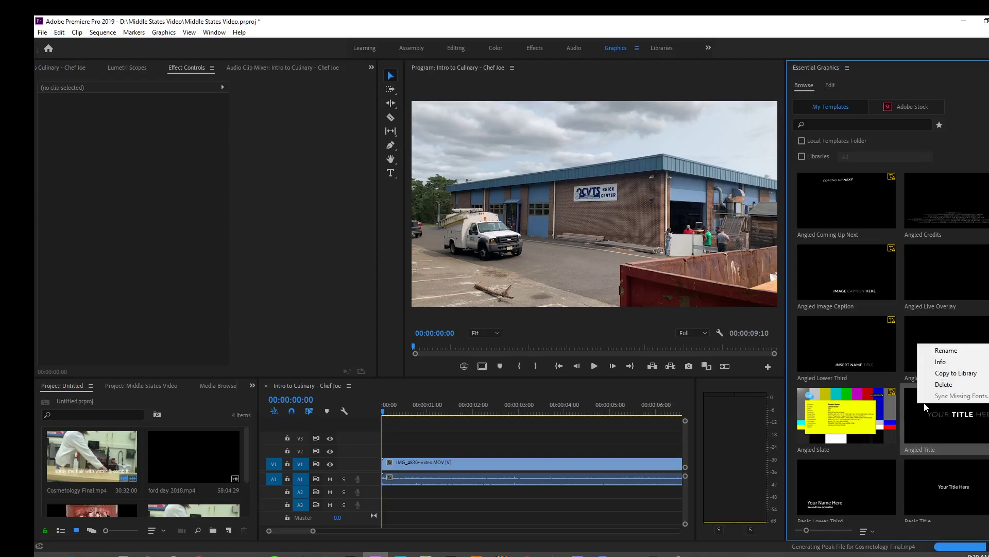
click(929, 415)
- Place the Angled Title template on V2 at 00:00:00:00 and preview it over IMG_4830
drag(731, 402, 396, 457)
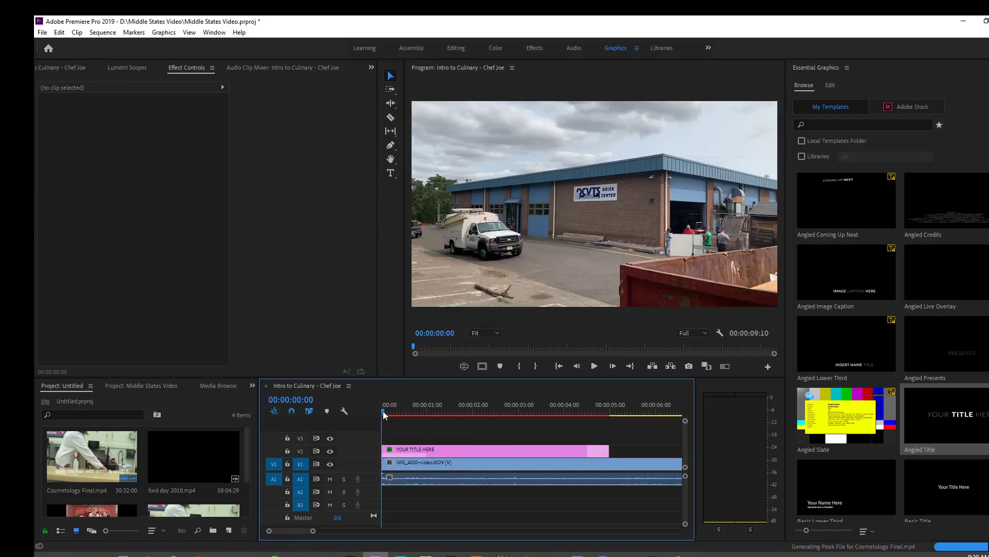
drag(384, 414, 456, 417)
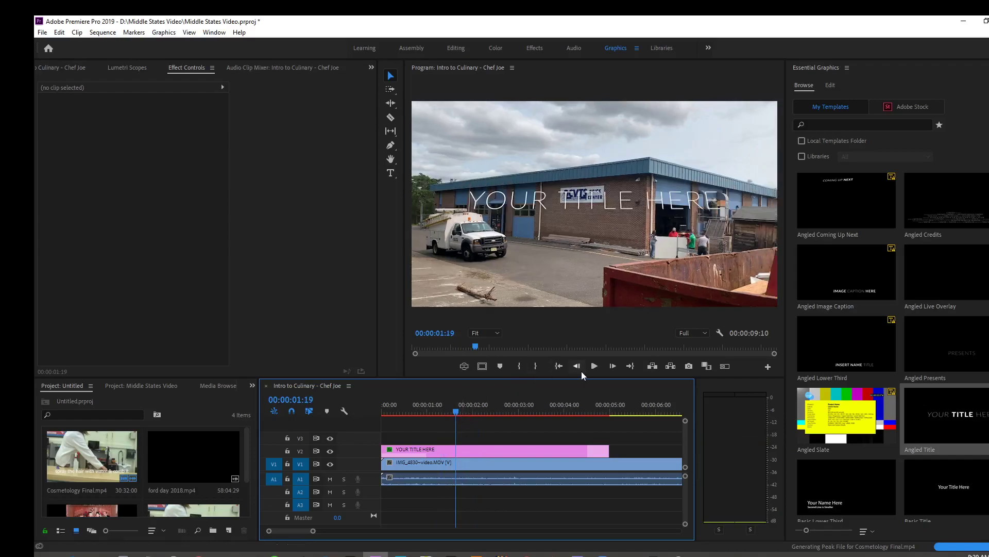
click(594, 366)
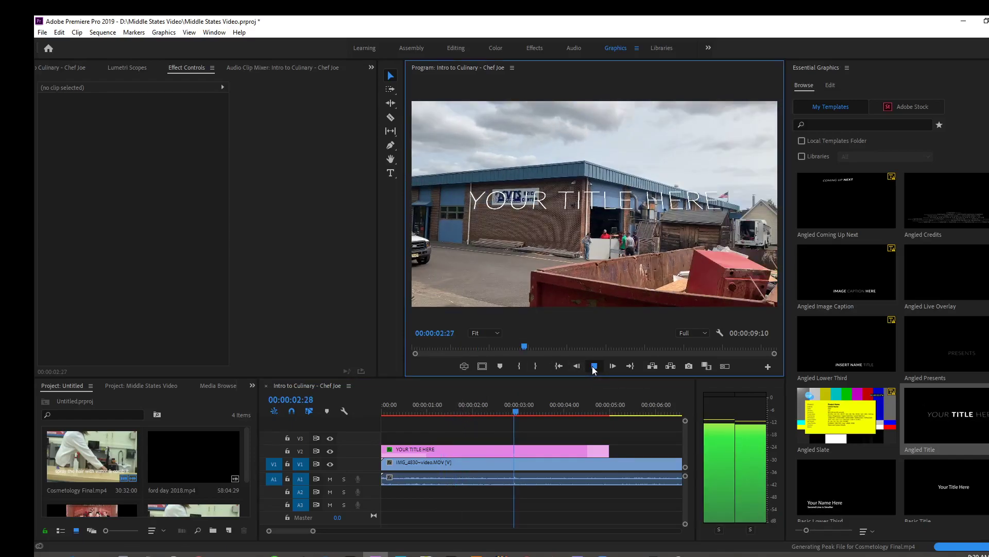
click(594, 367)
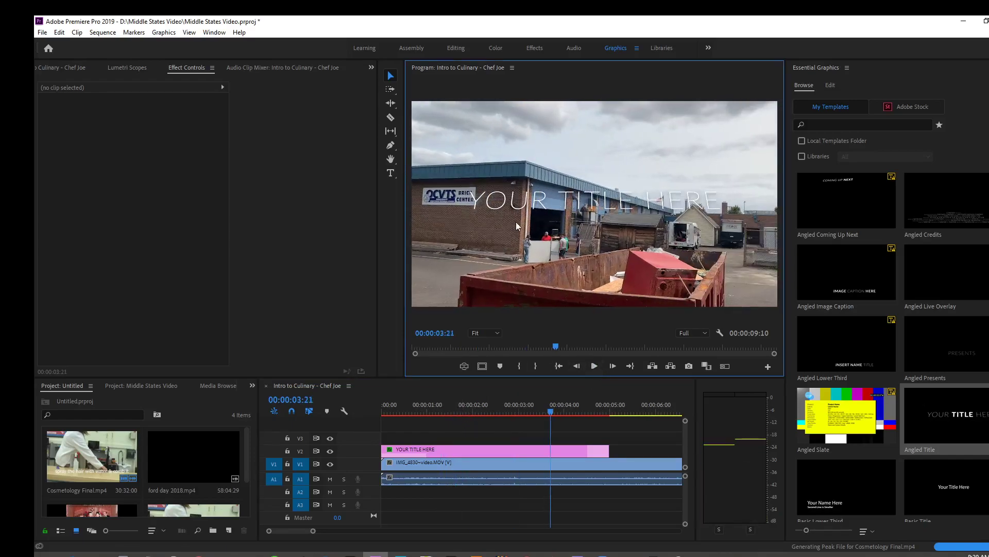
- Use the Type tool to replace YOUR TITLE HERE with 'OCVTS - Brick'
click(390, 173)
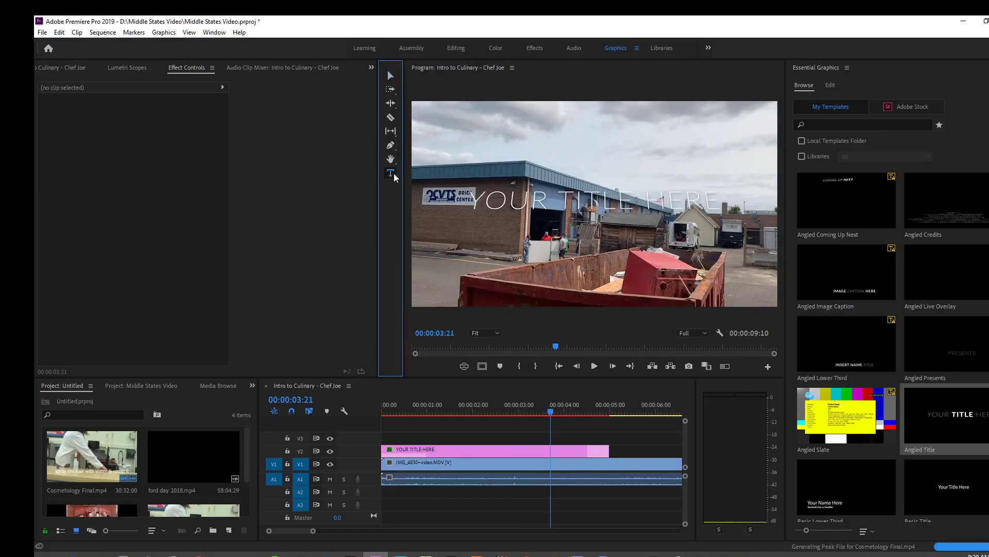
click(473, 196)
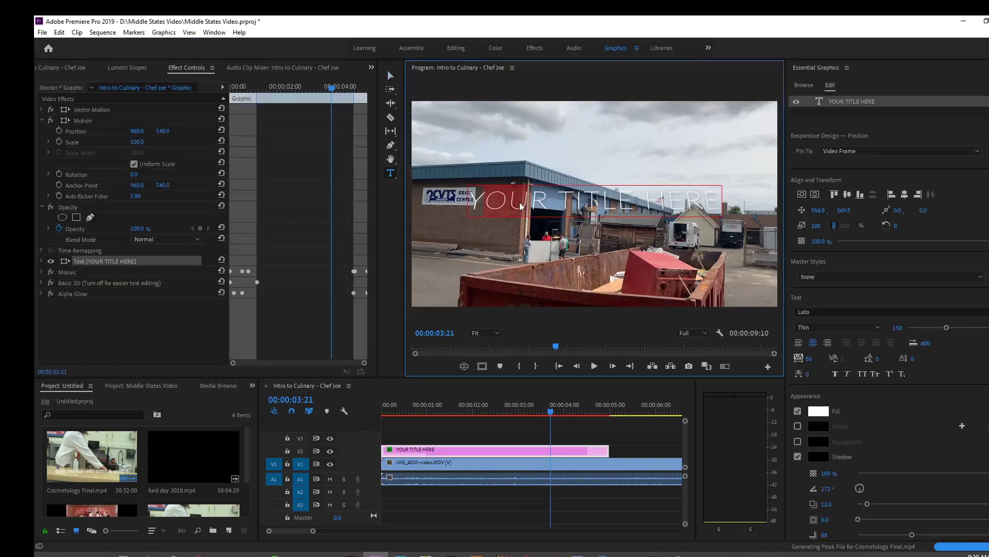
drag(632, 214, 689, 209)
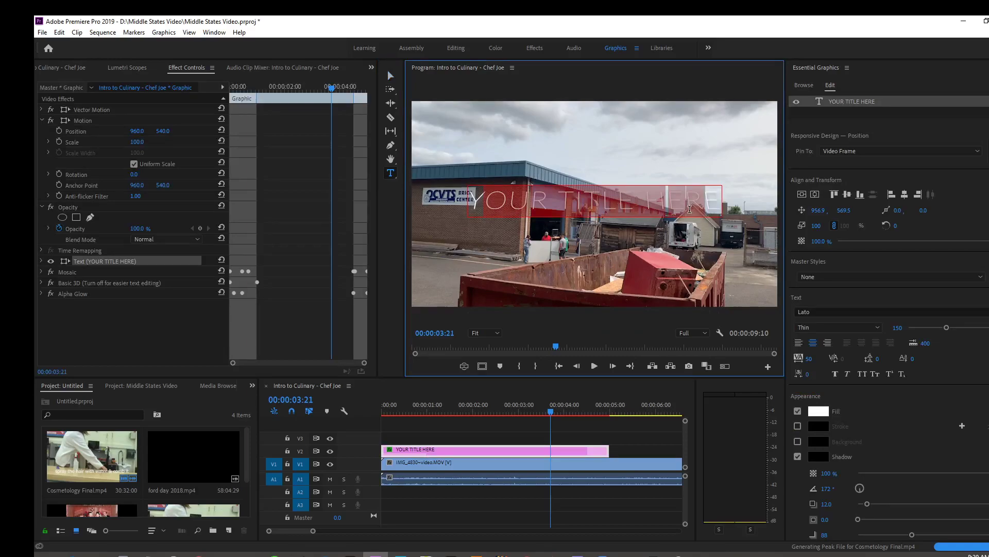
key(ctrl+a)
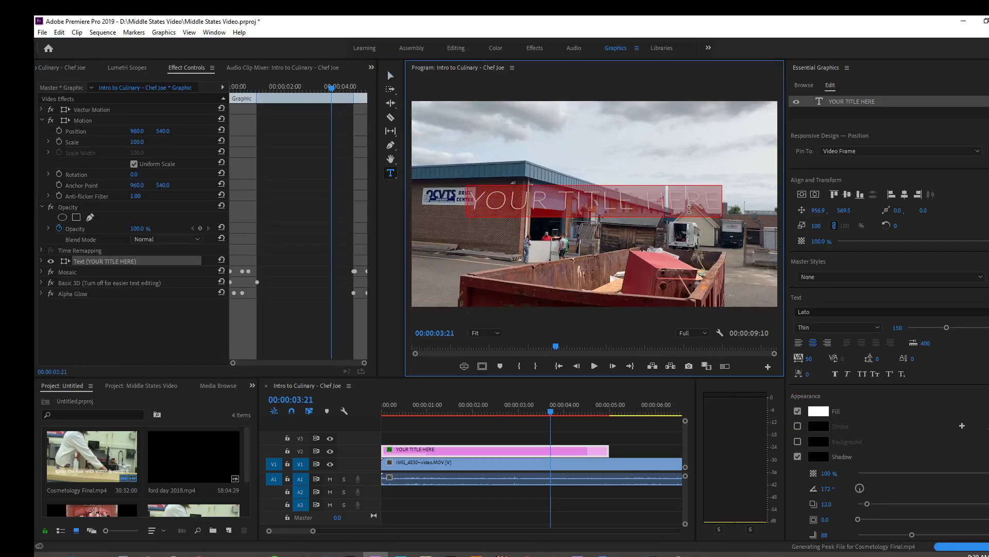
text(OCVTS)
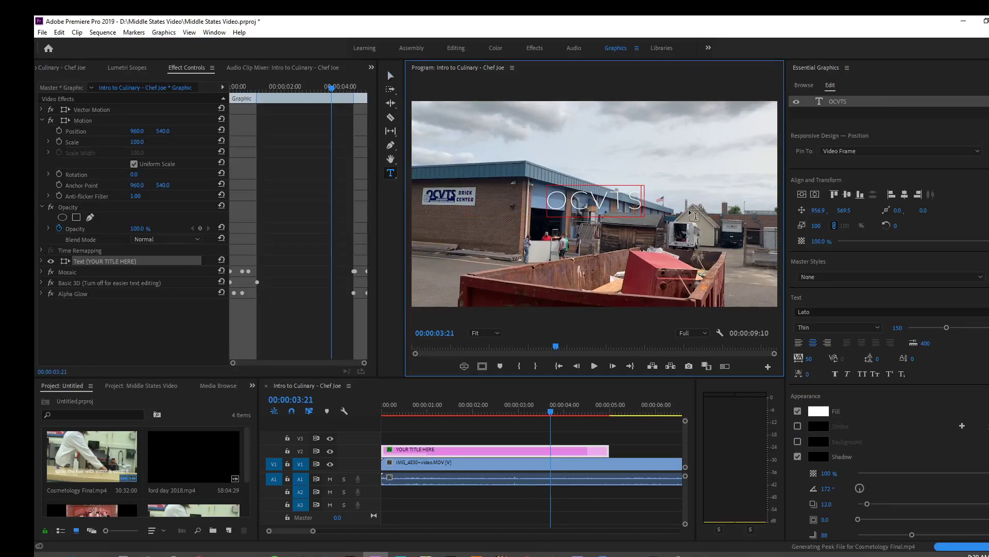
text( - Brick)
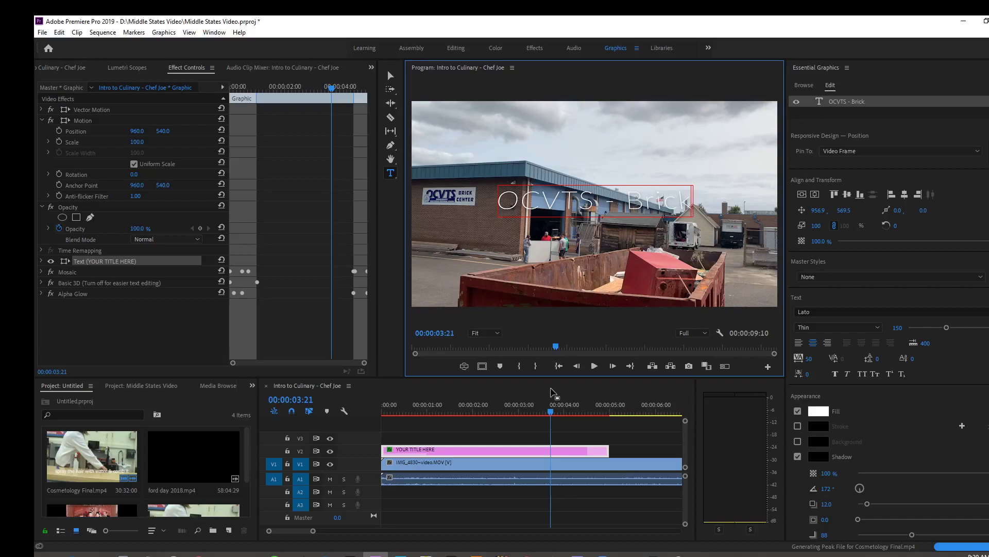
drag(554, 414, 386, 413)
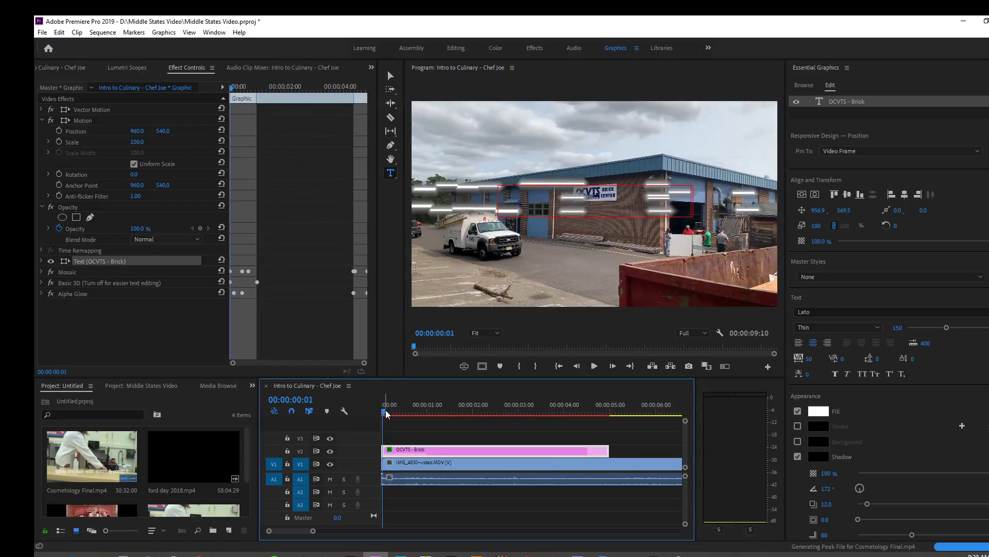
- Play back the OCVTS - Brick title, check it at 1:21, return Home, and open the Sequence menu
click(593, 367)
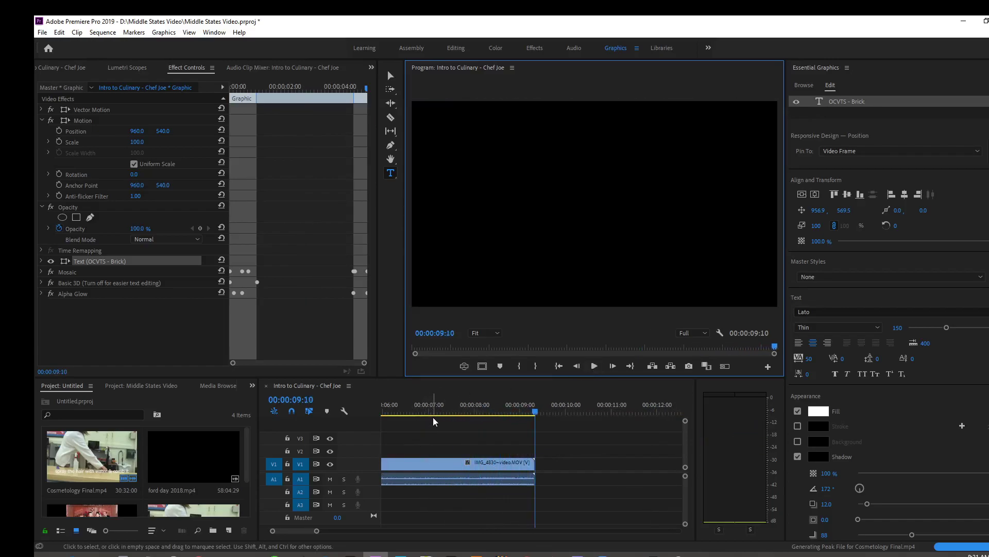
click(301, 535)
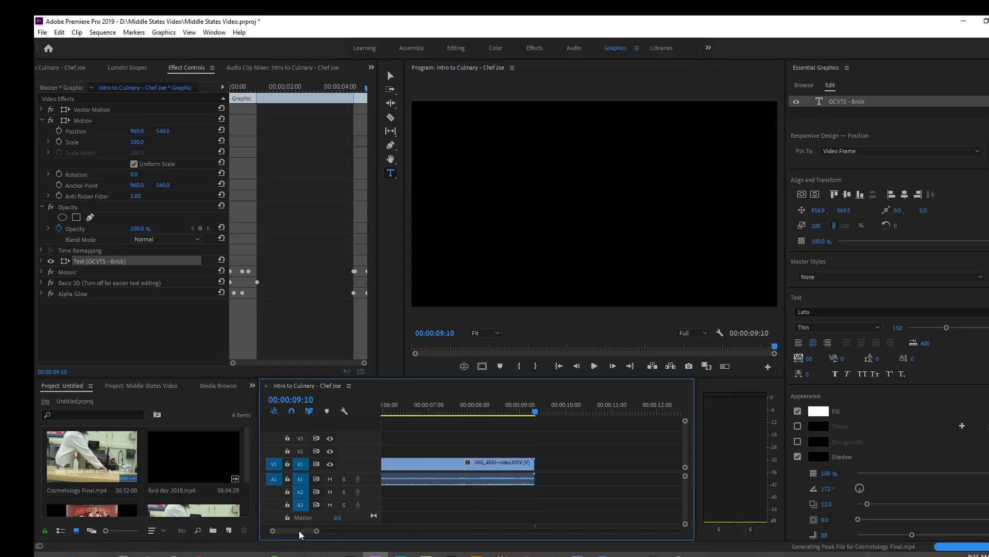
drag(299, 534, 294, 534)
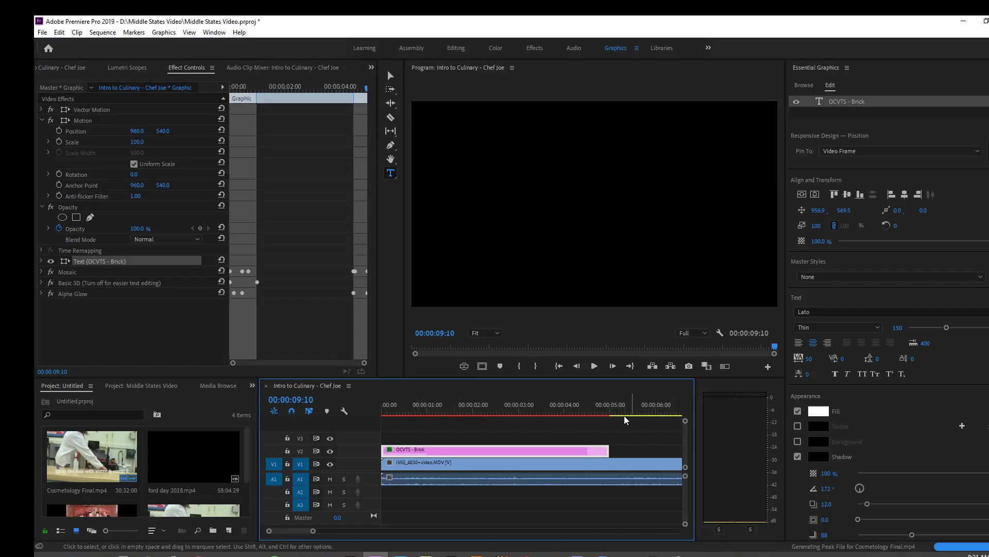
drag(500, 413, 442, 411)
key(Home)
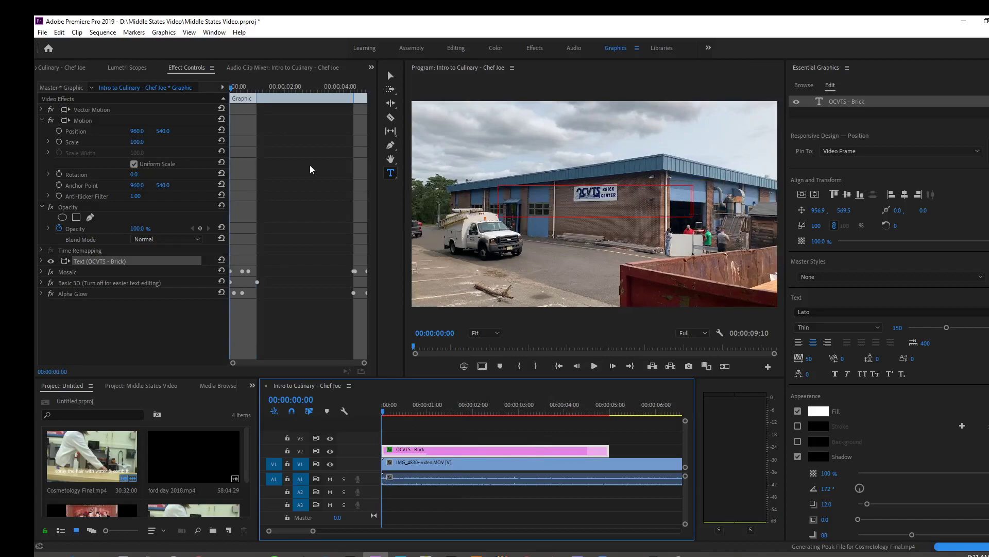
click(102, 33)
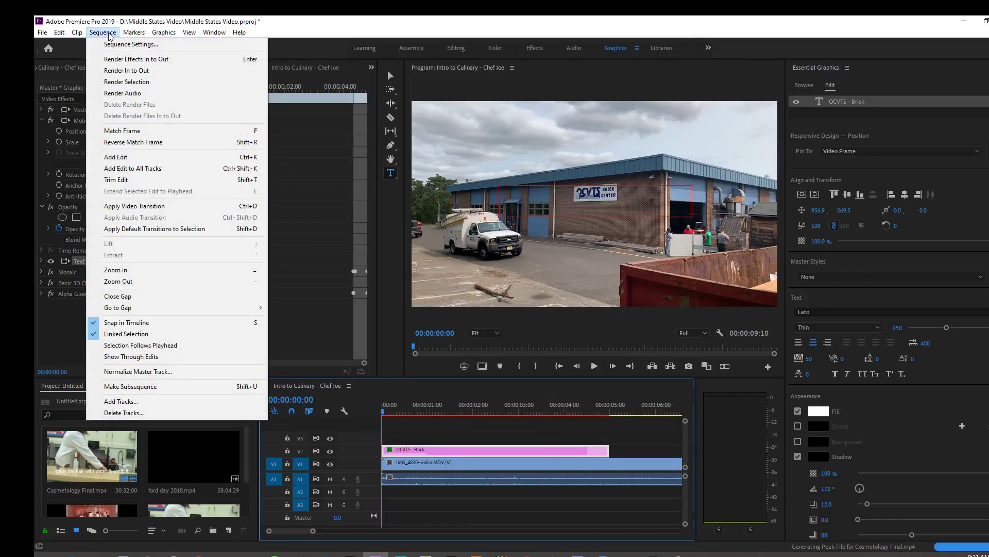
- Render the sequence effects from In to Out
click(109, 60)
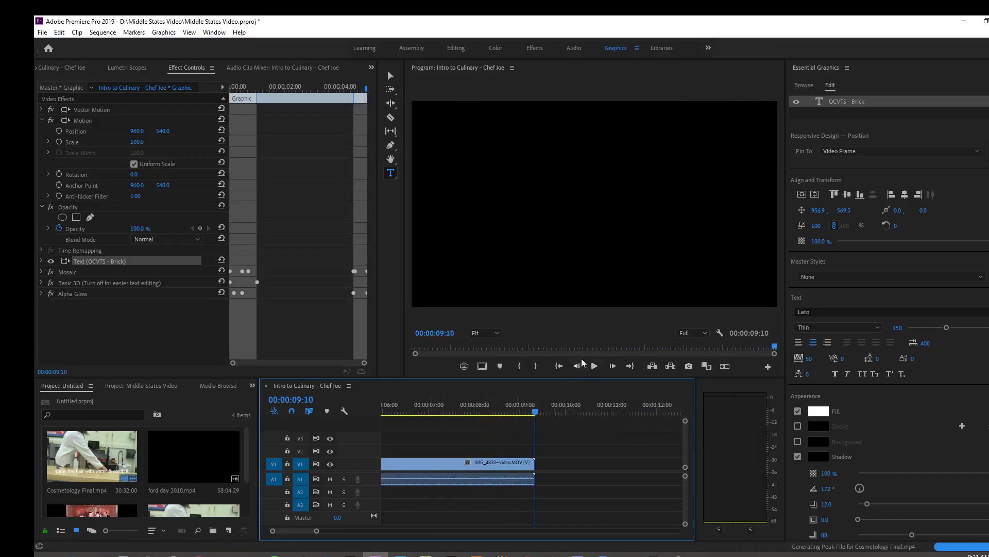
click(102, 32)
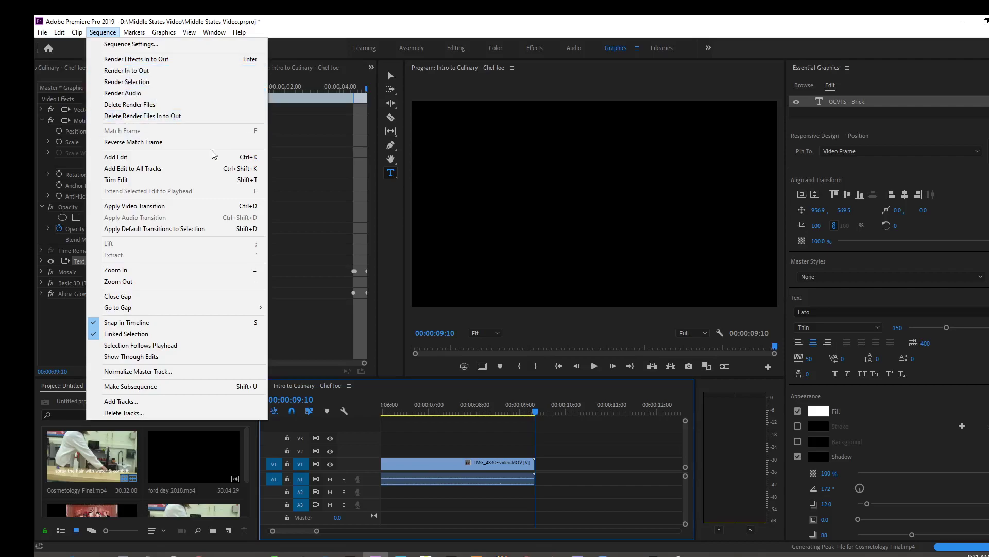
click(568, 450)
- Select all clips with Ctrl+A and run Sequence > Render Selection
scroll(531, 464, up, 5)
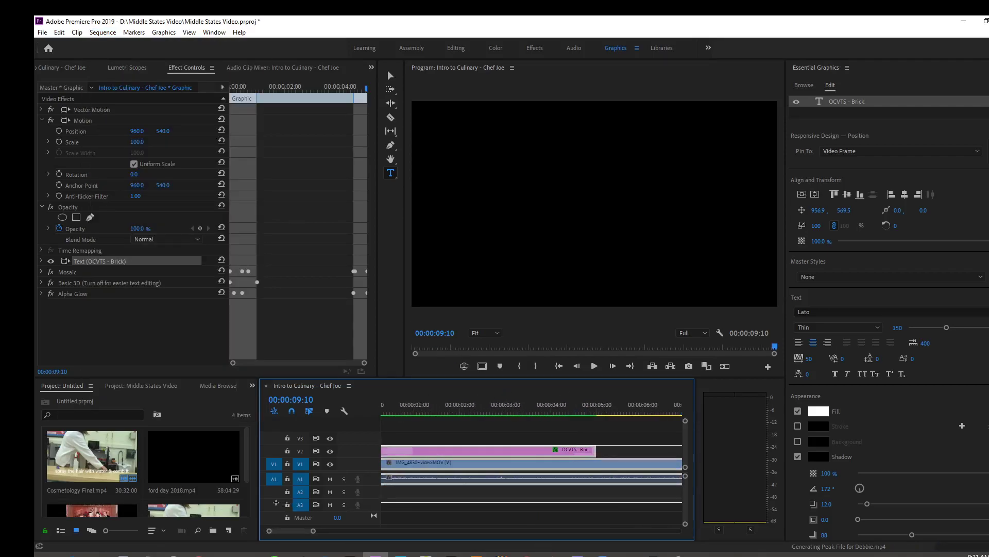
key(ctrl+a)
click(103, 32)
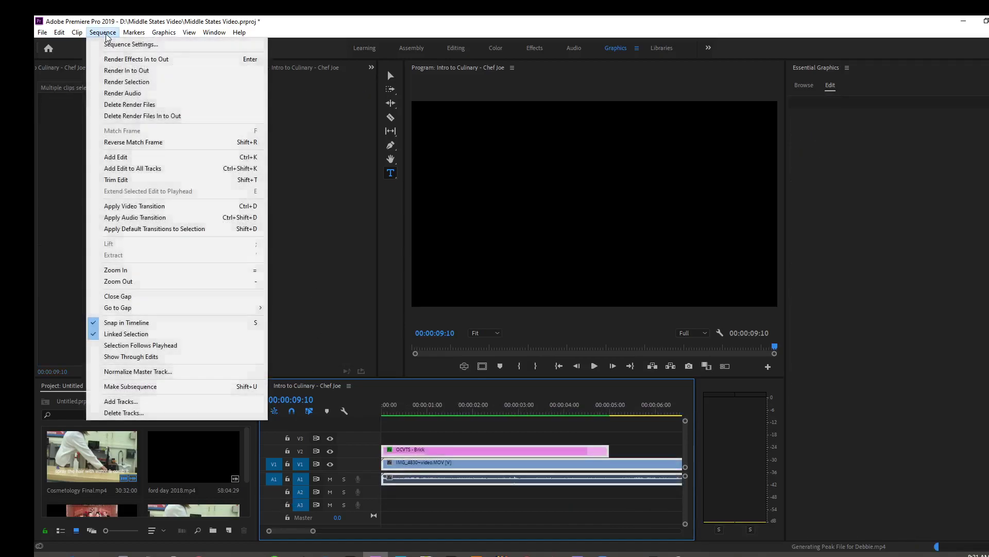
click(108, 81)
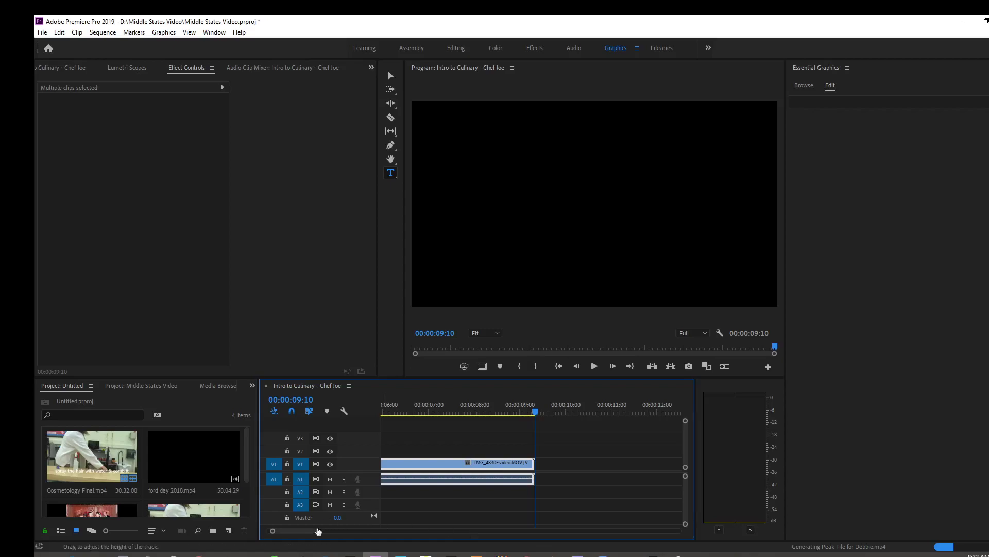
- Unlink IMG_4830's audio from its video and delete the A1 audio clip
drag(309, 530, 299, 537)
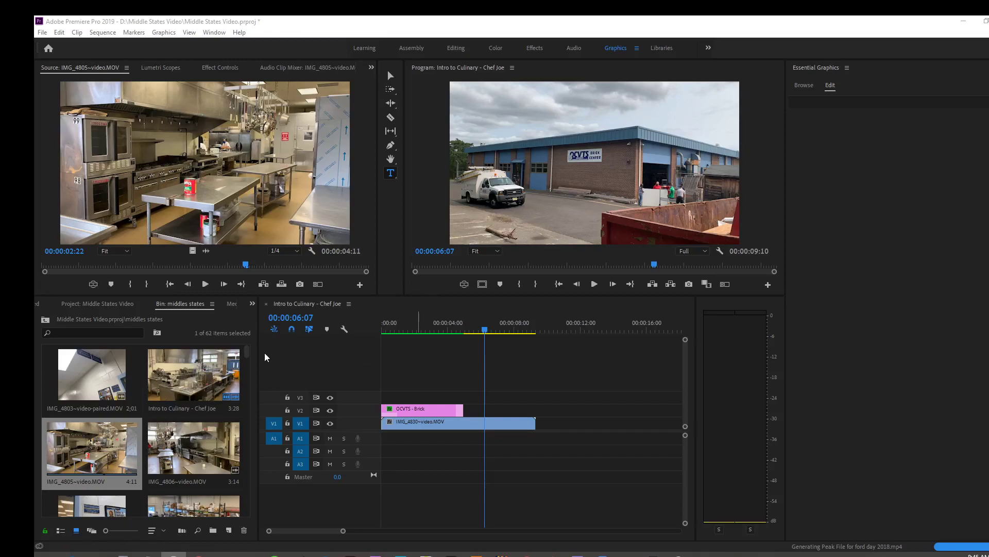
click(540, 447)
key(ctrl+z)
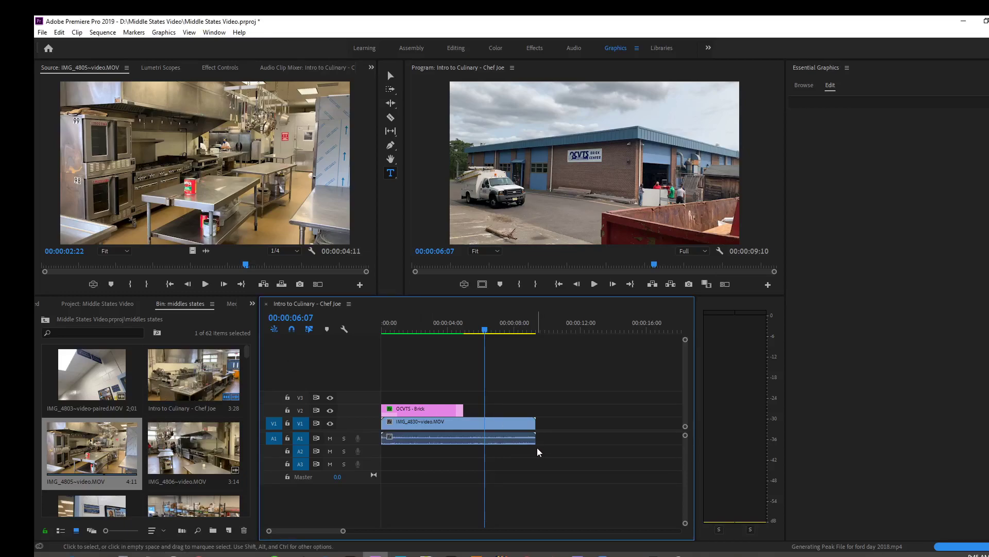
click(465, 437)
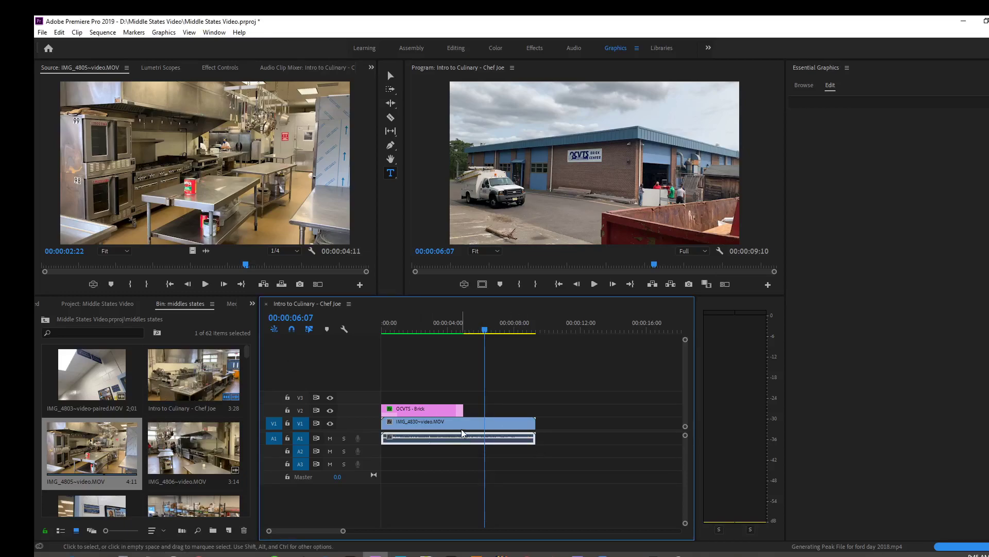
shift+click(472, 425)
right_click(472, 425)
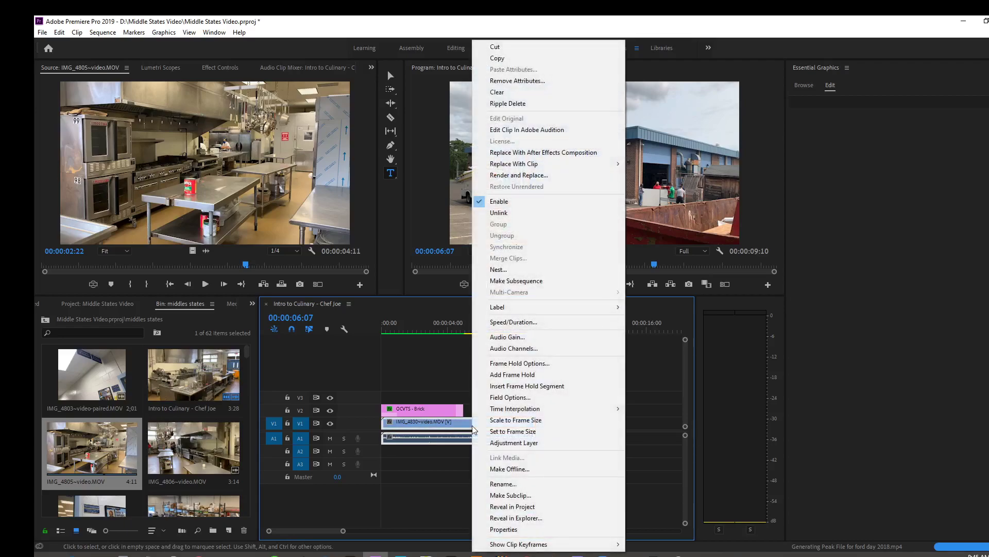
click(502, 212)
click(550, 444)
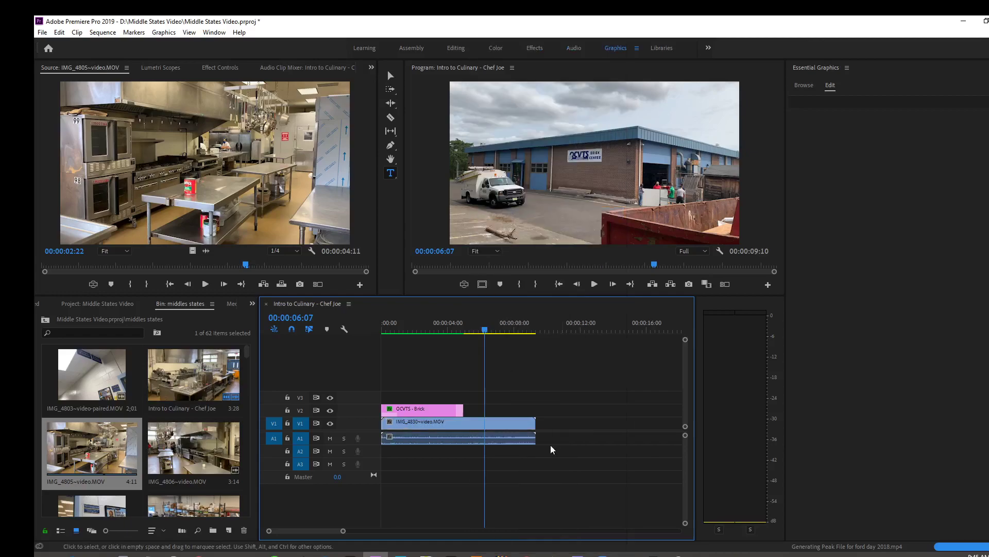
click(529, 439)
key(Delete)
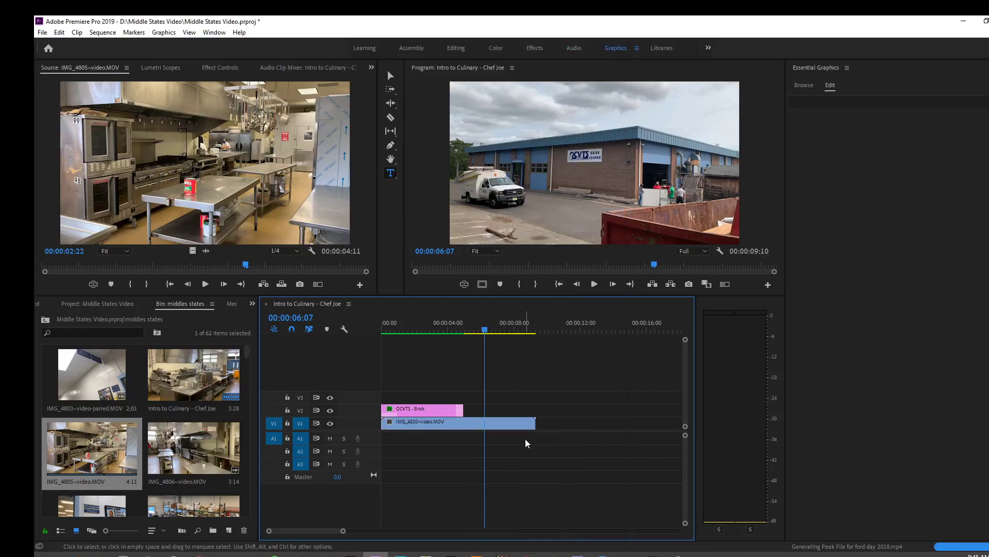
- Place IMG_4805's video on V1 right after IMG_4830 and play across the new cut
double_click(72, 452)
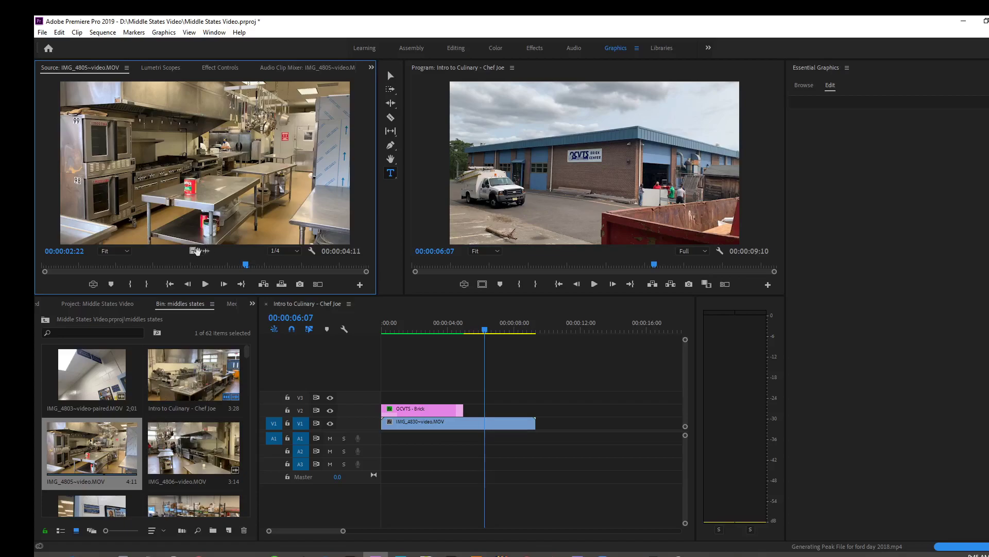
drag(192, 251, 540, 421)
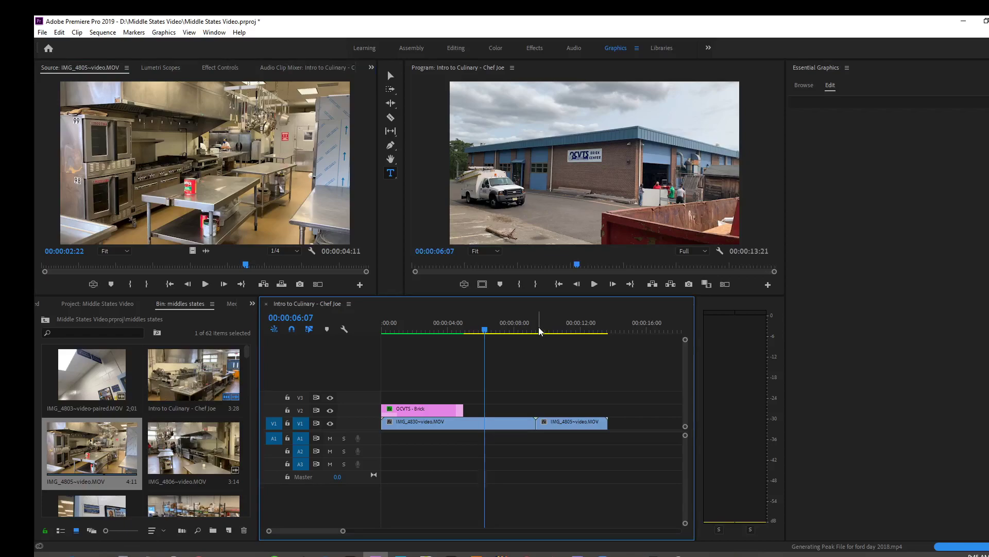
drag(485, 330, 528, 345)
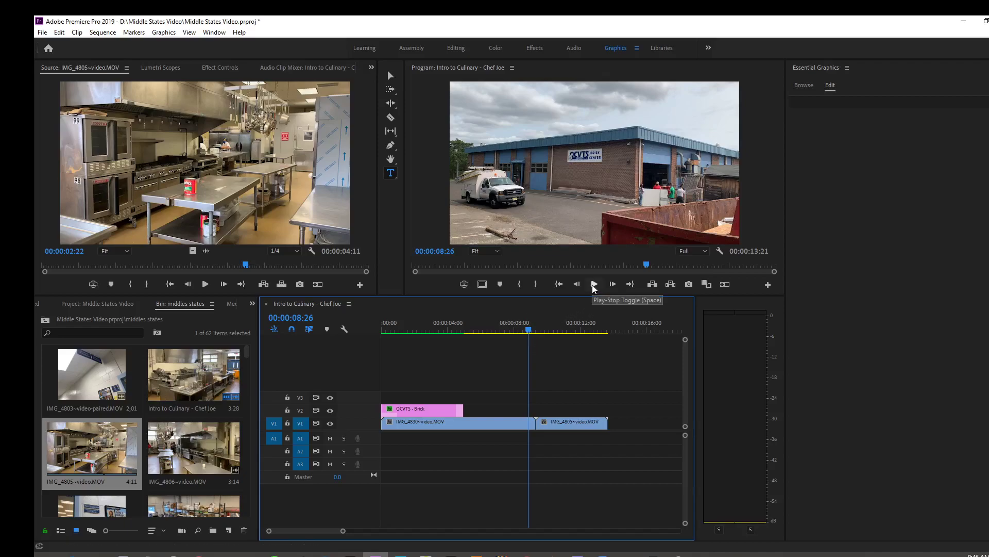
click(594, 285)
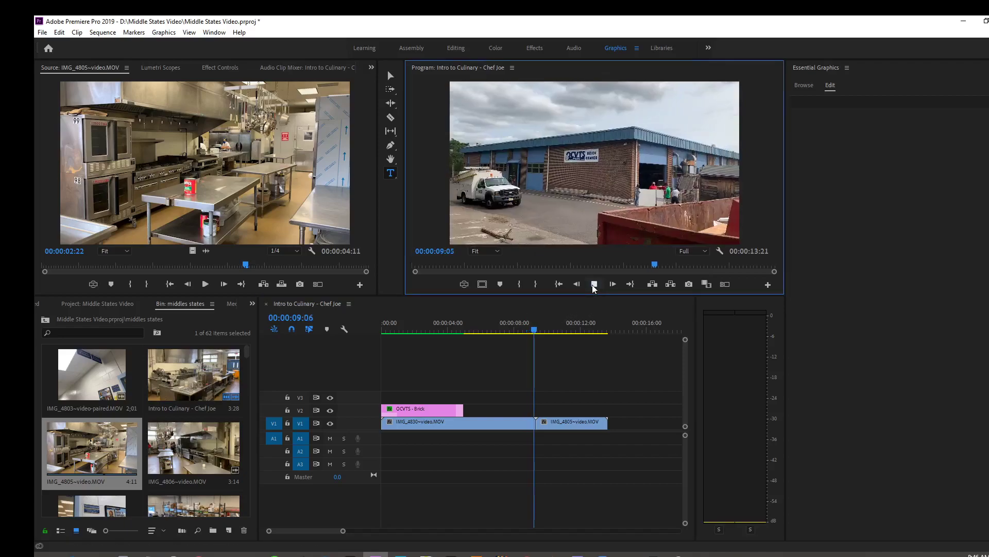
click(594, 284)
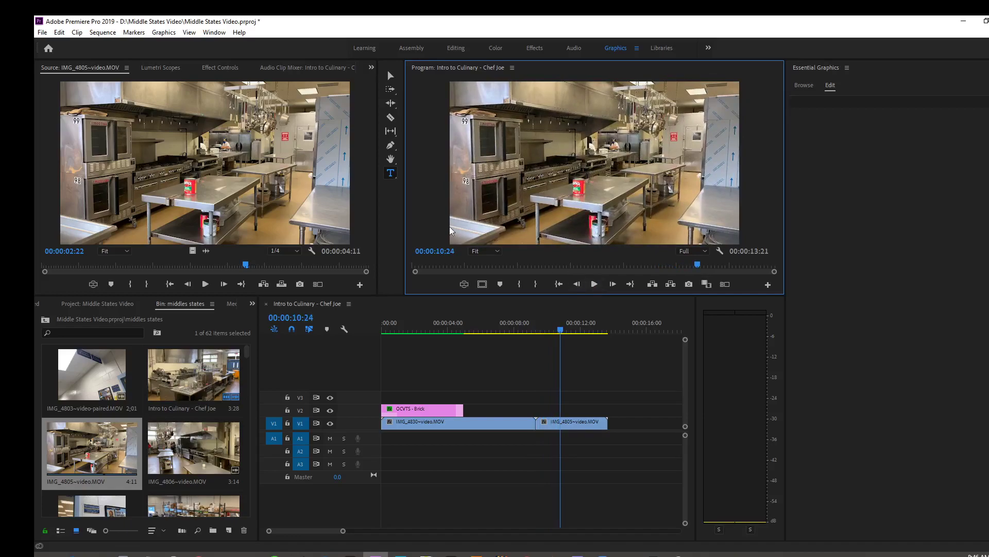
- Drop a Cross Dissolve on the IMG_4830–IMG_4805 cut, accept the frames warning, and play it
click(542, 48)
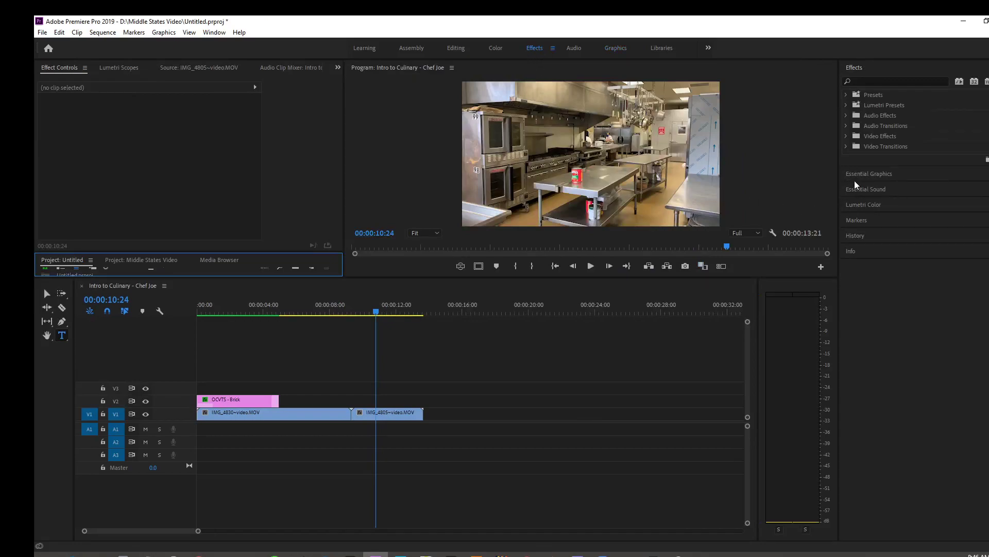
click(846, 146)
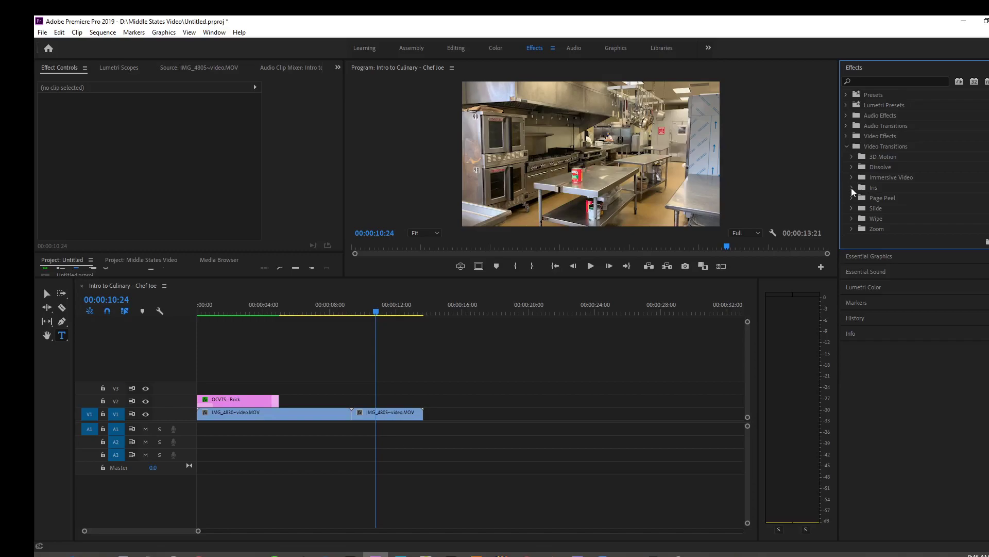
click(851, 188)
click(851, 188)
click(852, 168)
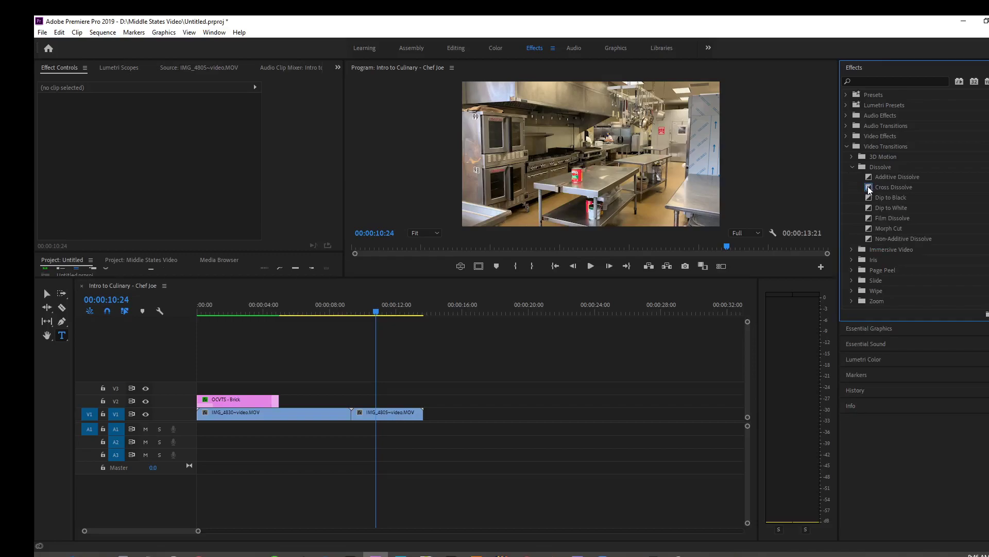
drag(871, 191, 358, 419)
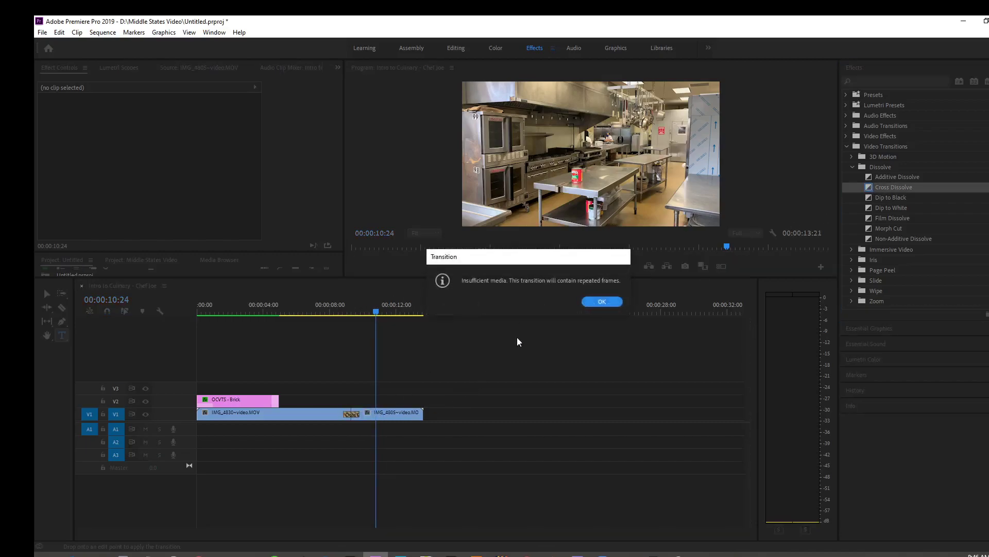
click(602, 301)
drag(376, 313, 346, 317)
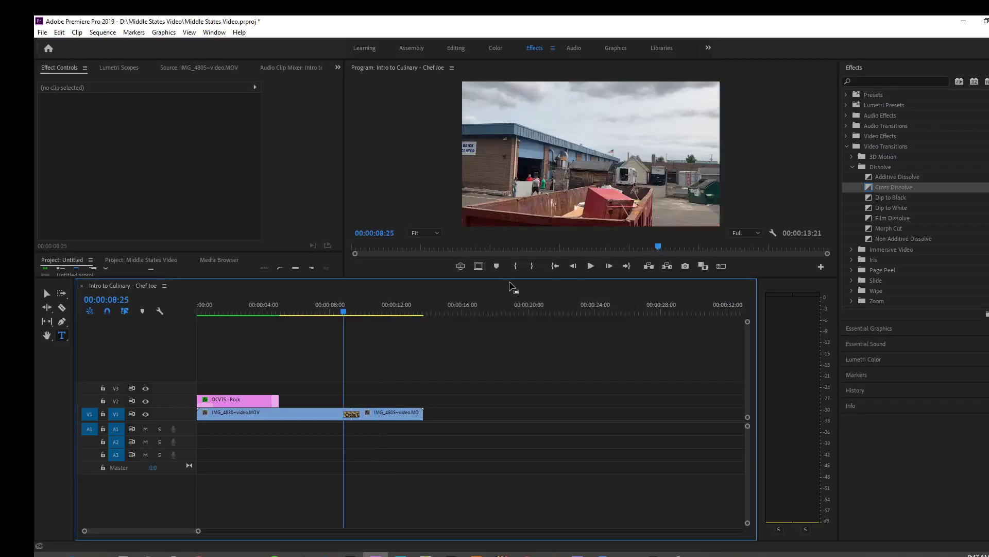
click(593, 267)
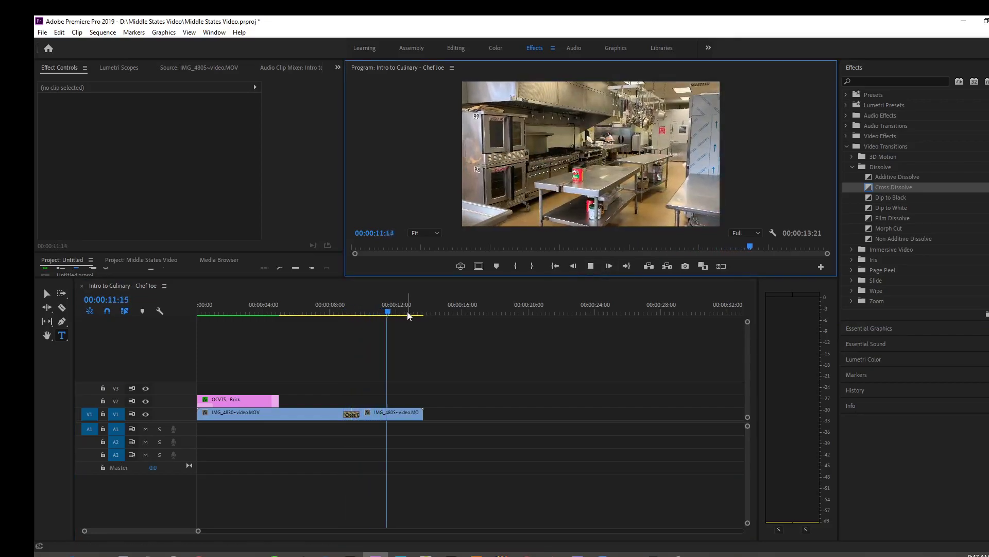
- Replay the cross dissolve from just before the cut
click(359, 317)
drag(359, 317, 342, 316)
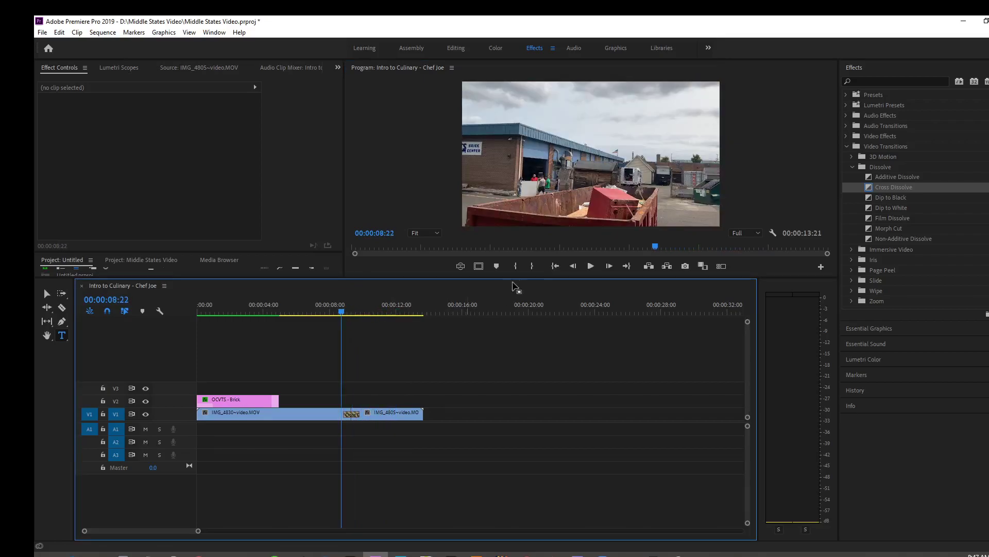
click(591, 268)
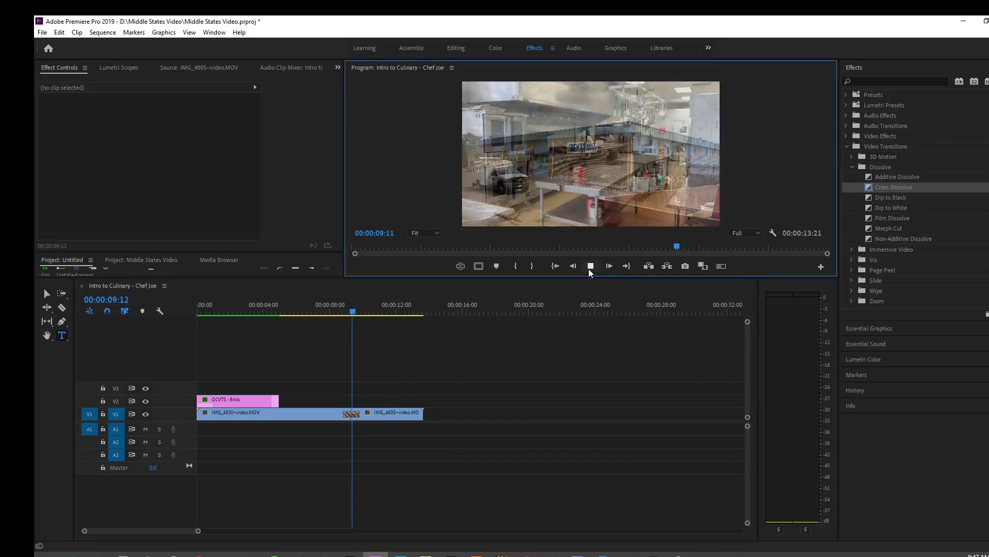
click(590, 268)
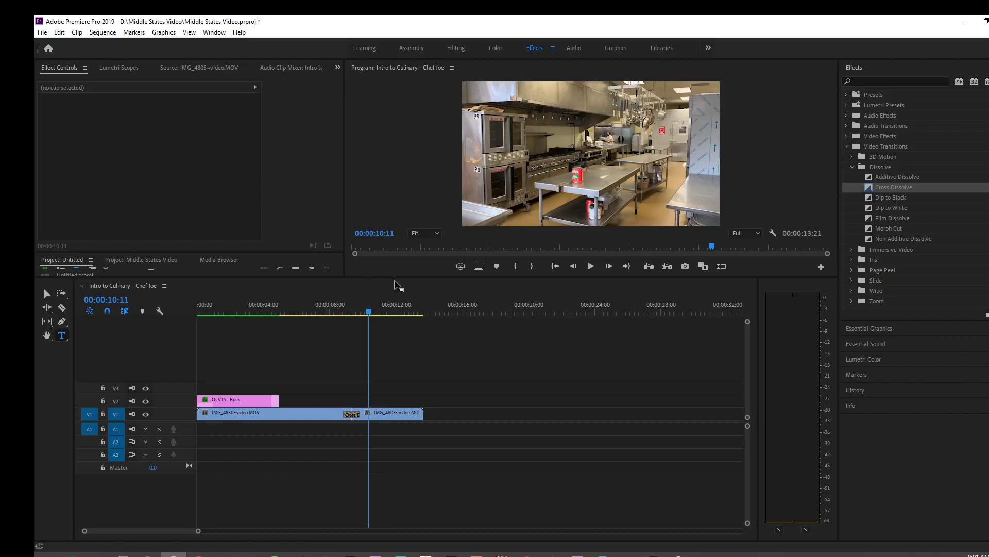
- Enlarge the Program monitor and scrub through the dissolve into the kitchen shot
drag(397, 278, 397, 405)
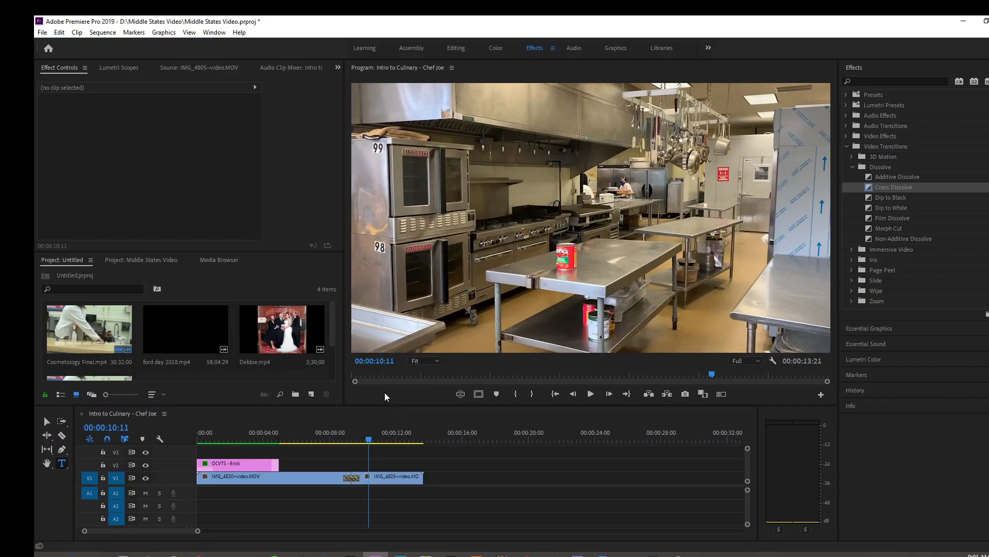
drag(369, 439, 223, 432)
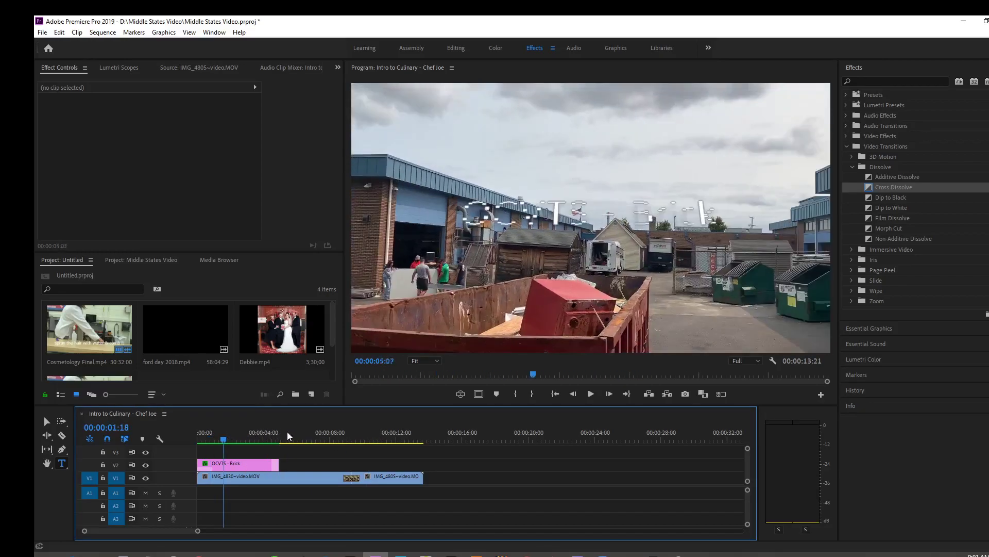
drag(286, 435, 374, 442)
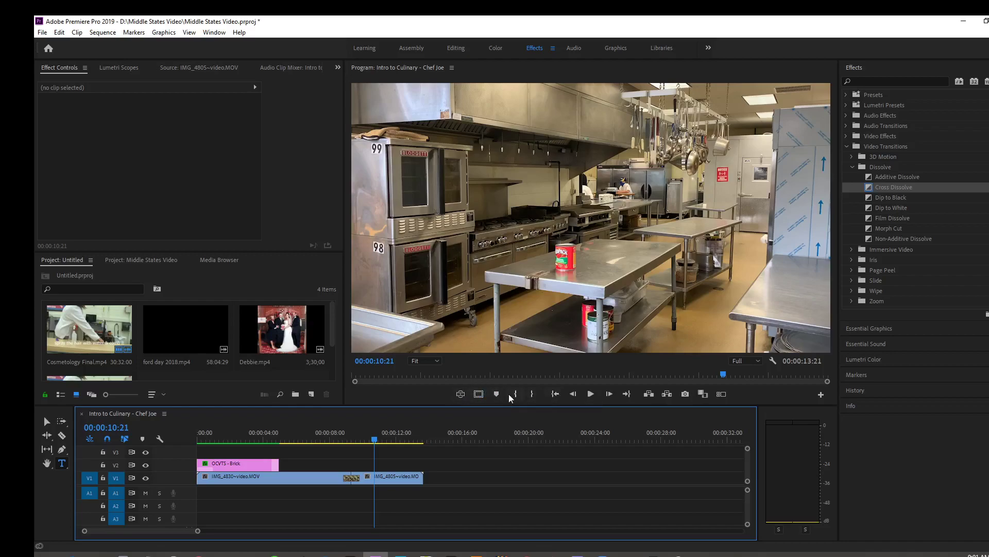
- Turn on the safe margin guides in the Program monitor
click(479, 394)
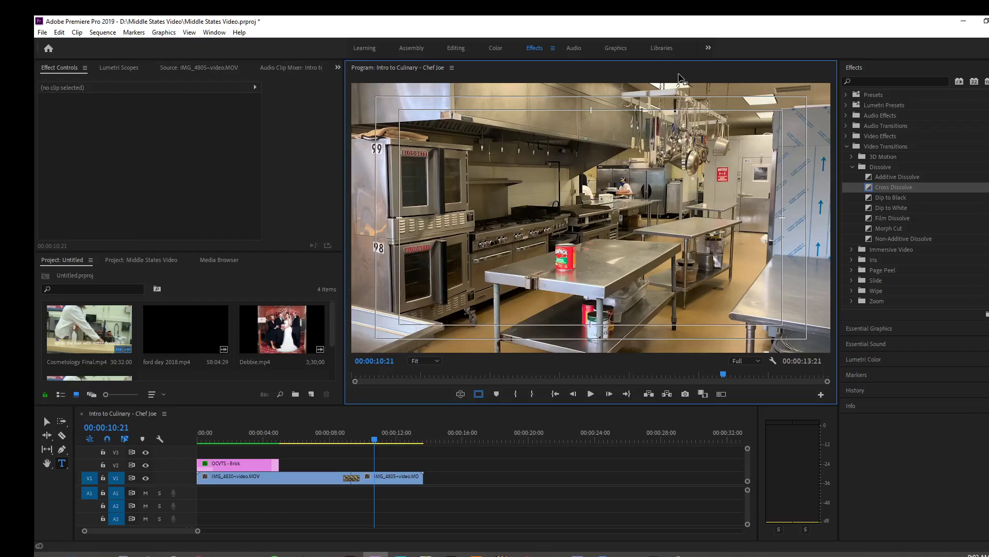
- Place the Basic Lower Third template above IMG_4805 and trim it to end at 00:00:13:21
click(616, 47)
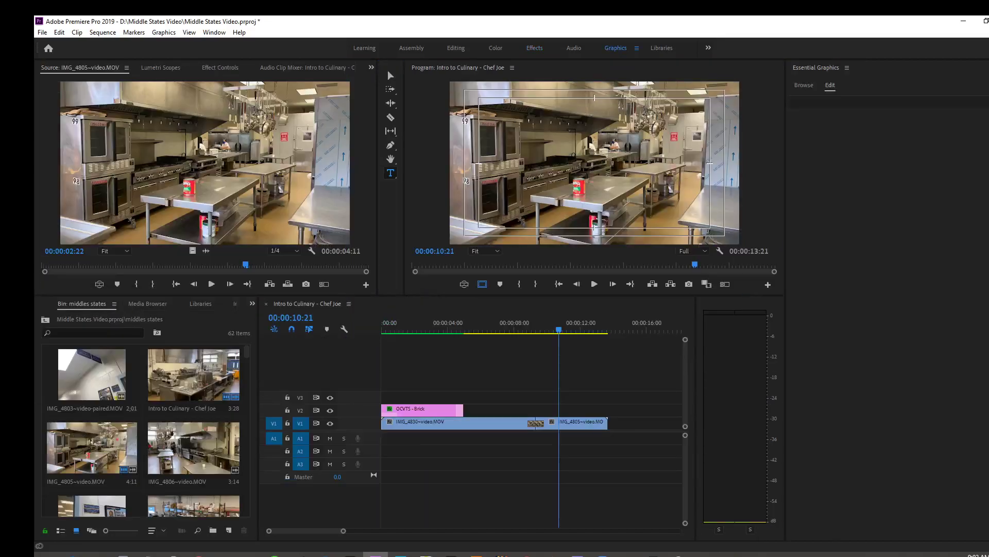
click(803, 85)
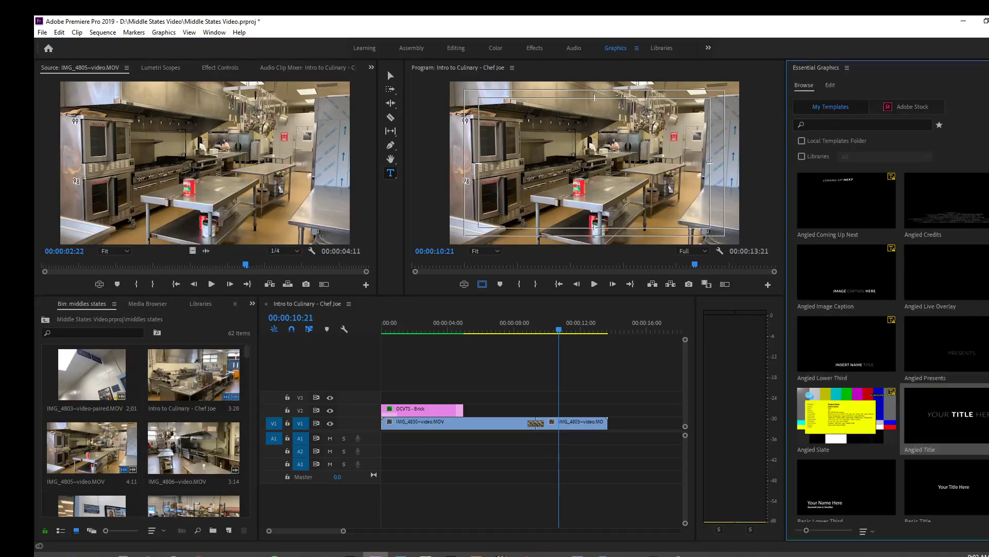
scroll(891, 346, down, 3)
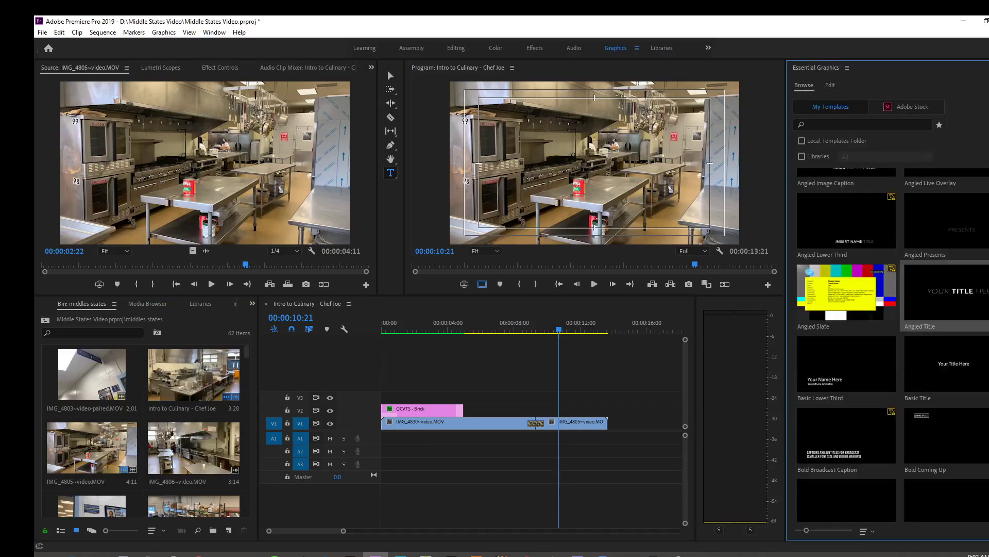
click(849, 344)
drag(849, 344, 621, 411)
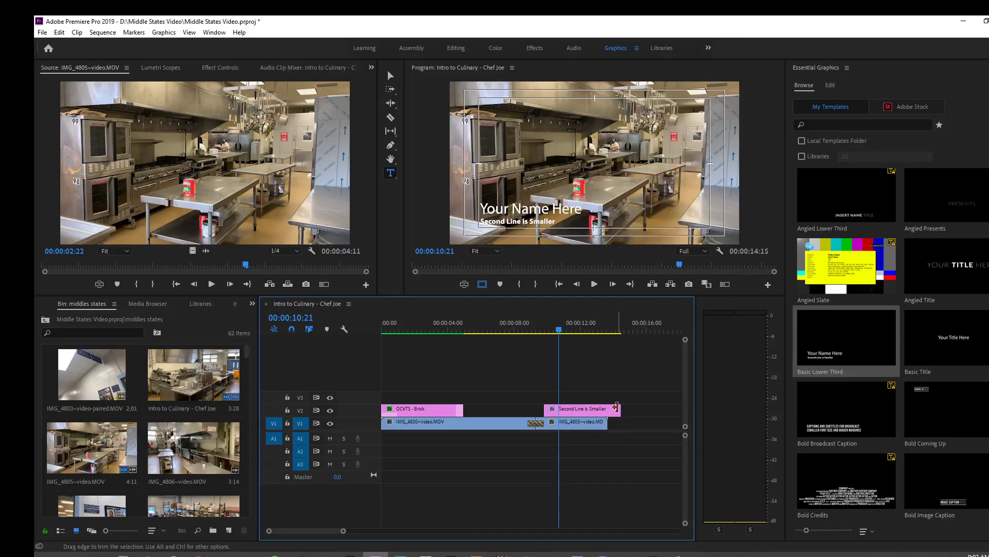
drag(617, 408, 593, 409)
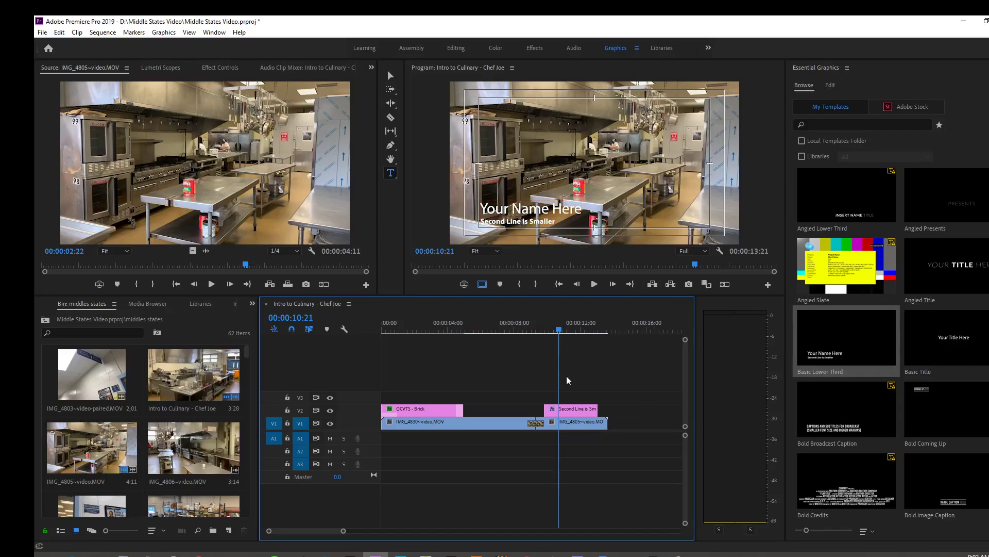
- Select the lower-third graphic clip and switch from Editing to the Effects workspace
click(390, 76)
click(576, 410)
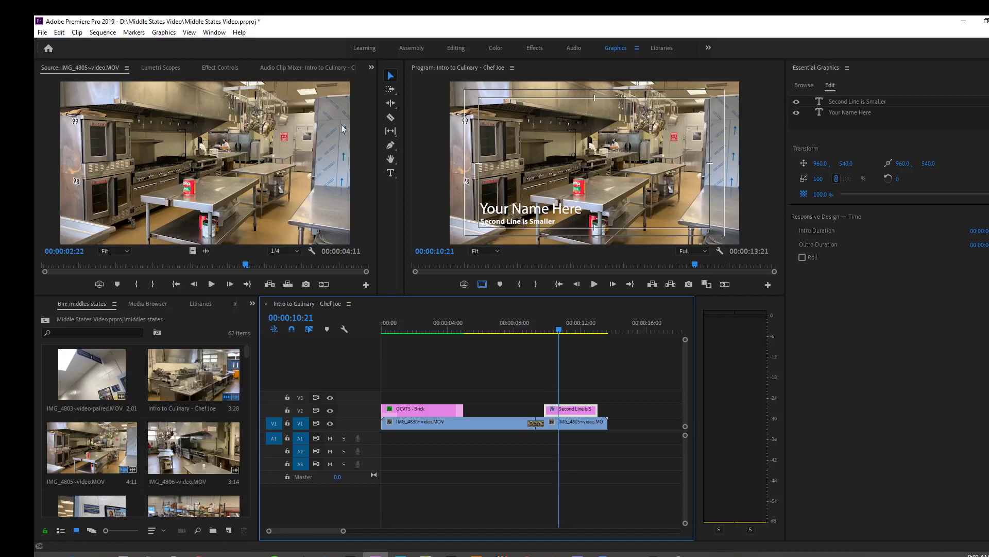
click(456, 48)
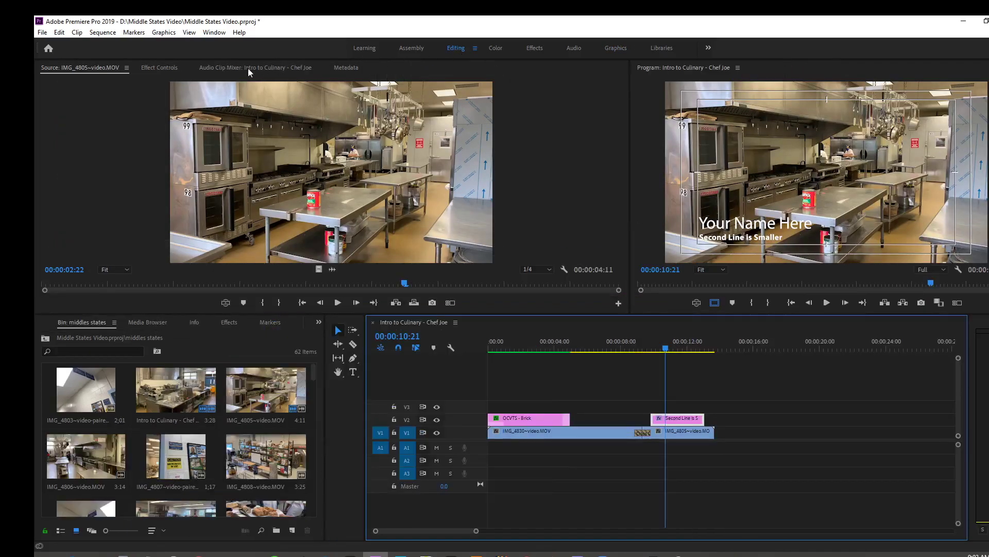
click(533, 49)
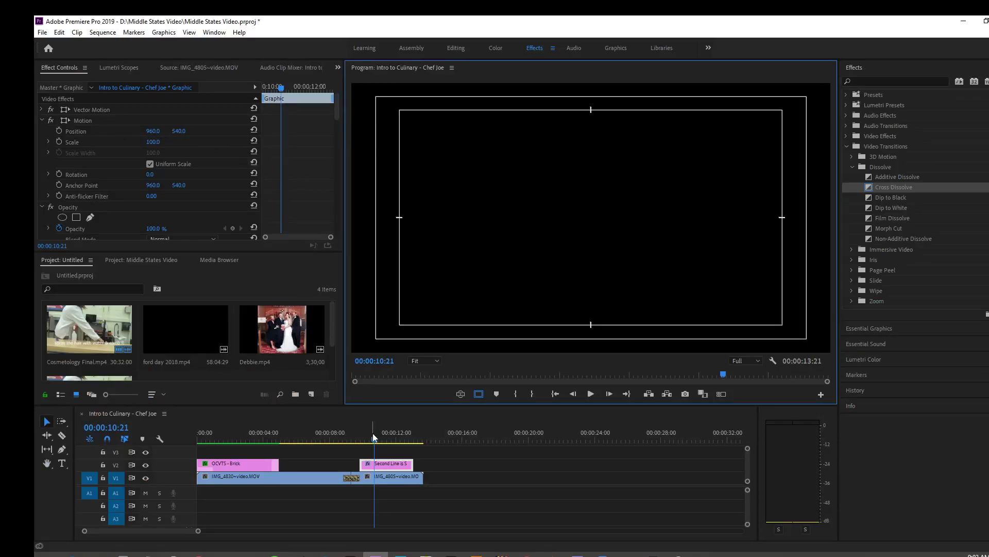
- Park the playhead at 00:00:10:26 and save the project
mouse_move(374, 439)
mouse_down()
mouse_move(386, 440)
mouse_move(378, 441)
mouse_up()
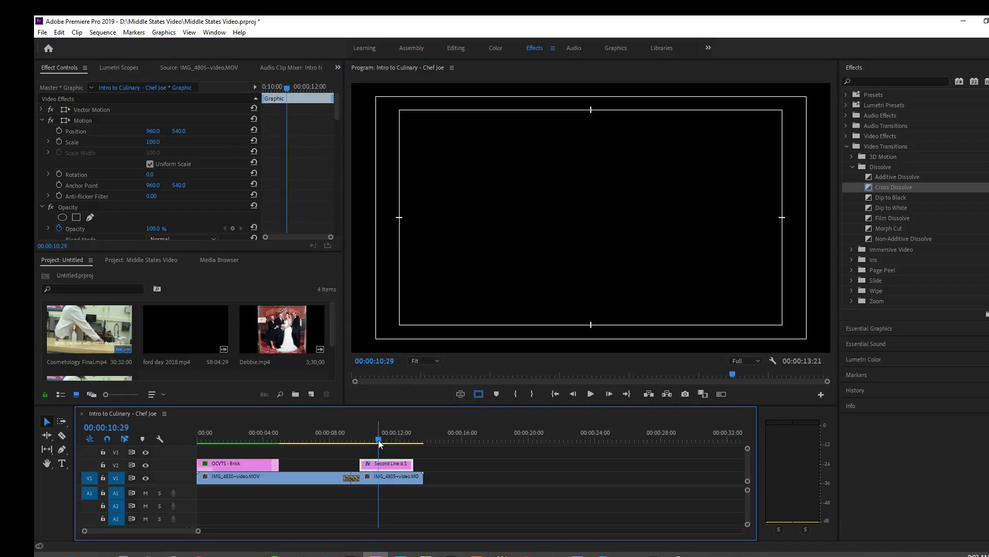
drag(378, 440, 377, 440)
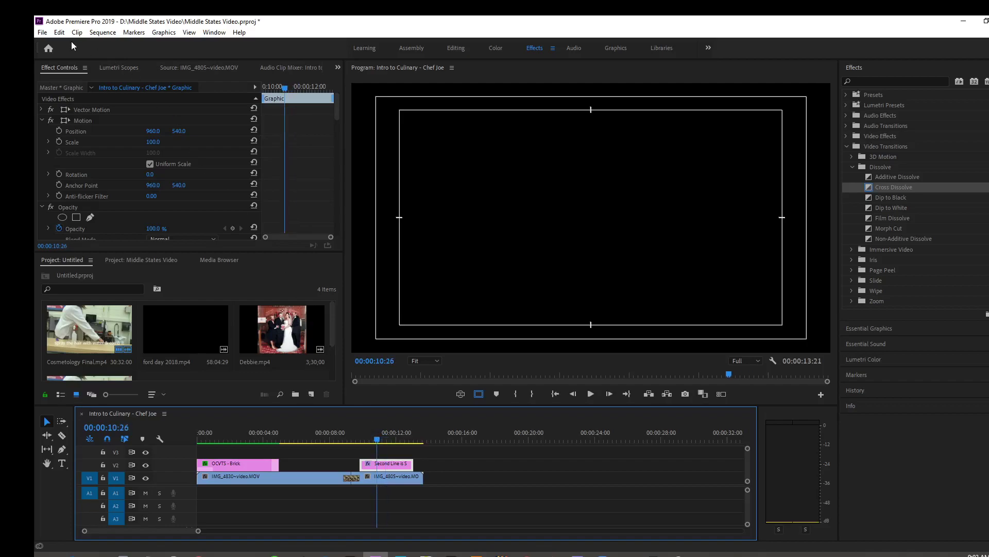
click(42, 32)
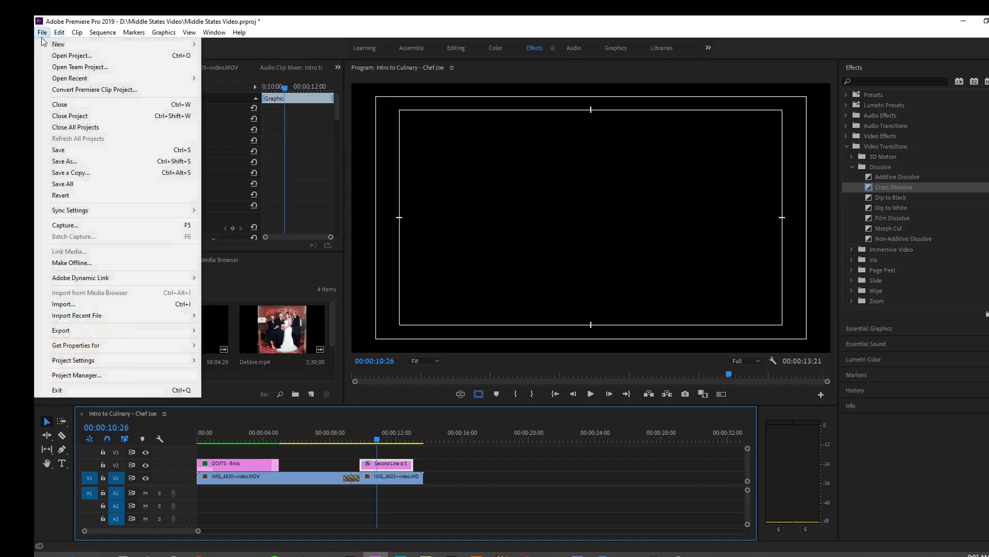
click(63, 150)
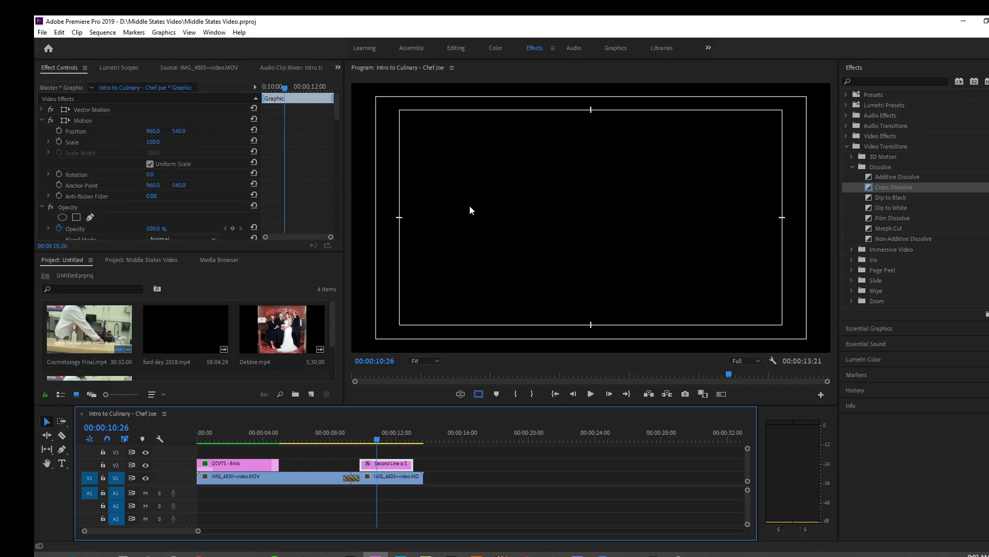
- Minimize and restore the Premiere window, then bring up the File menu again
click(963, 21)
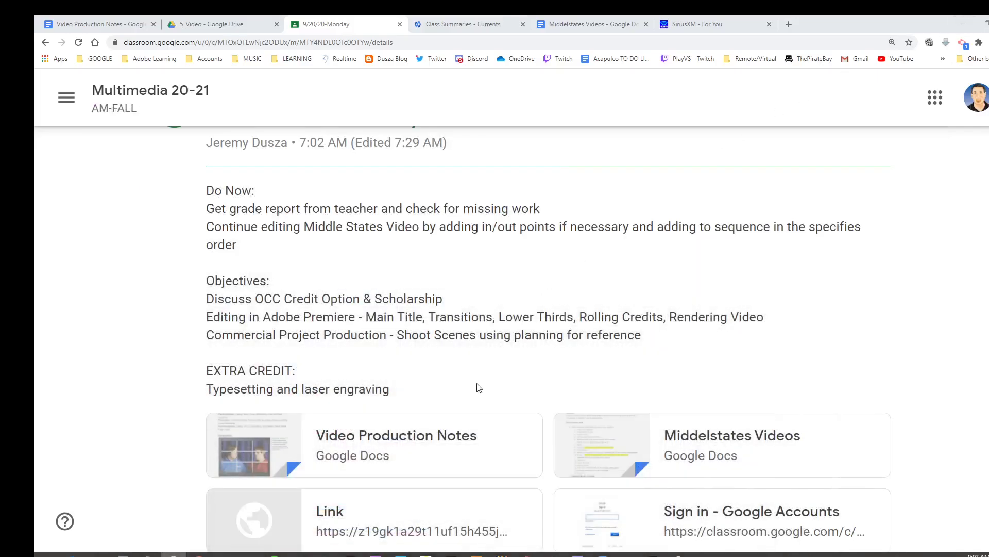
click(376, 554)
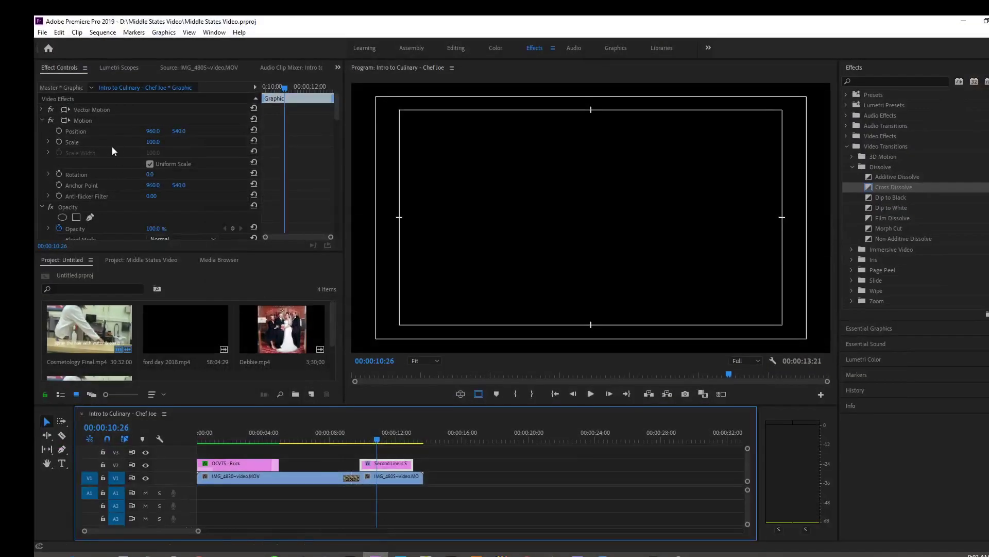
click(42, 32)
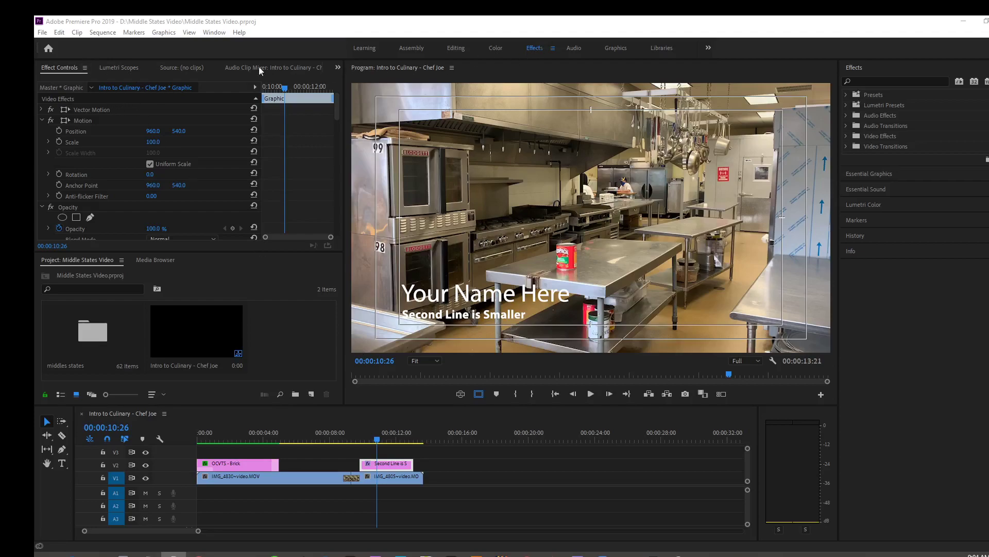
- Move the lower-third title to position 951, 564 and enlarge the Effect Controls panel
mouse_move(178, 130)
mouse_down()
mouse_move(197, 131)
mouse_move(143, 131)
mouse_move(186, 130)
mouse_move(175, 131)
mouse_up()
key(Up)
key(Up)
key(Up)
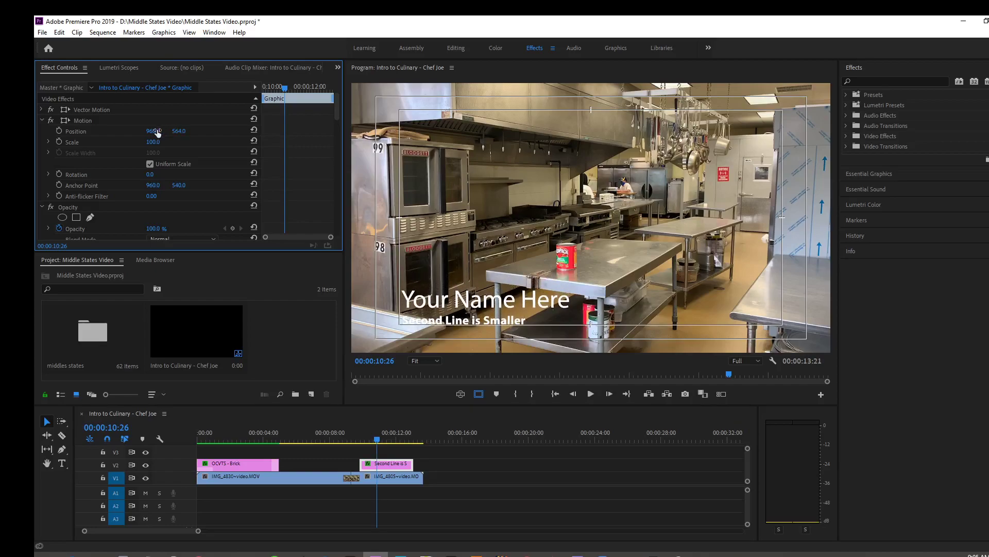
key(Left)
key(Left)
key(Left)
key(Left)
key(Left)
key(Left)
key(Left)
key(Left)
key(Left)
key(Left)
key(Left)
key(Left)
key(Left)
key(Left)
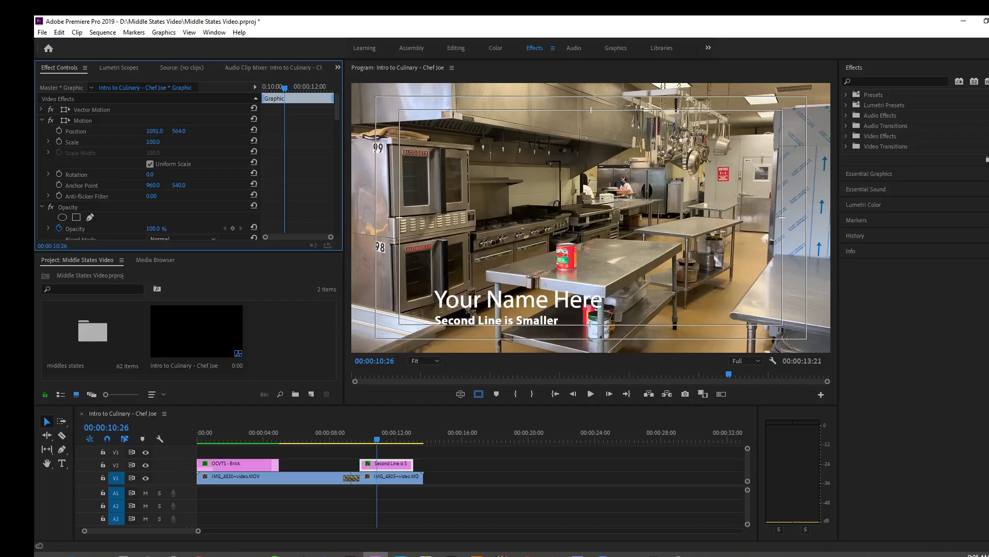
key(Right)
key(Right)
key(Right)
key(Right)
key(Right)
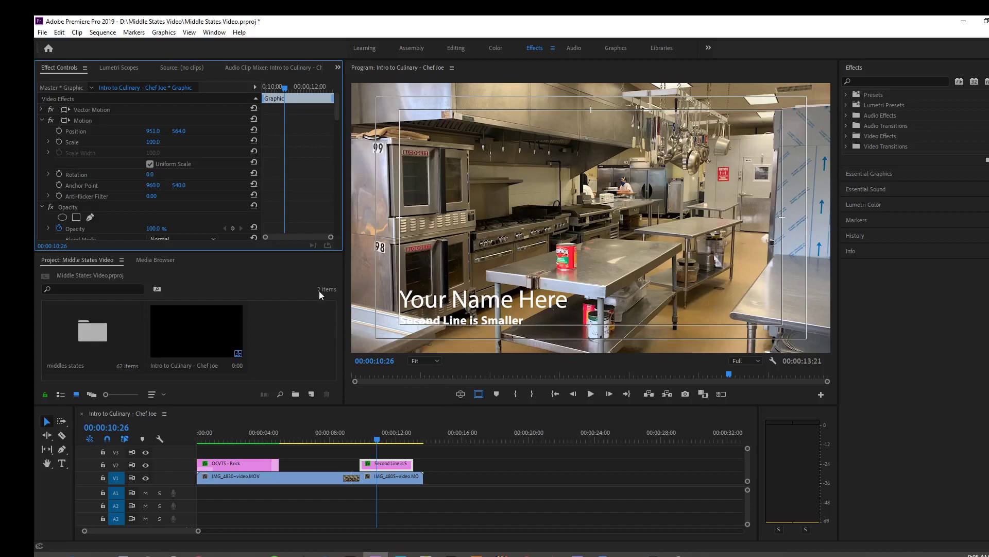
drag(308, 251, 287, 386)
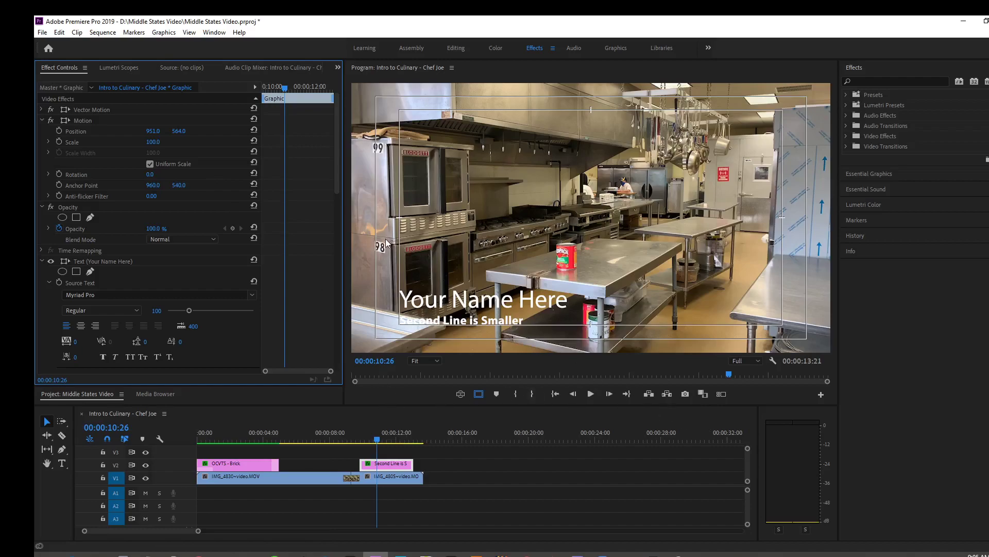
- Select the 'Your Name Here' text with the Type tool and bring up the Graphics workspace
click(61, 462)
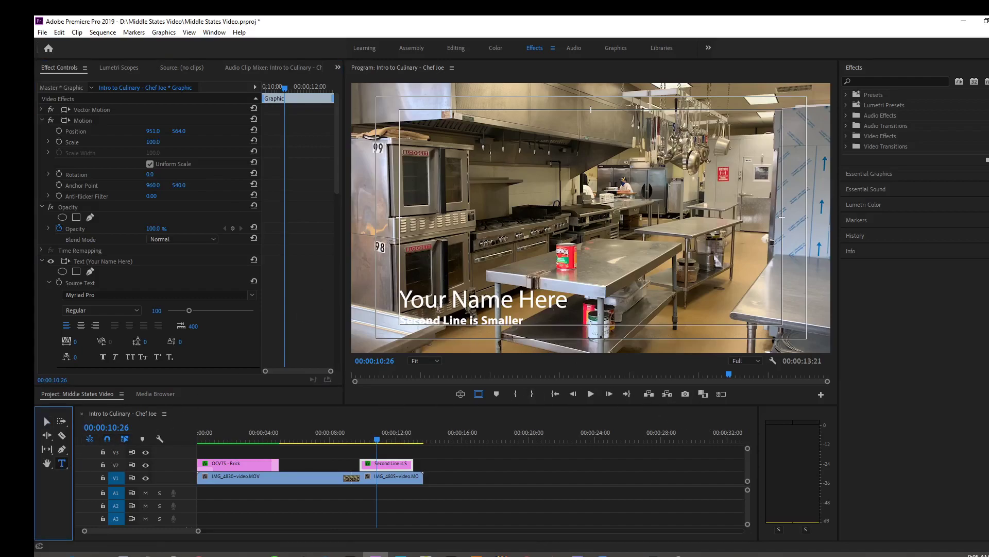
drag(401, 301, 640, 313)
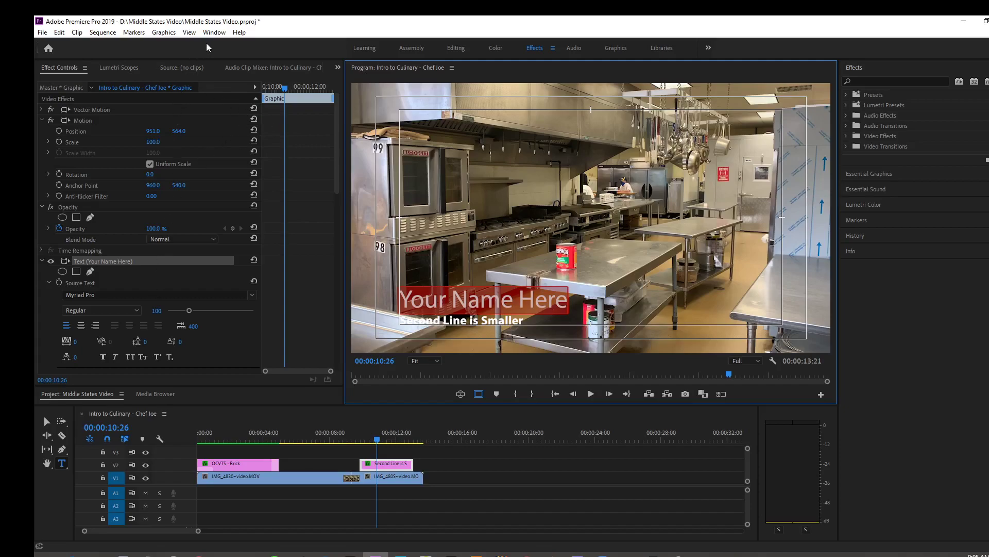
click(611, 48)
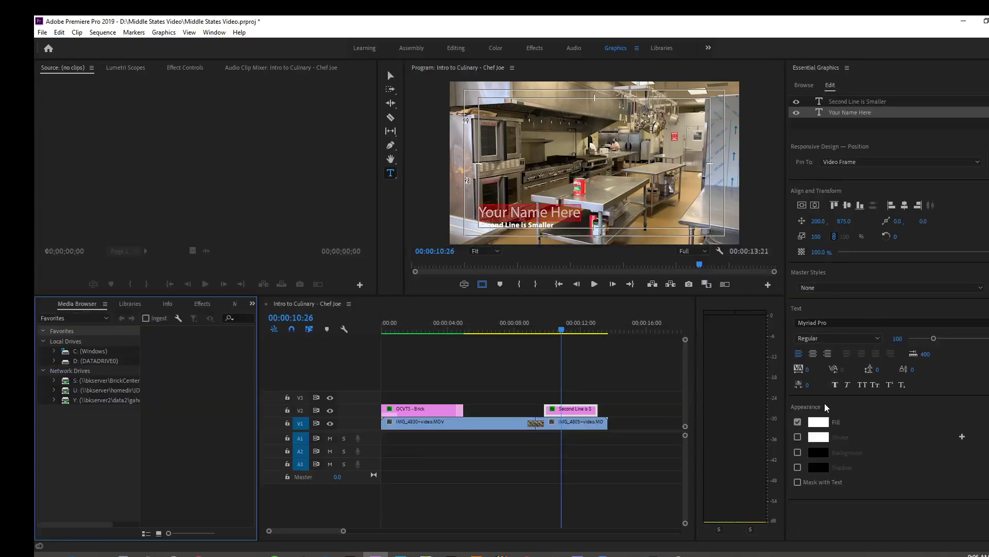
- Add a thicker near-black stroke to the 'Second Line is Smaller' text
click(391, 76)
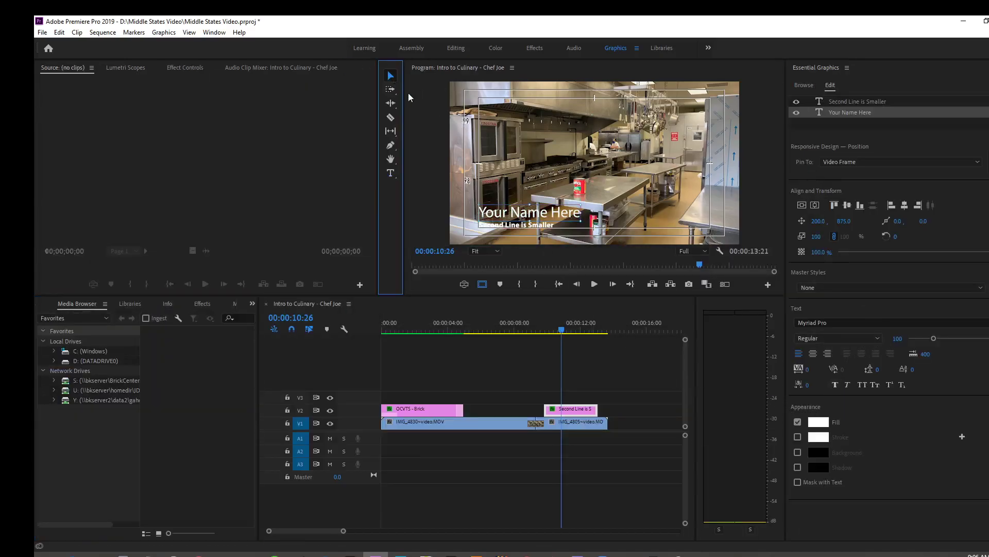
click(508, 227)
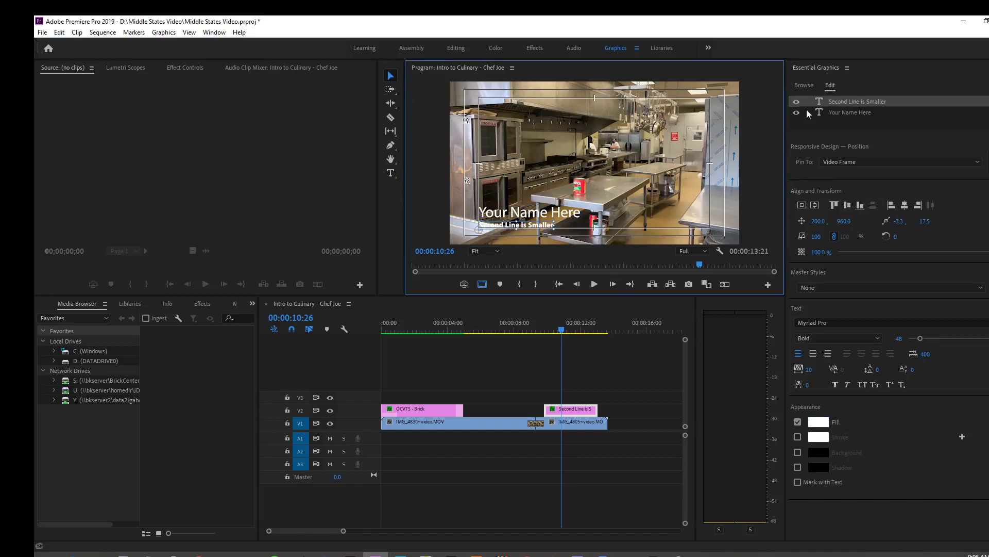
click(798, 438)
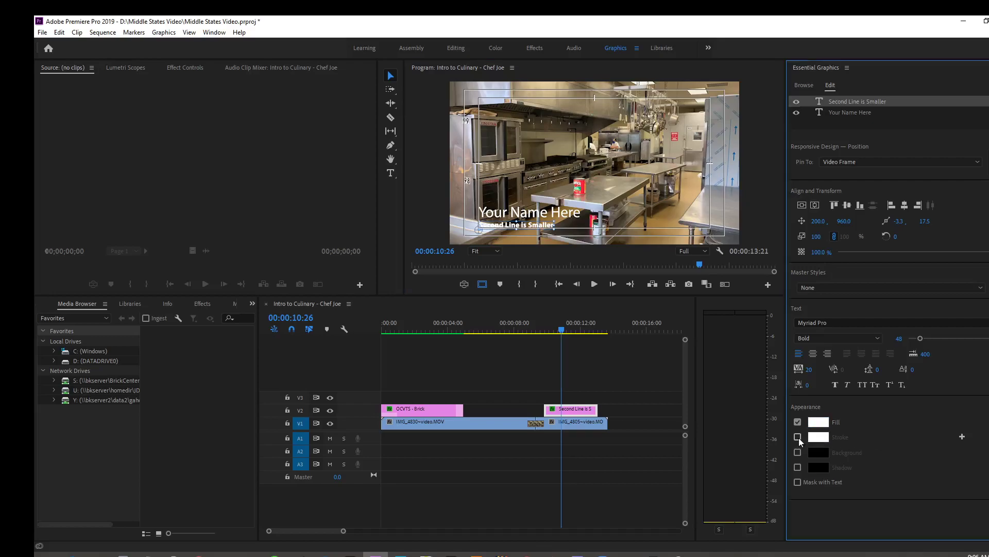
click(798, 439)
click(800, 440)
click(819, 437)
click(525, 240)
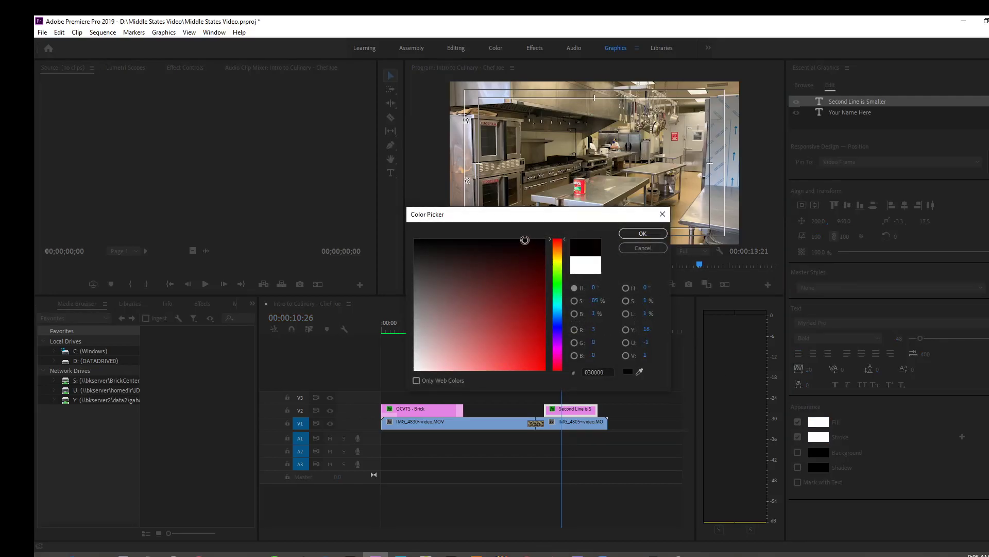
click(633, 235)
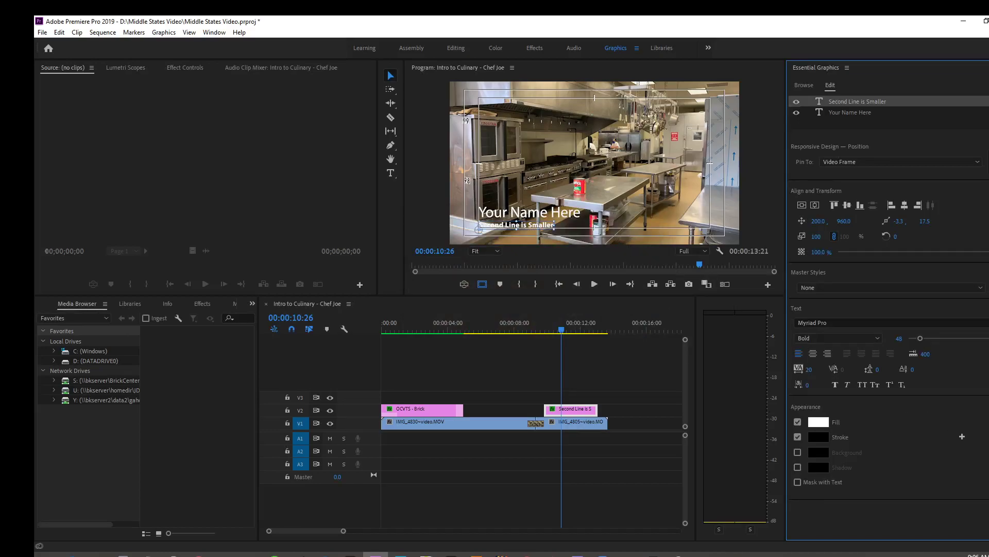
drag(987, 436, 988, 437)
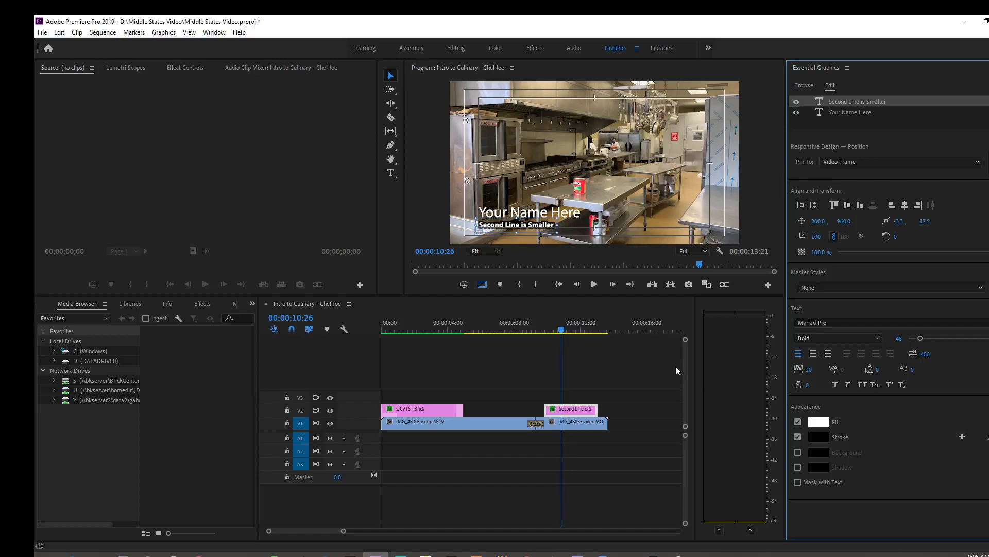
- Add a black stroke to the 'Your Name Here' title line
click(541, 217)
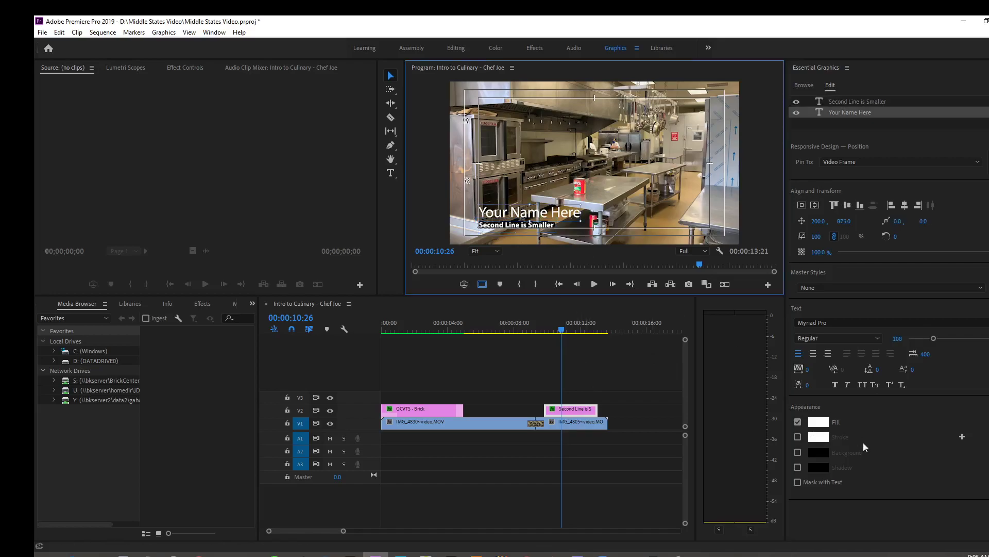
click(798, 437)
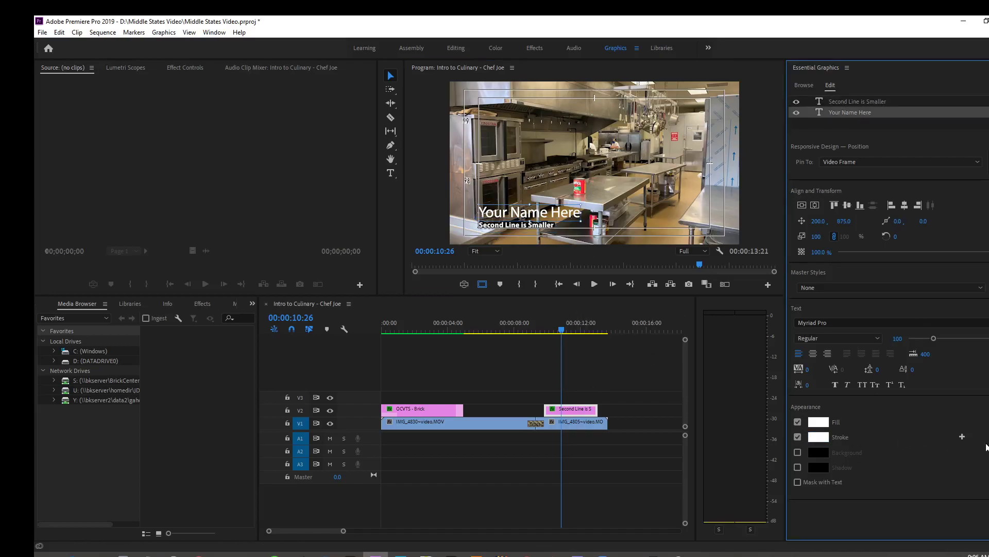
click(818, 437)
drag(534, 265, 504, 240)
click(629, 233)
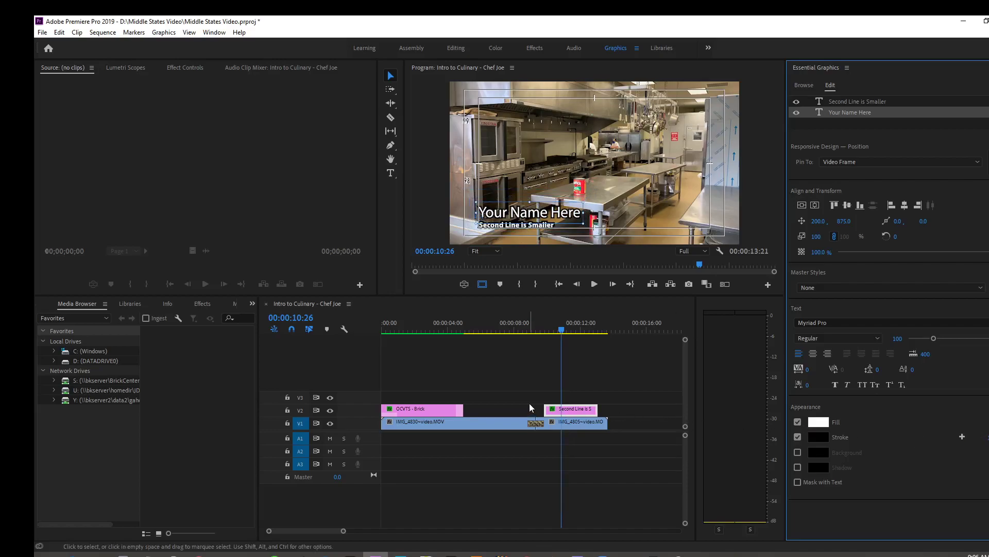
- Save the project and return the playhead to the end of the kitchen clip
click(42, 32)
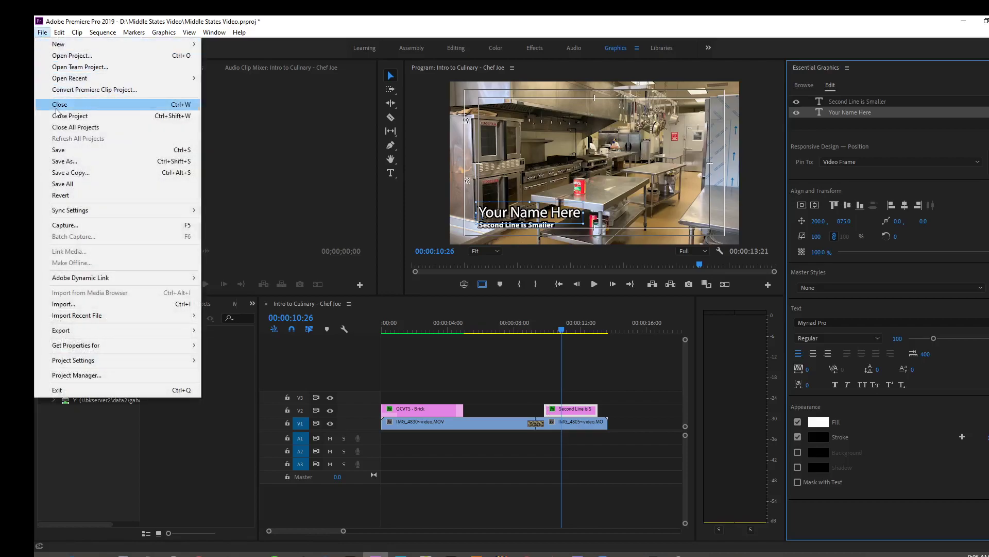
click(58, 149)
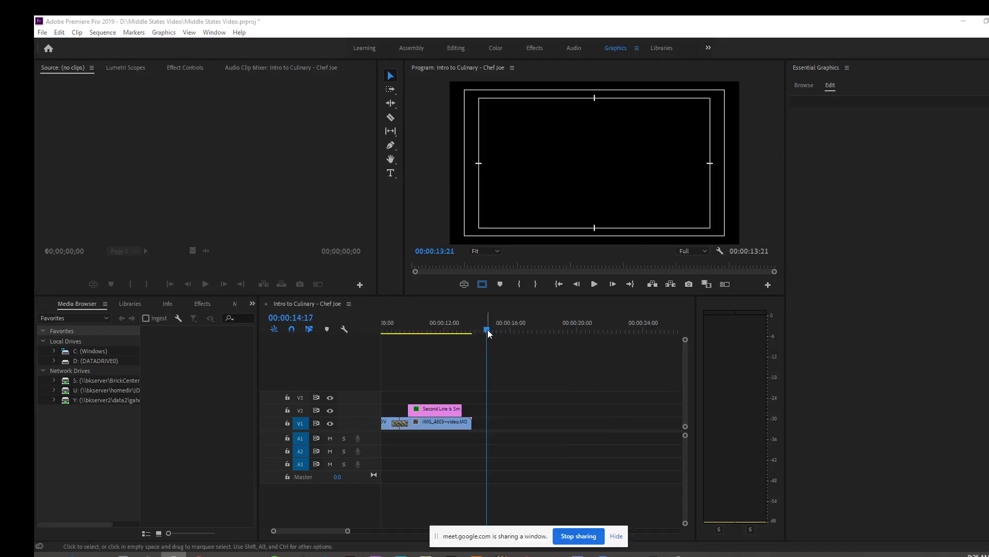
mouse_move(489, 334)
mouse_down()
mouse_move(449, 332)
mouse_move(474, 334)
mouse_up()
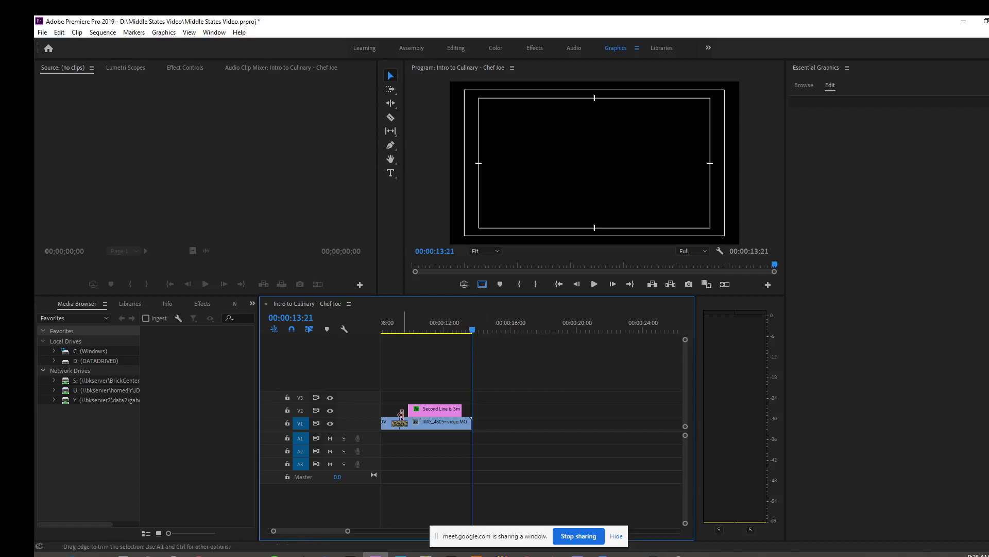
- Draw a text box reading 'Credits: Directed by:' with the director's name on the next line
click(390, 174)
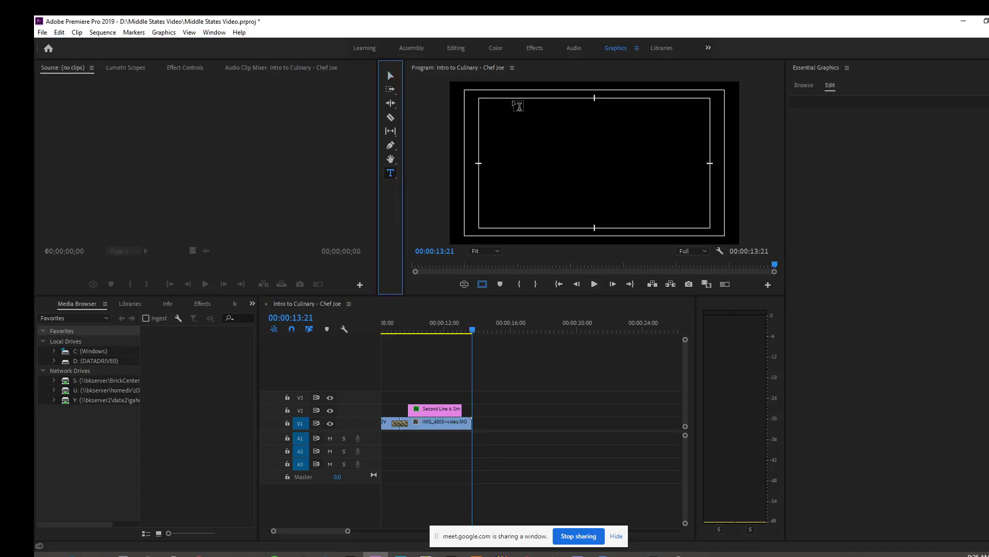
drag(512, 101, 675, 230)
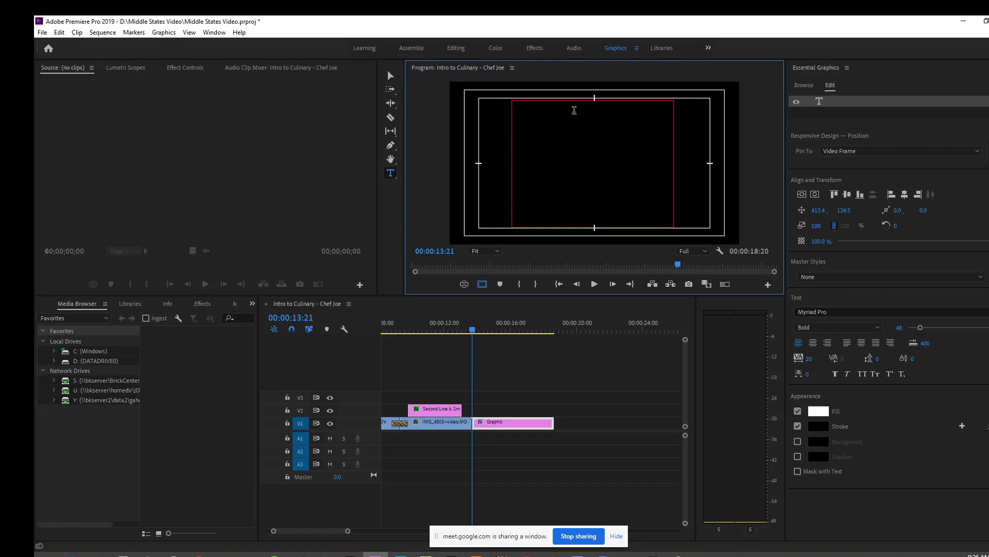
text(fre)
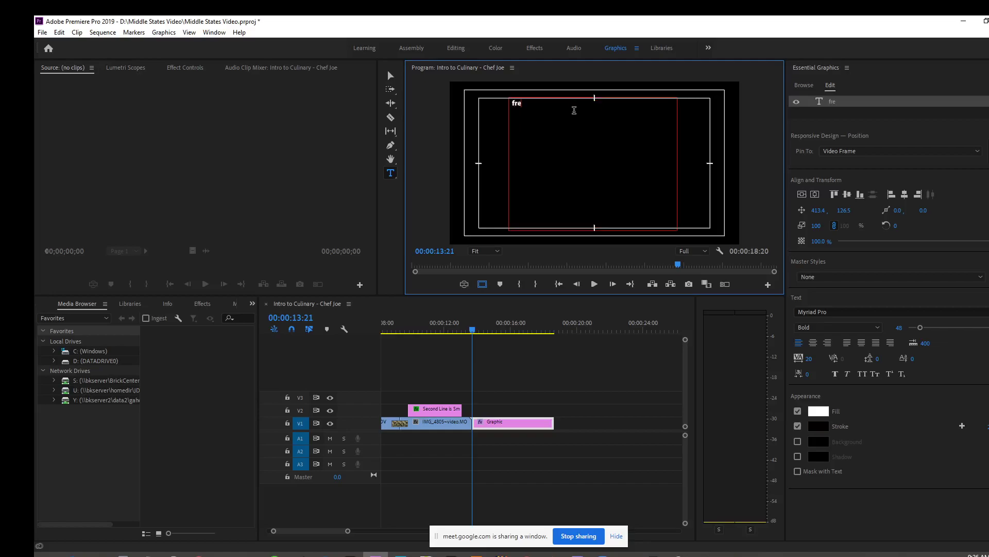
key(BackSpace)
key(BackSpace)
key(BackSpace)
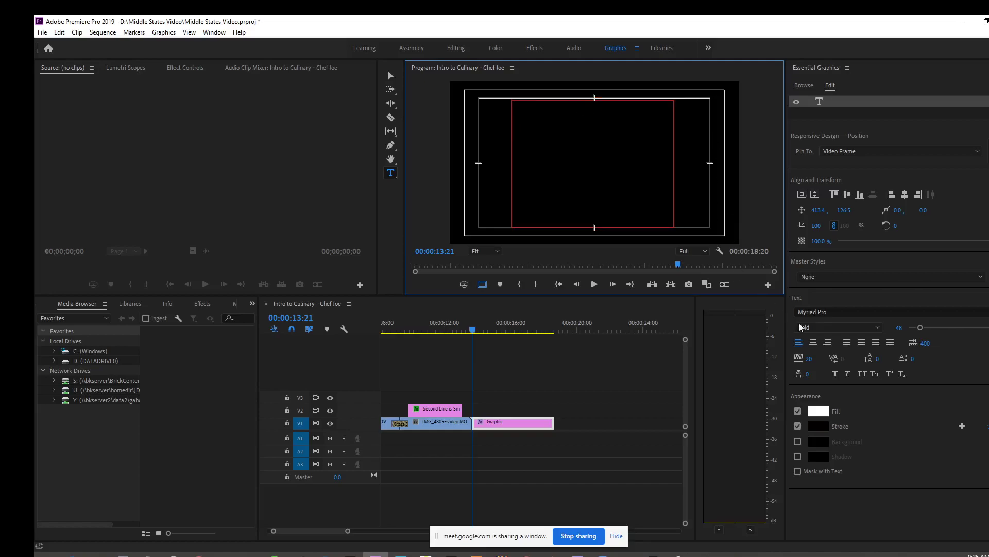
text(Credits)
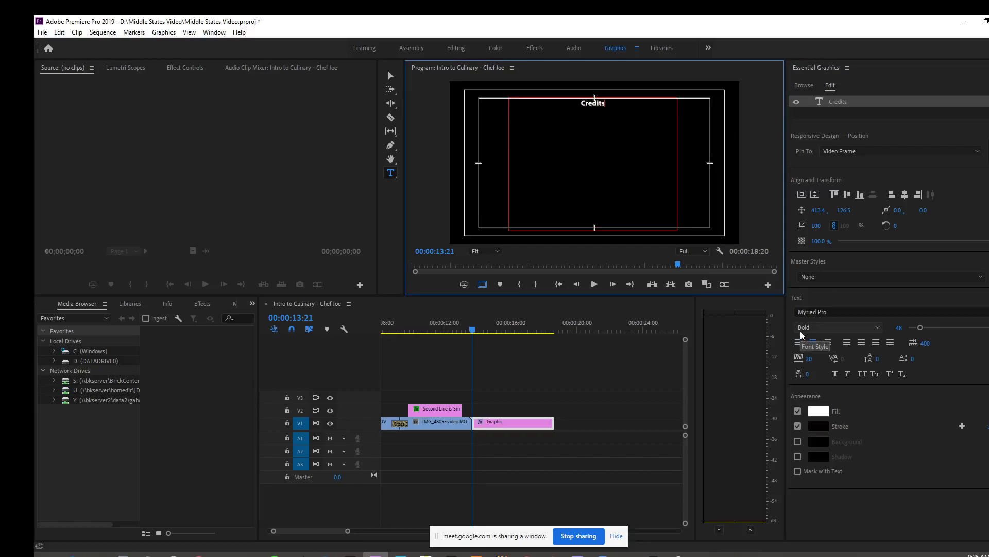
text(: )
text(Directe)
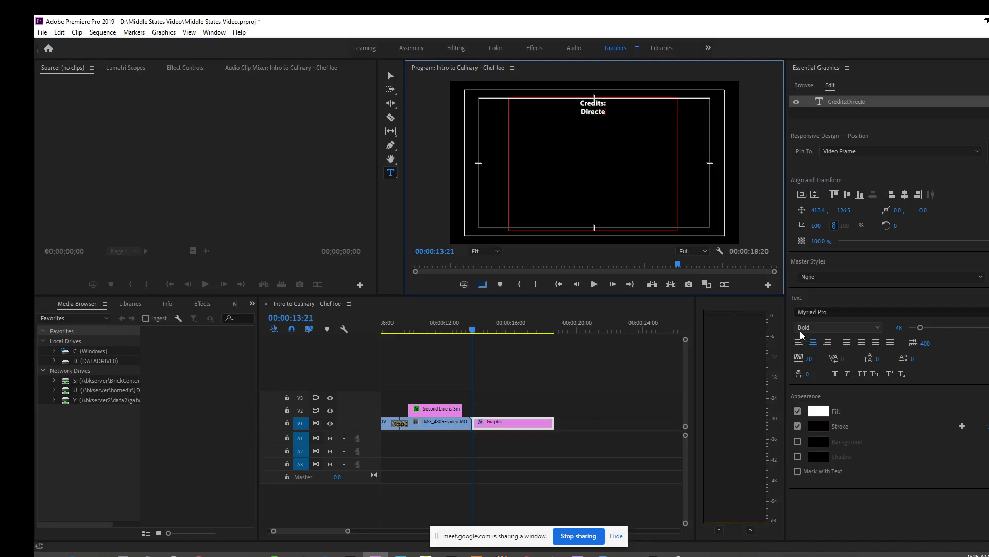
text(d by:)
key(Return)
text(J. Dusza)
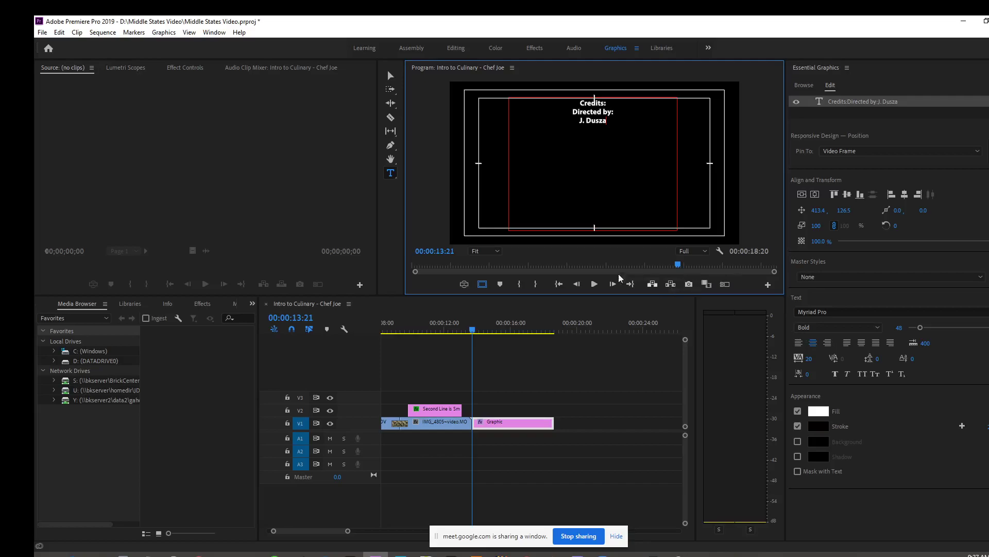
click(391, 75)
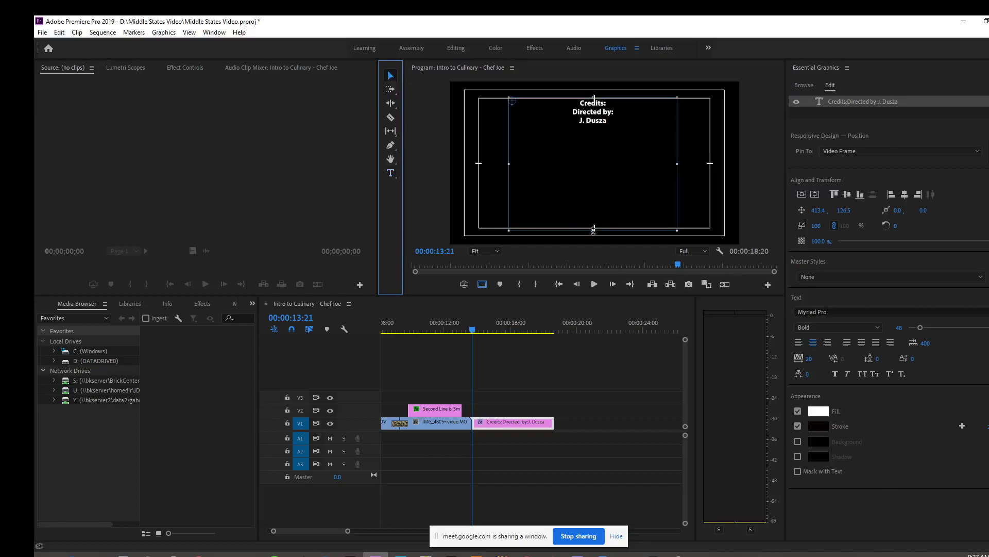
- Nudge the credits text lower in the frame and enable Roll on the credits graphic
mouse_move(594, 230)
mouse_down()
mouse_move(590, 127)
mouse_move(595, 228)
mouse_up()
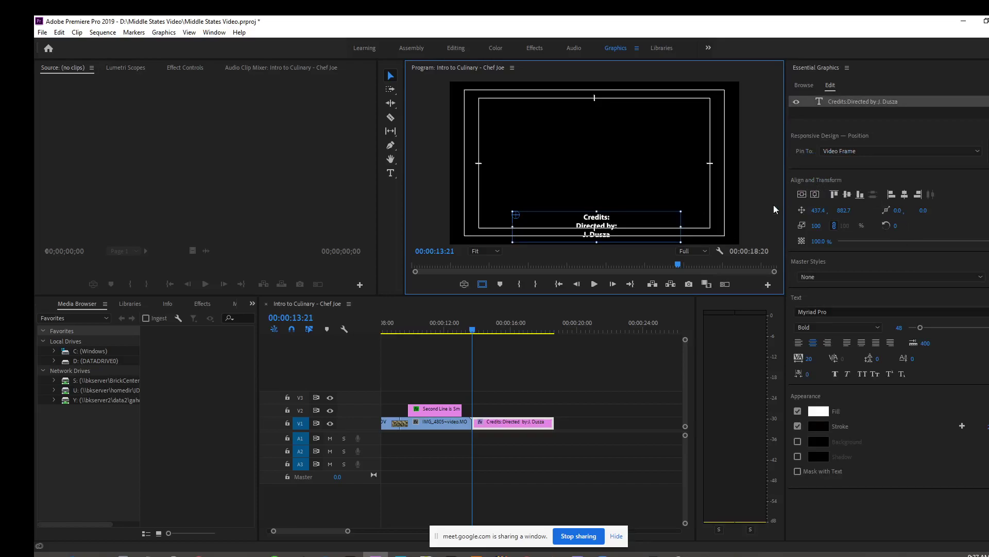
click(524, 428)
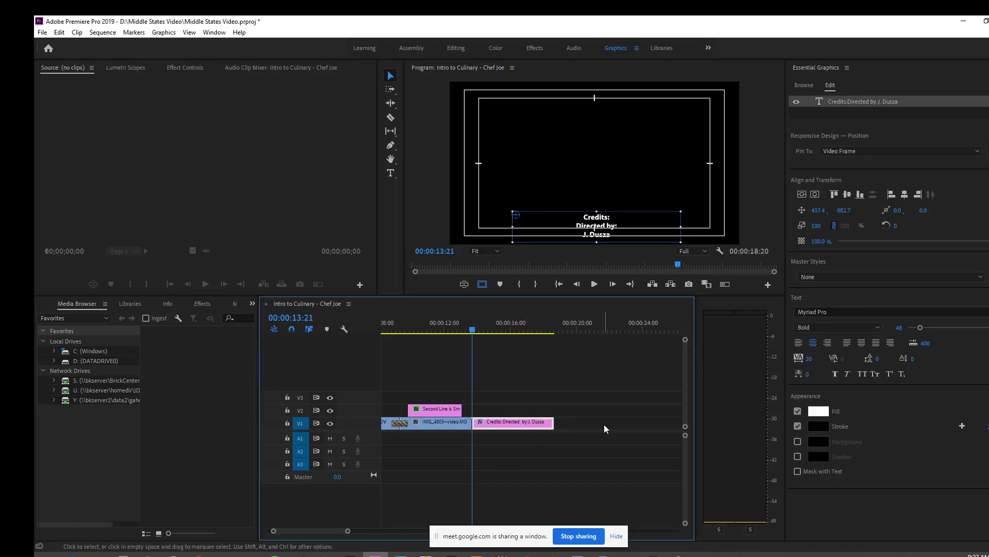
click(534, 423)
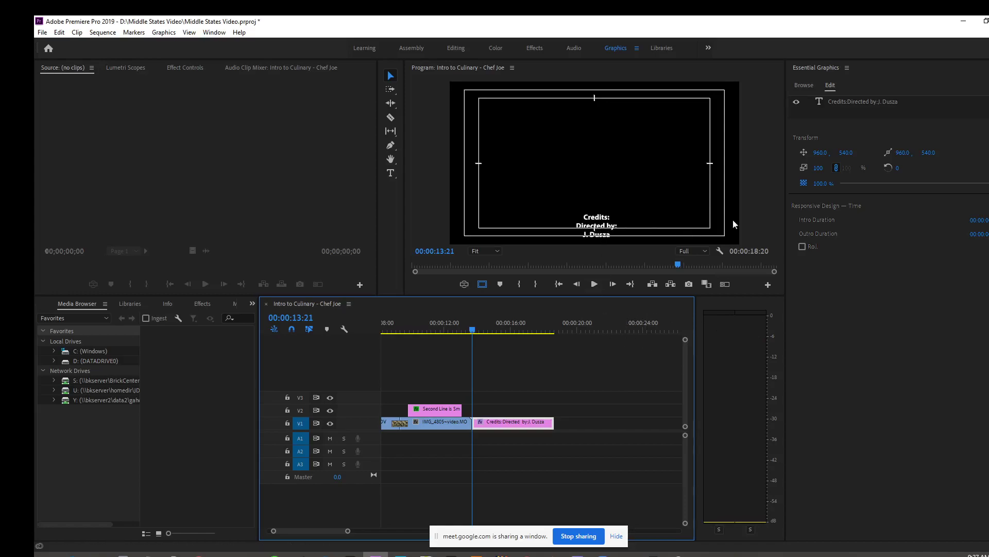
double_click(600, 227)
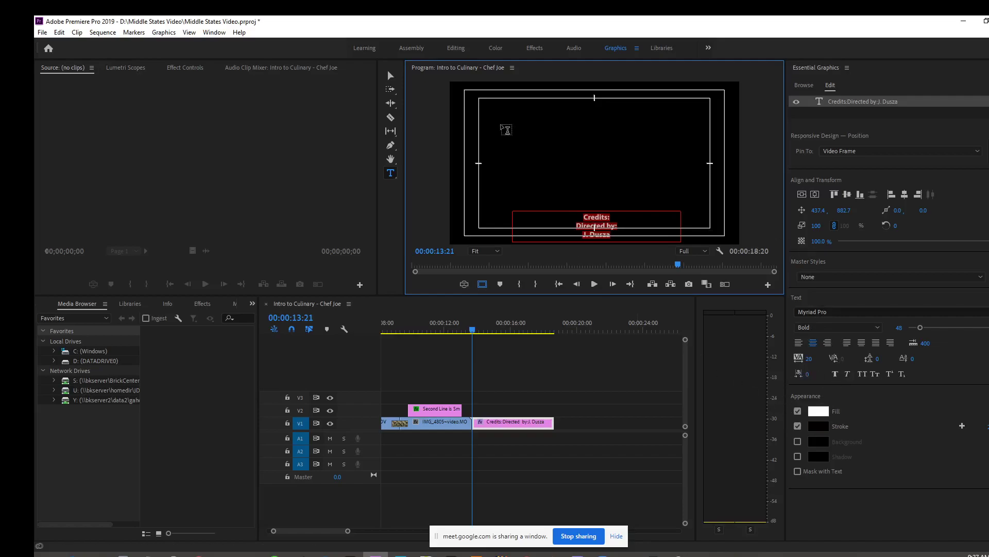
click(390, 76)
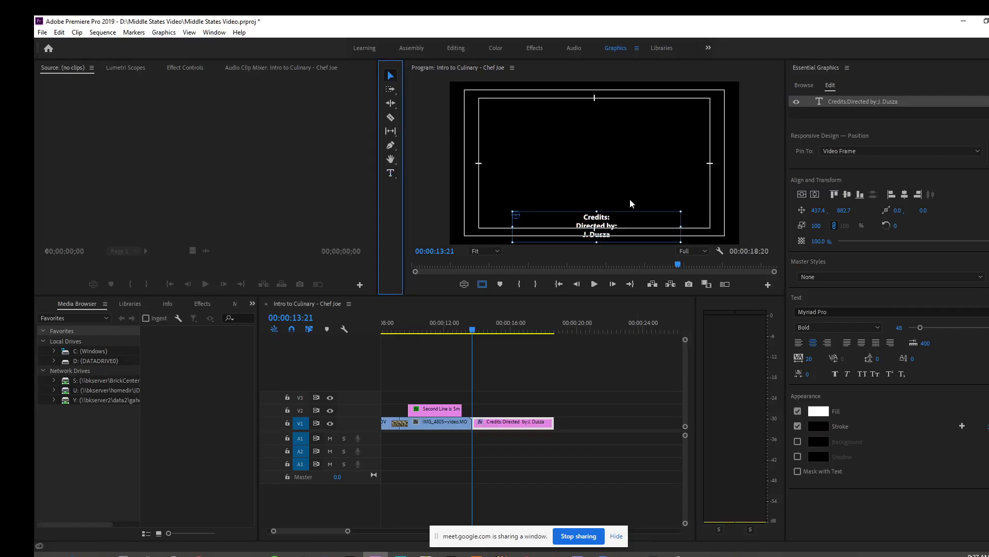
click(446, 175)
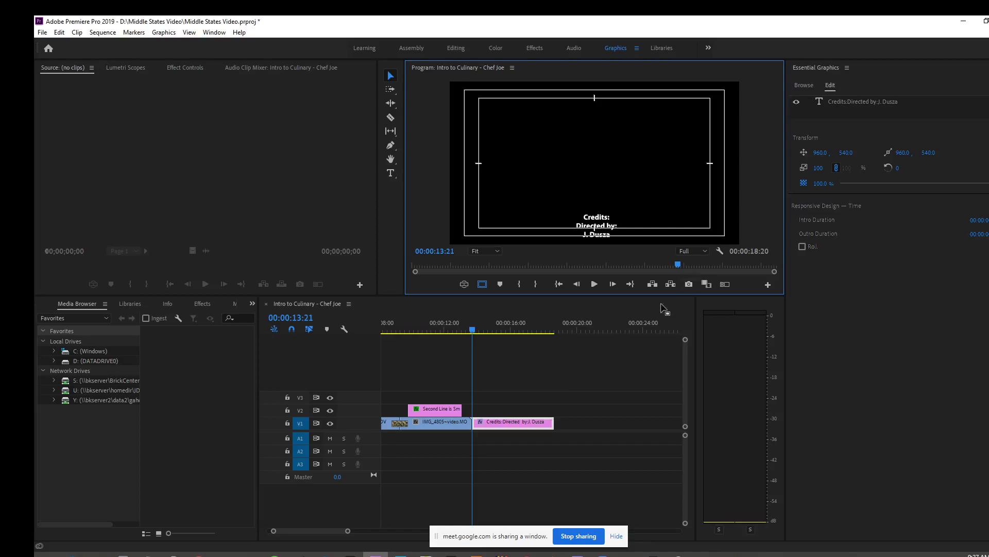
click(805, 246)
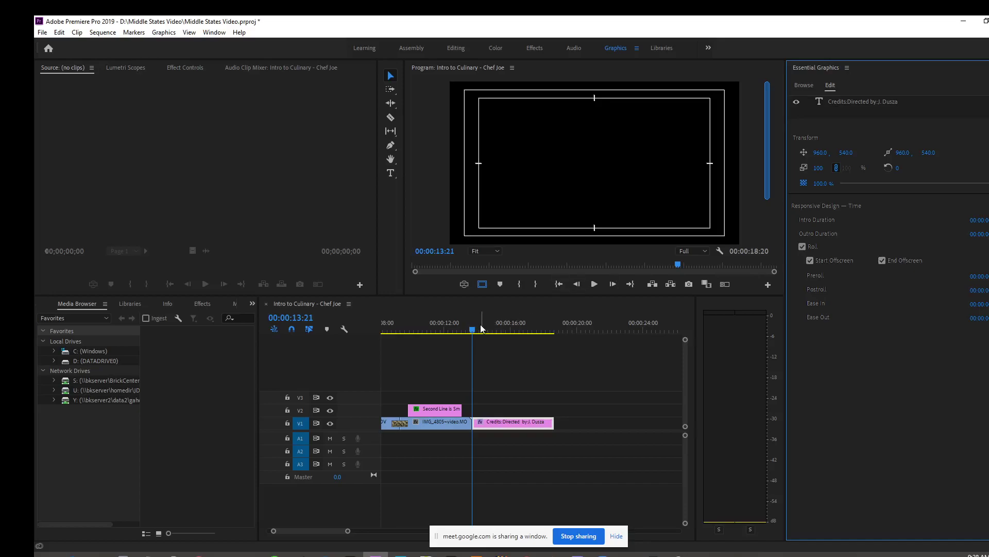
- Scrub through the rolling credits to preview them, then delete the credits clip
mouse_move(473, 330)
mouse_down()
mouse_move(561, 333)
mouse_move(462, 332)
mouse_move(537, 333)
mouse_move(487, 338)
mouse_up()
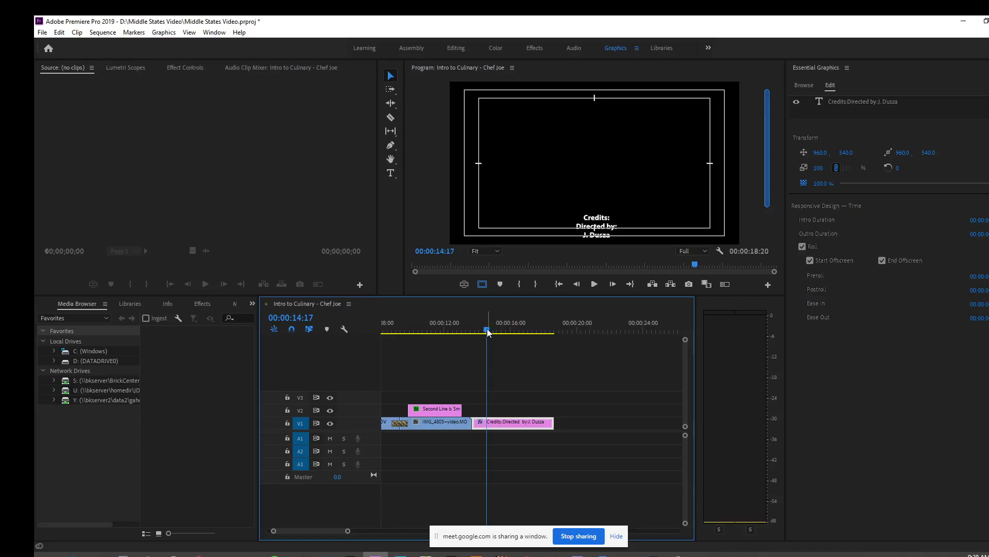
mouse_move(489, 334)
mouse_down()
mouse_move(464, 330)
mouse_move(524, 334)
mouse_move(506, 336)
mouse_up()
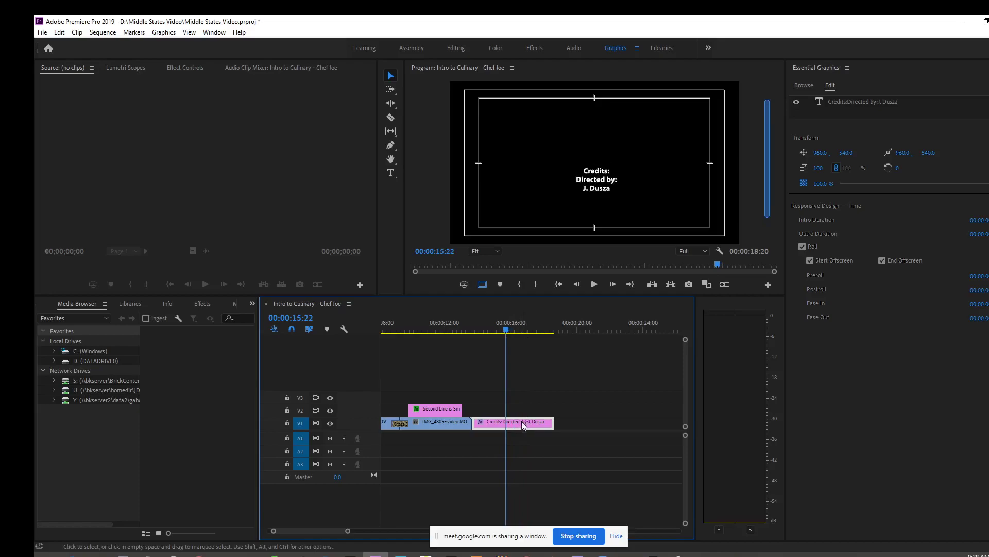
key(Delete)
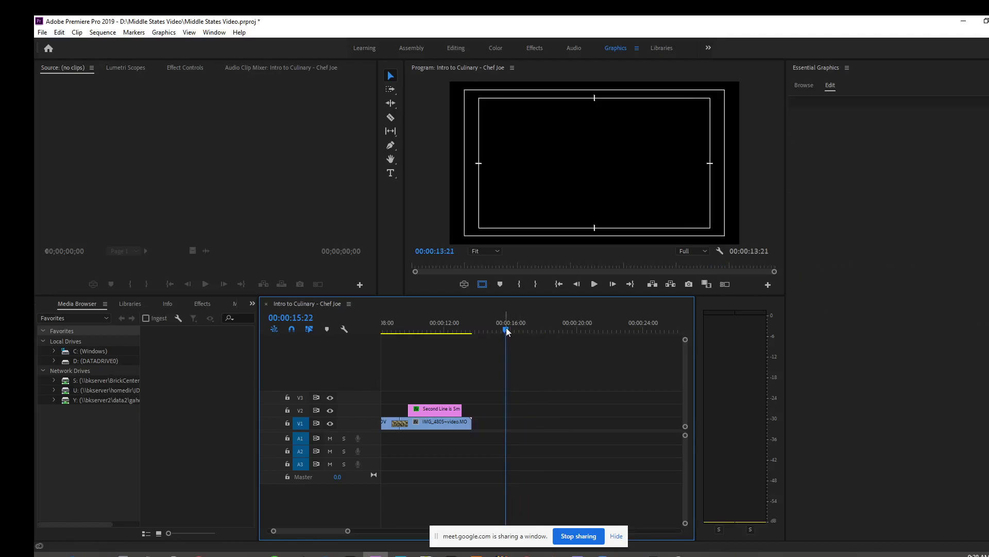
- Create a new centred 'Credits:' title at font size 122 after the kitchen clip
drag(504, 331, 473, 332)
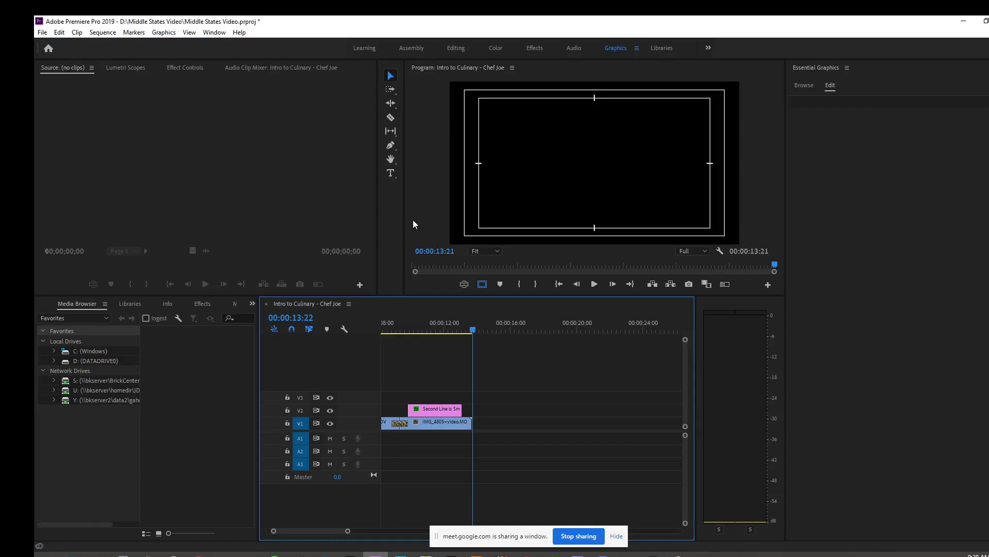
click(390, 173)
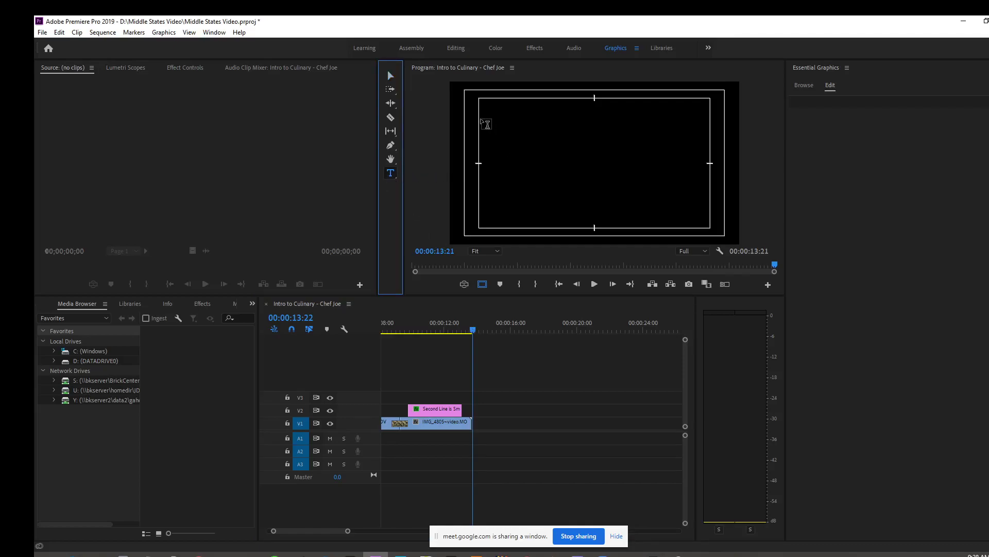
mouse_move(480, 119)
mouse_down()
mouse_move(618, 158)
mouse_move(711, 212)
mouse_up()
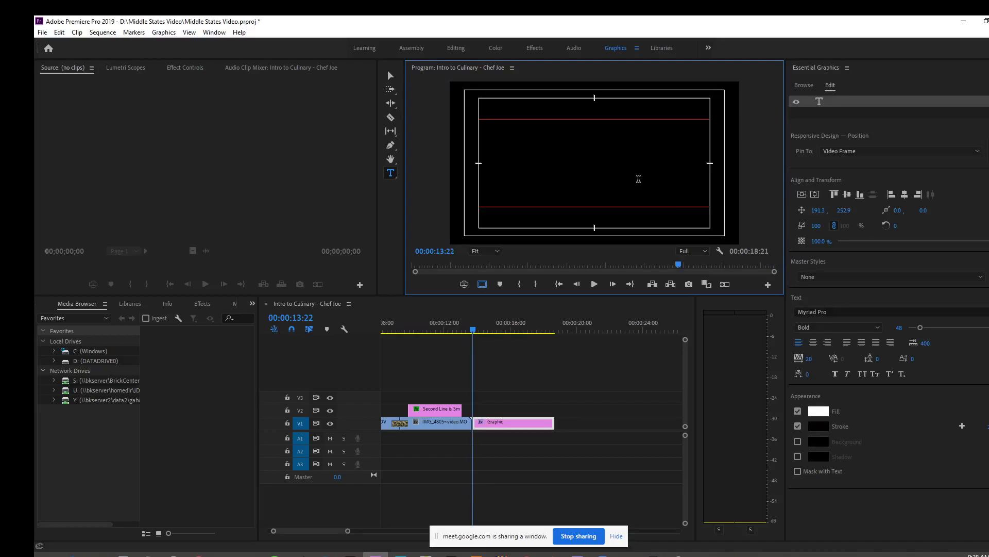
text(C)
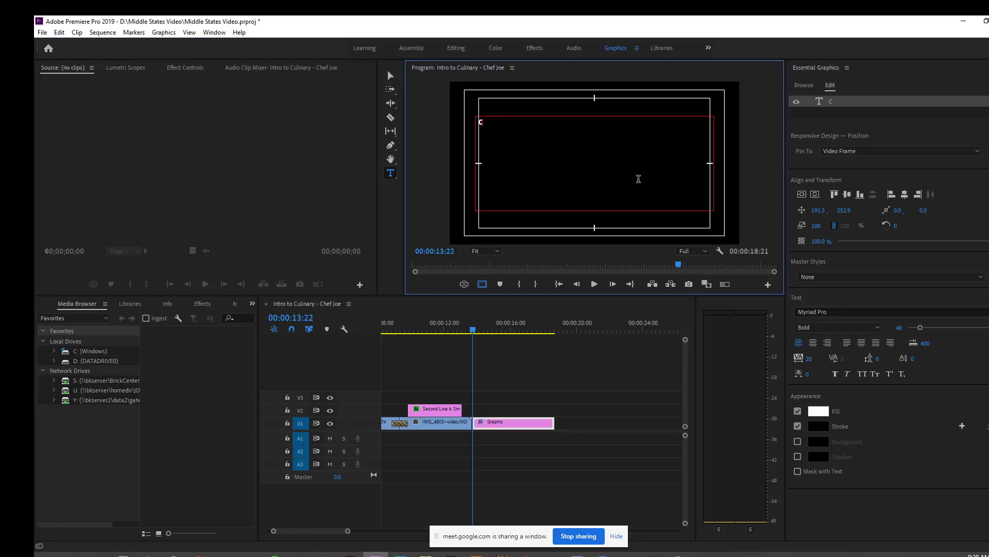
text(redits:)
key(ctrl+a)
click(814, 343)
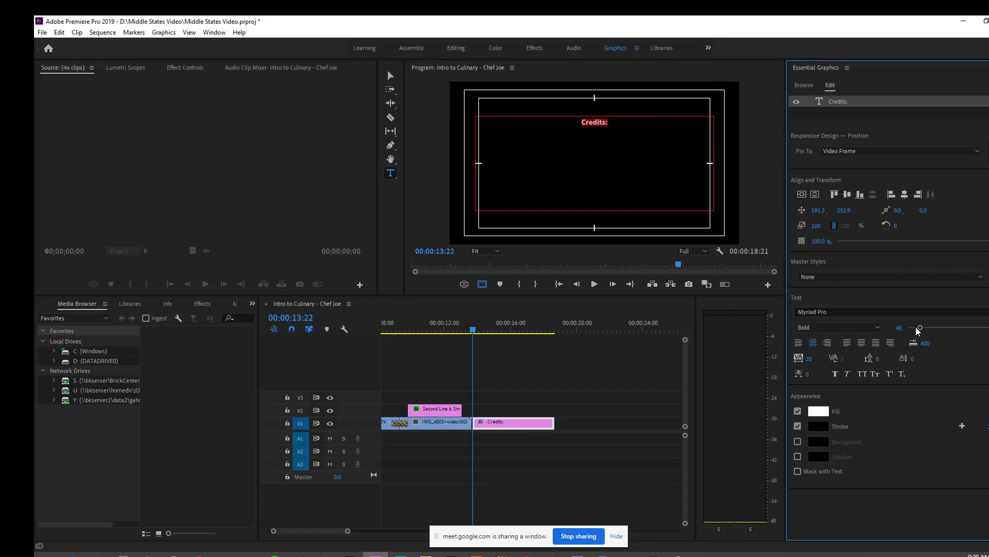
drag(922, 328, 938, 329)
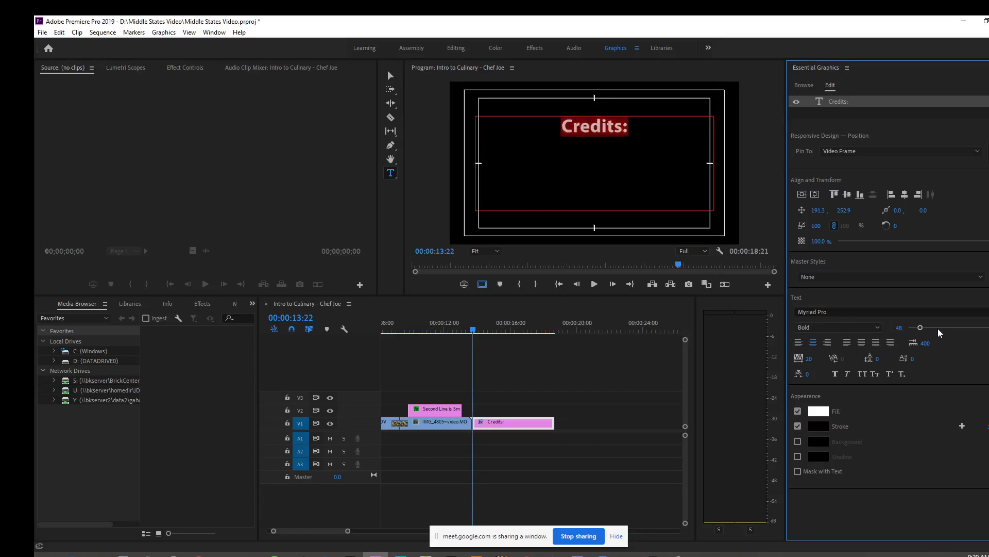
click(637, 129)
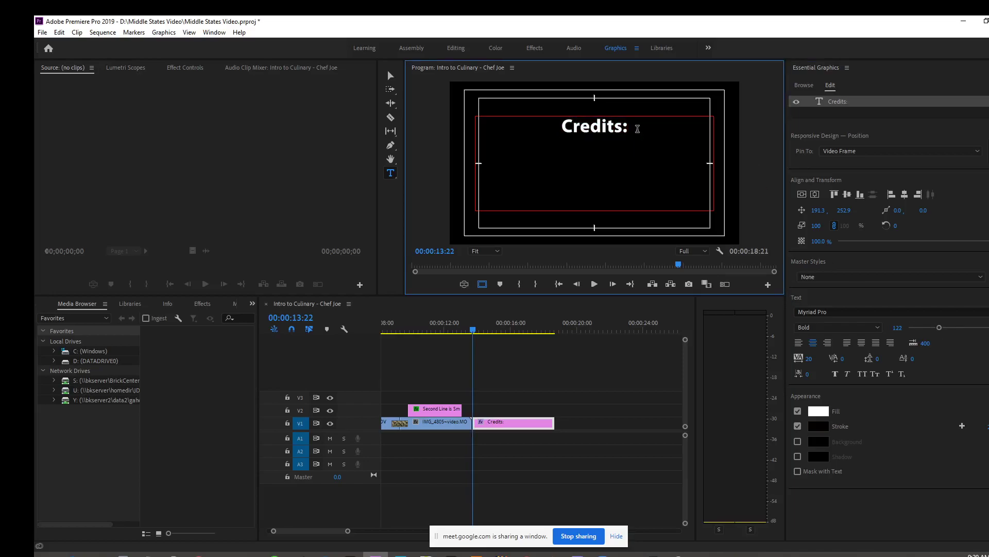
- Add 'Directed By:' and the director's name on new lines beneath Credits:
key(Return)
text(Direct)
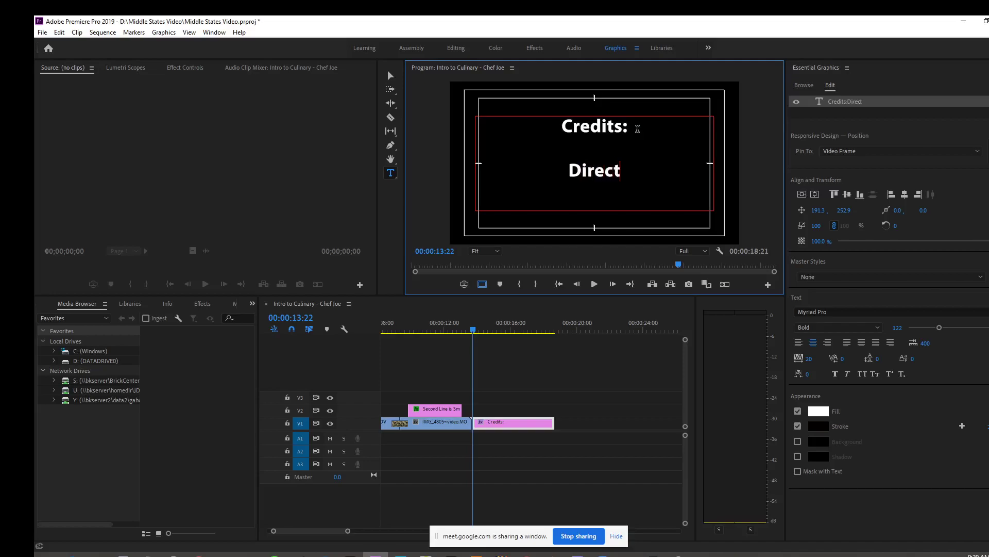
text(ed By)
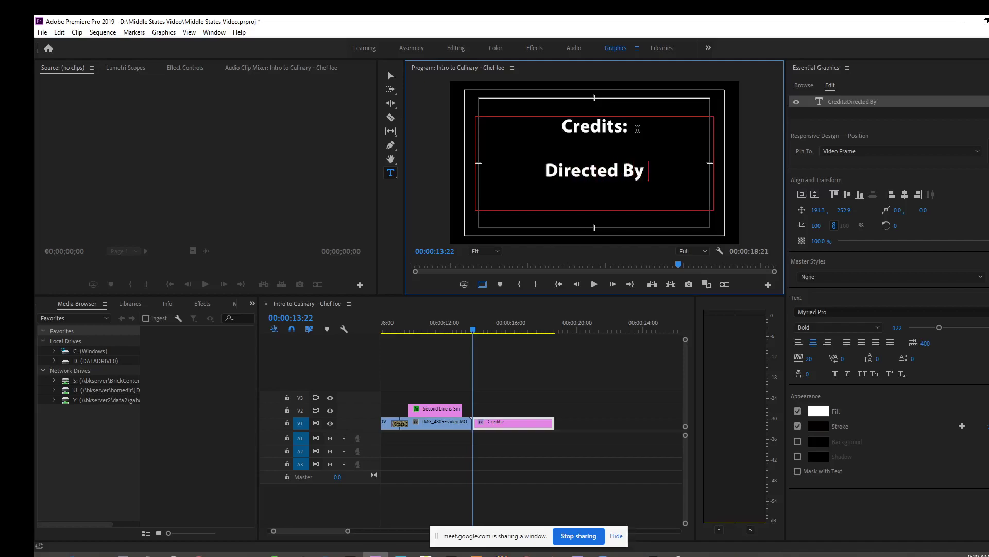
text(:)
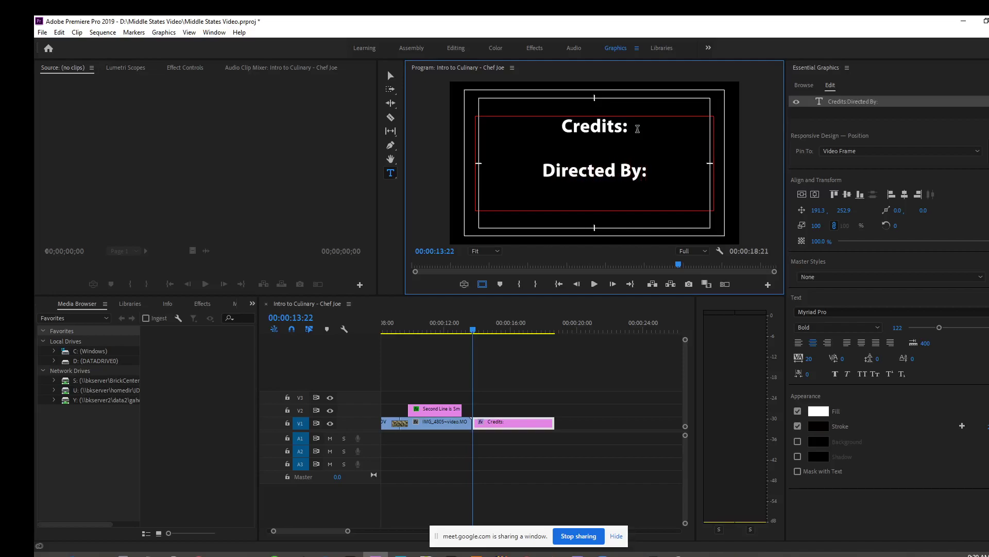
key(Return)
text(J. Dusza)
click(548, 170)
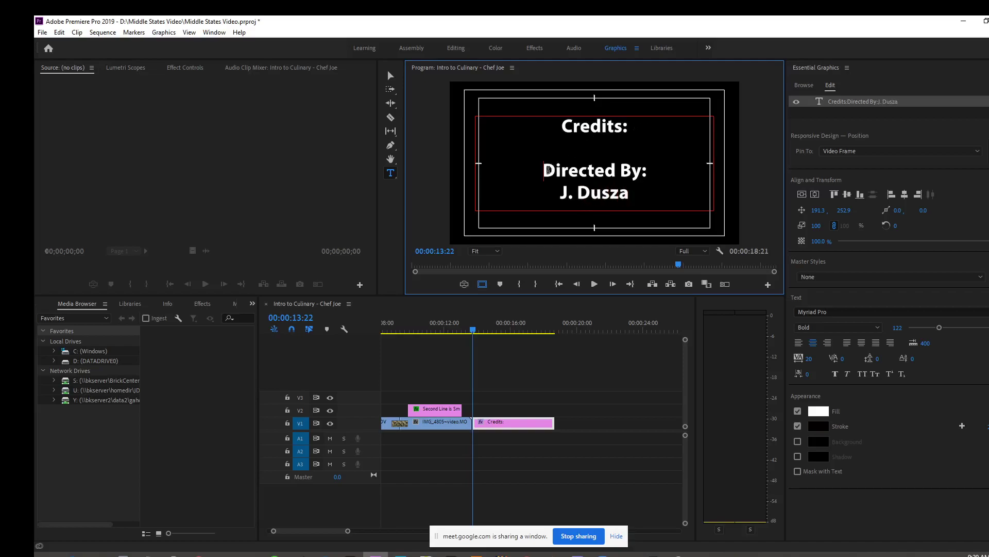
- Delete the blank line above 'Directed By:' so the three lines stack tightly
key(BackSpace)
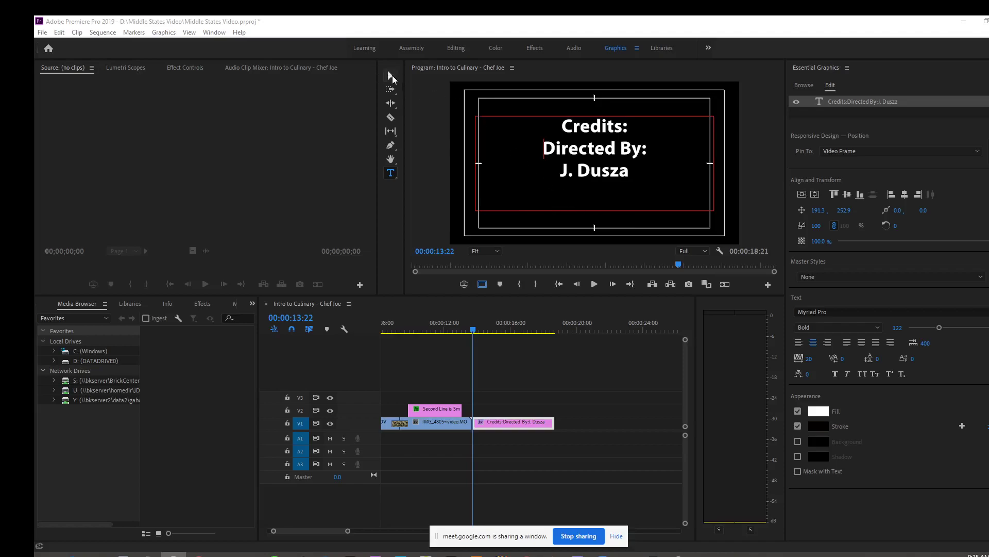
- Leave text editing with the Selection tool and select the Credits clip on V1
click(391, 76)
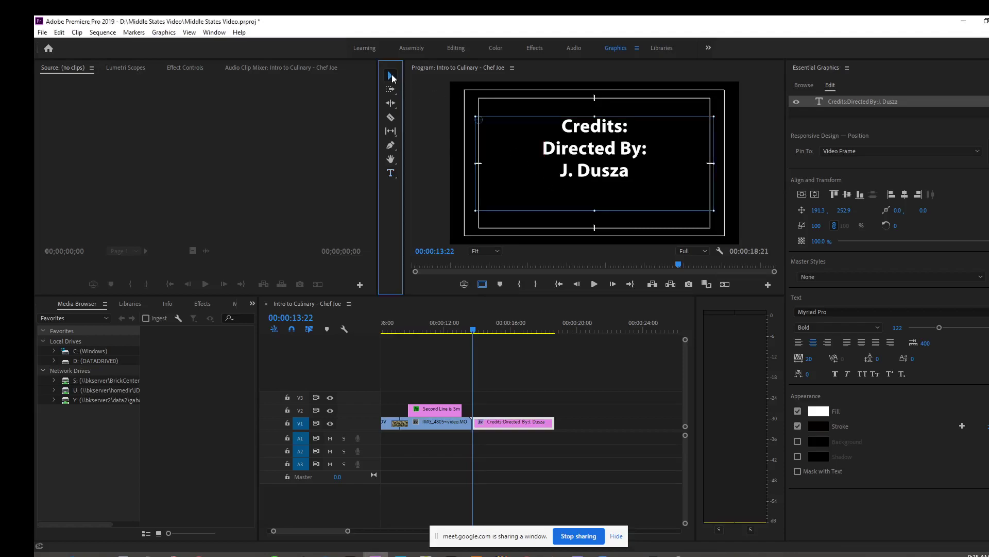
click(436, 126)
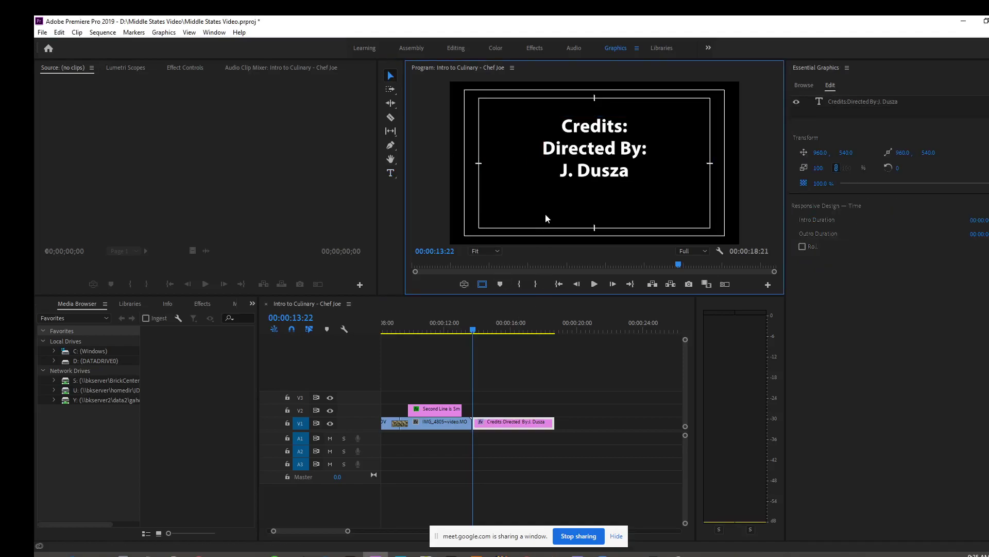
click(573, 168)
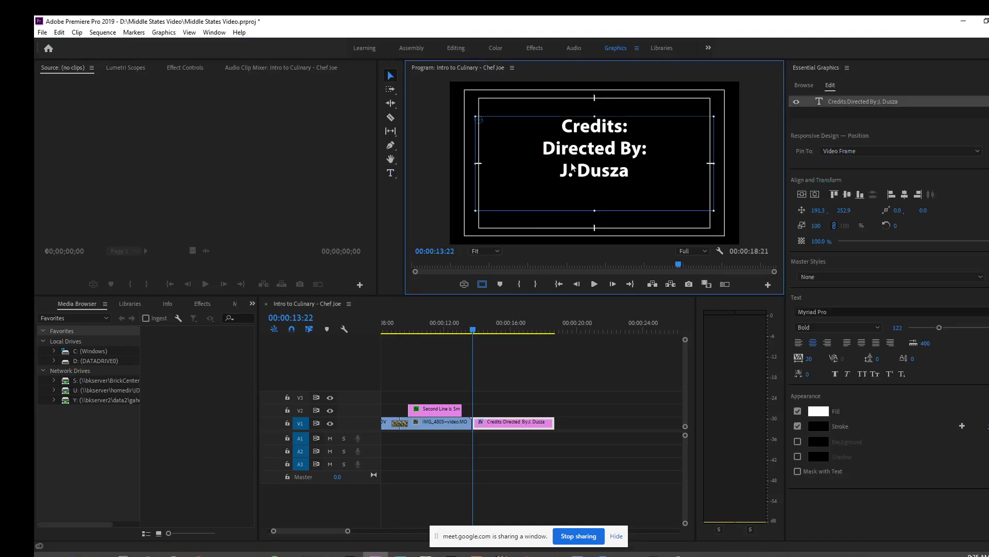
click(440, 166)
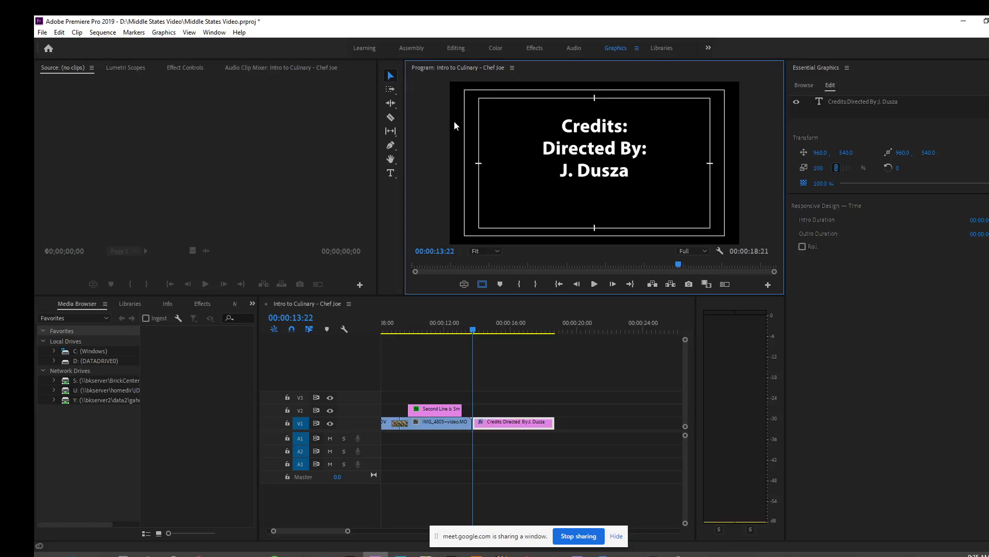
click(580, 151)
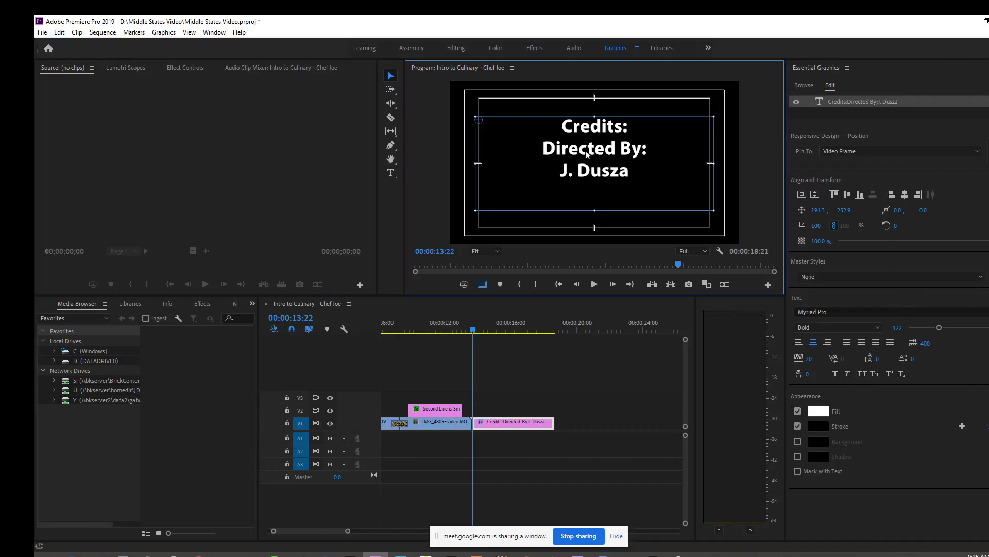
click(438, 153)
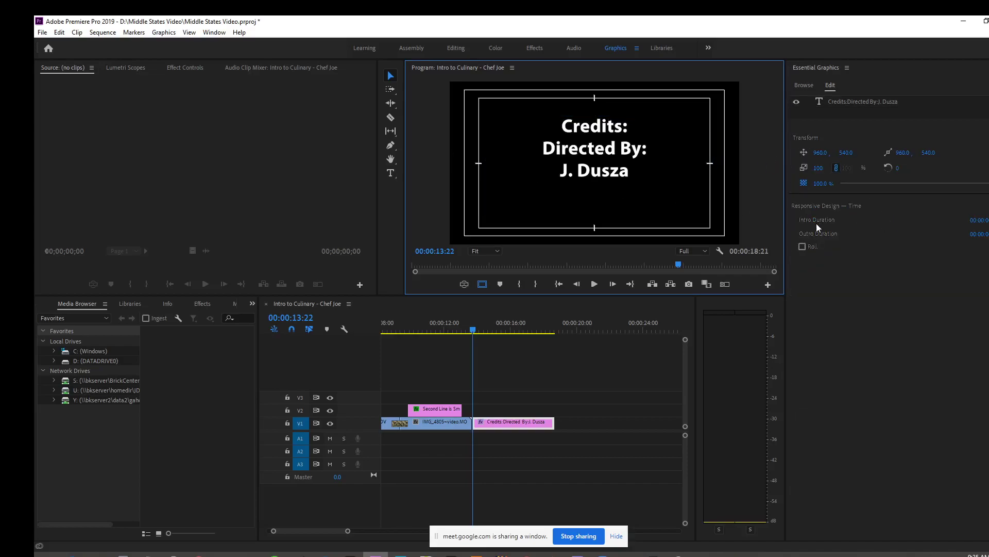
click(509, 421)
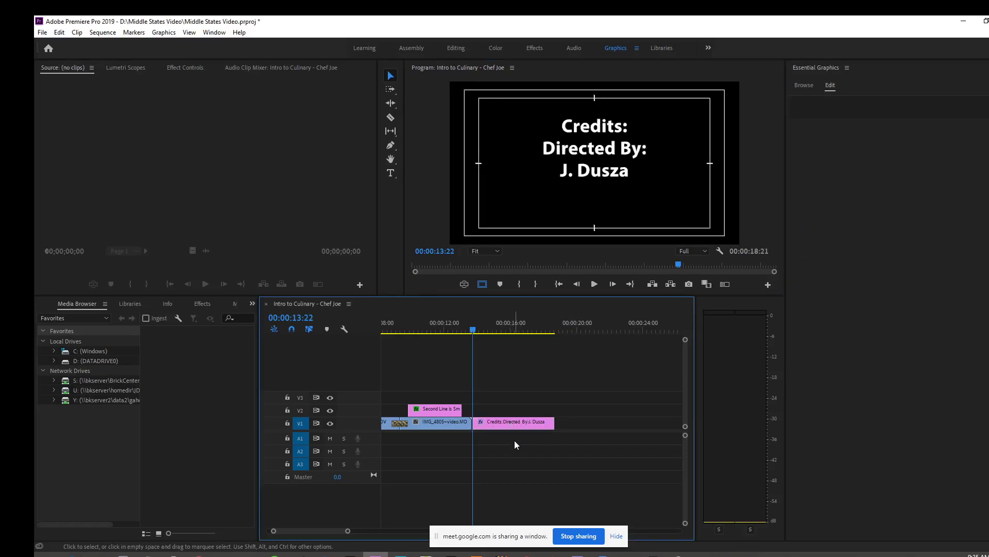
click(523, 422)
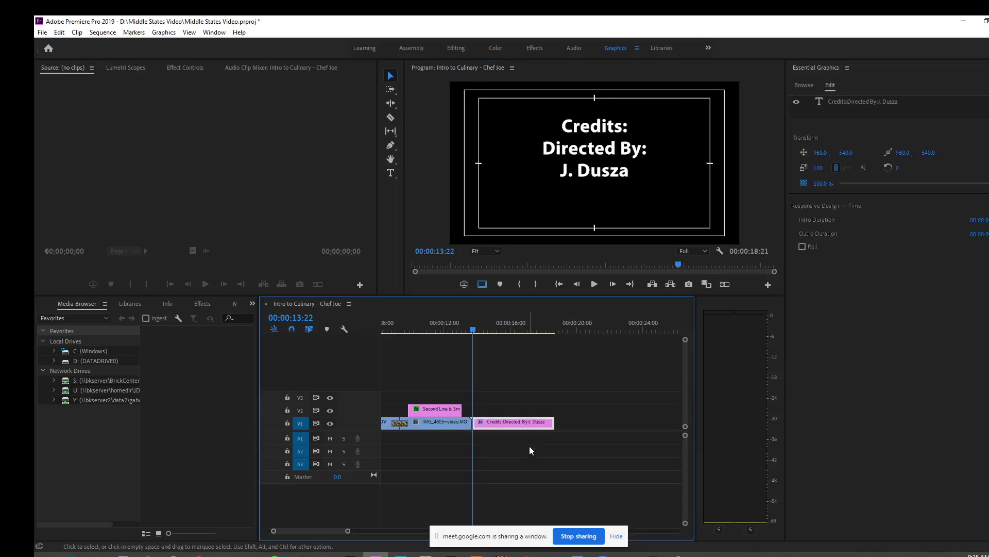
click(528, 393)
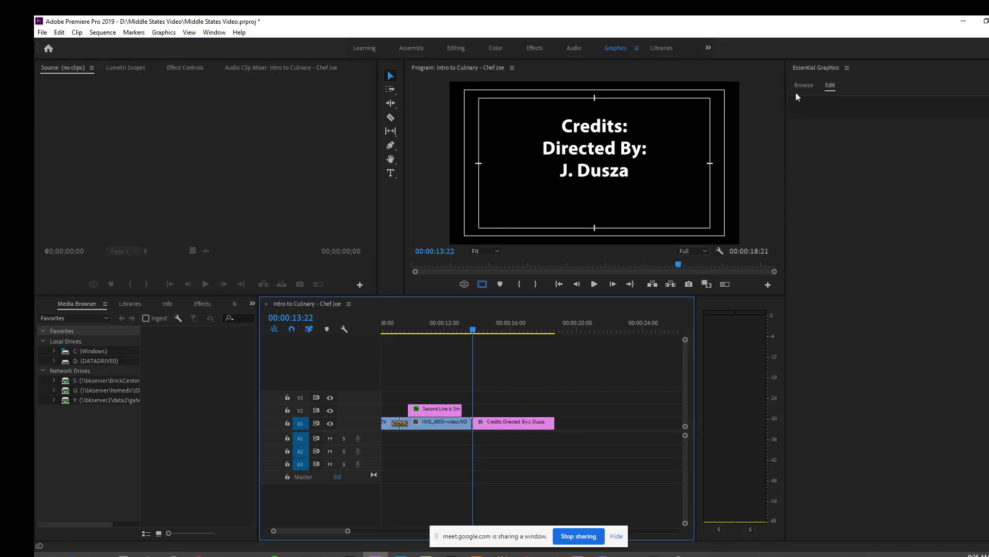
- Enable Roll for the Credits clip, then scrub and play the sequence to preview it
click(500, 423)
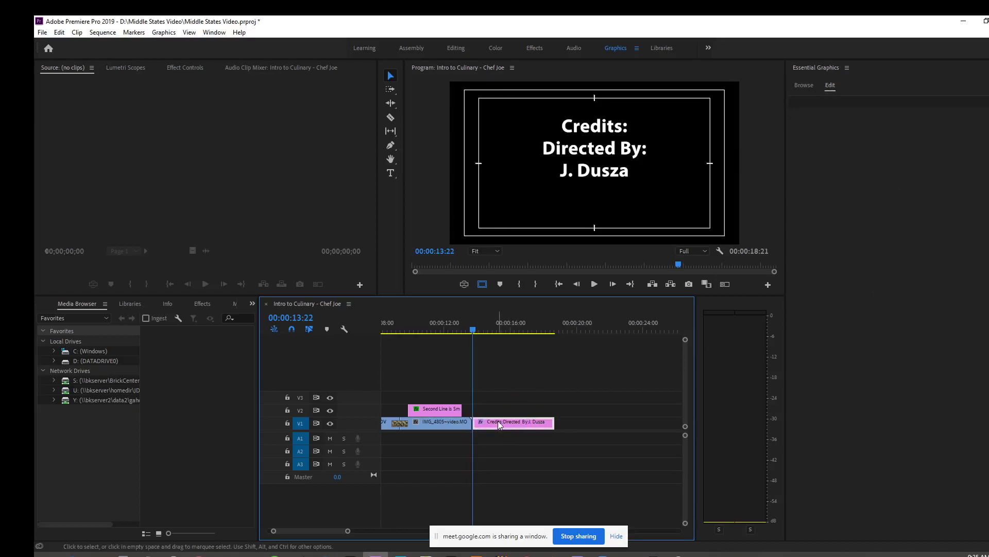
click(803, 247)
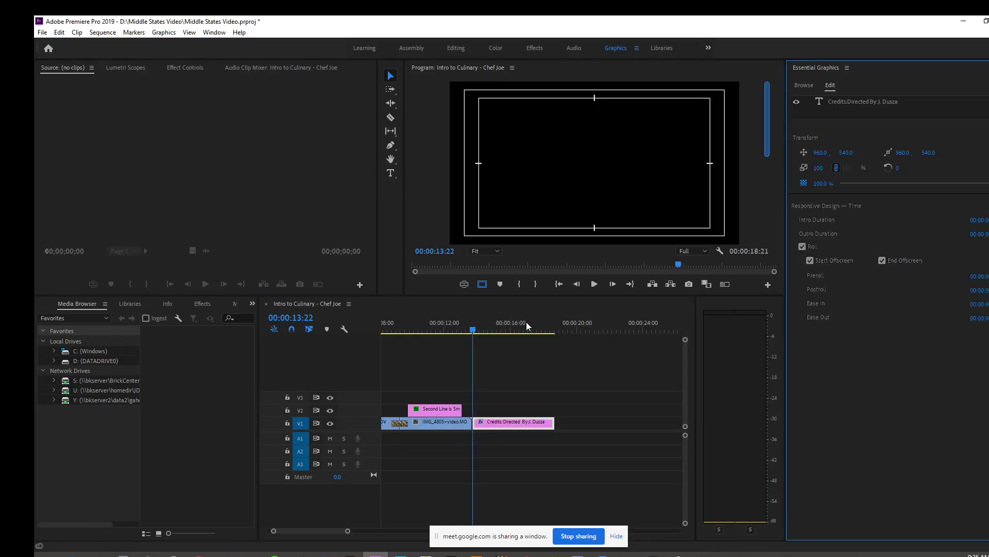
drag(473, 331, 518, 332)
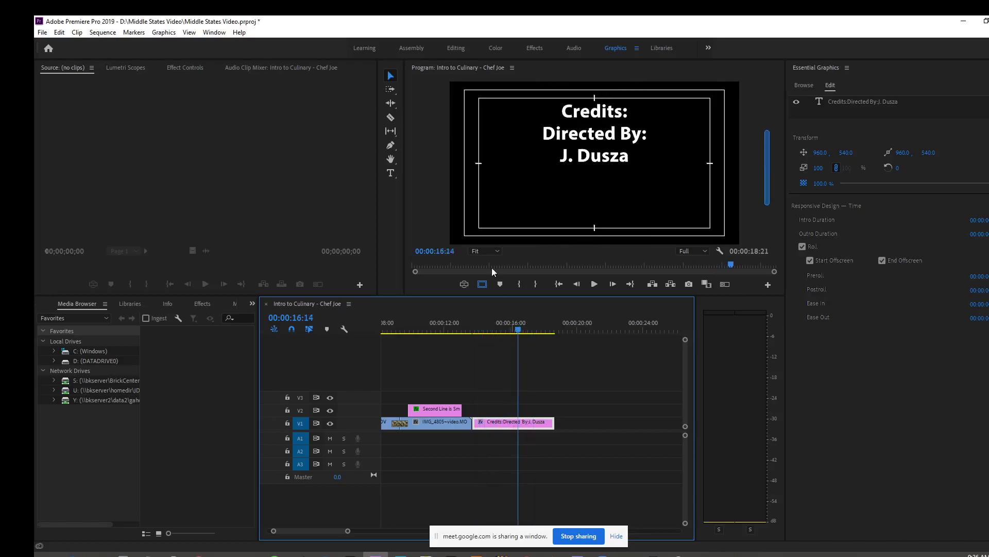
click(434, 194)
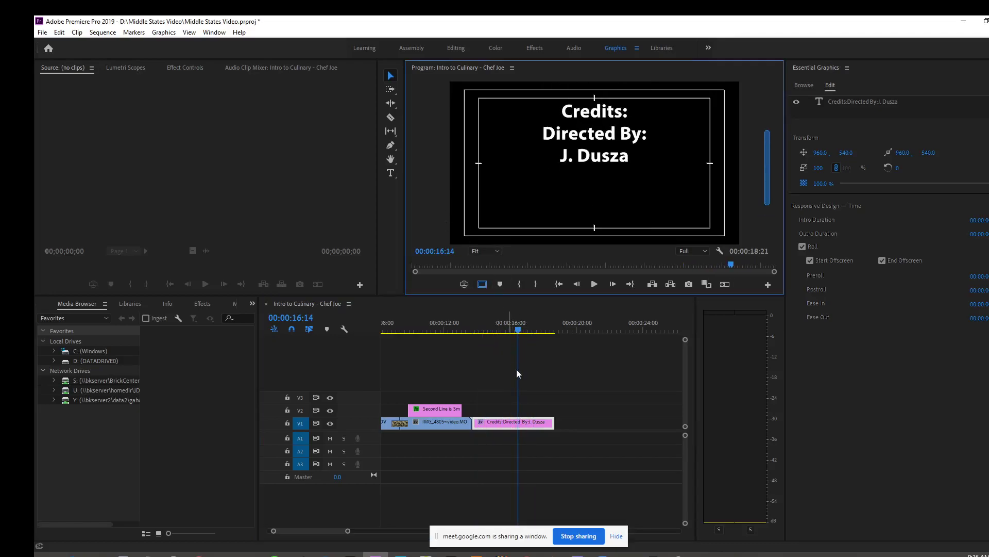
click(536, 425)
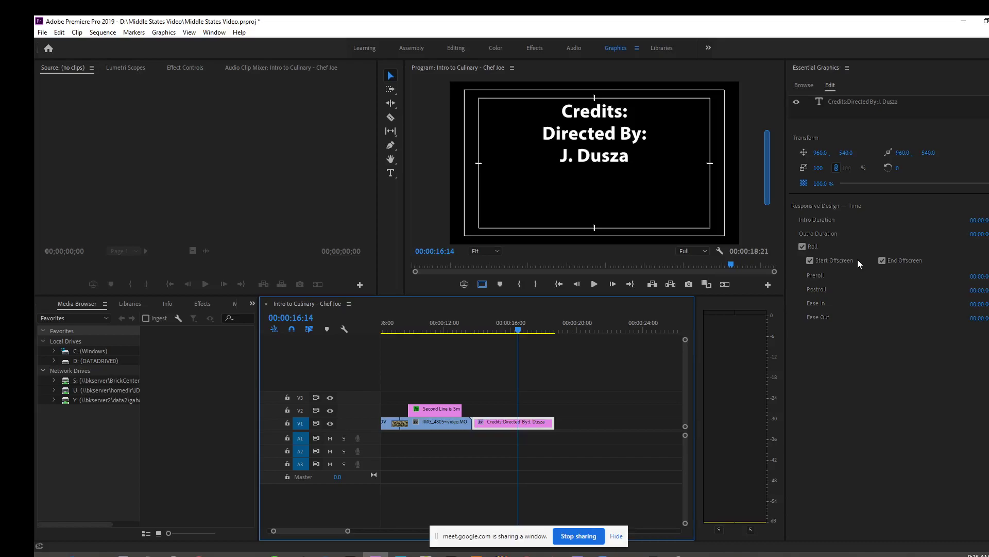
click(980, 280)
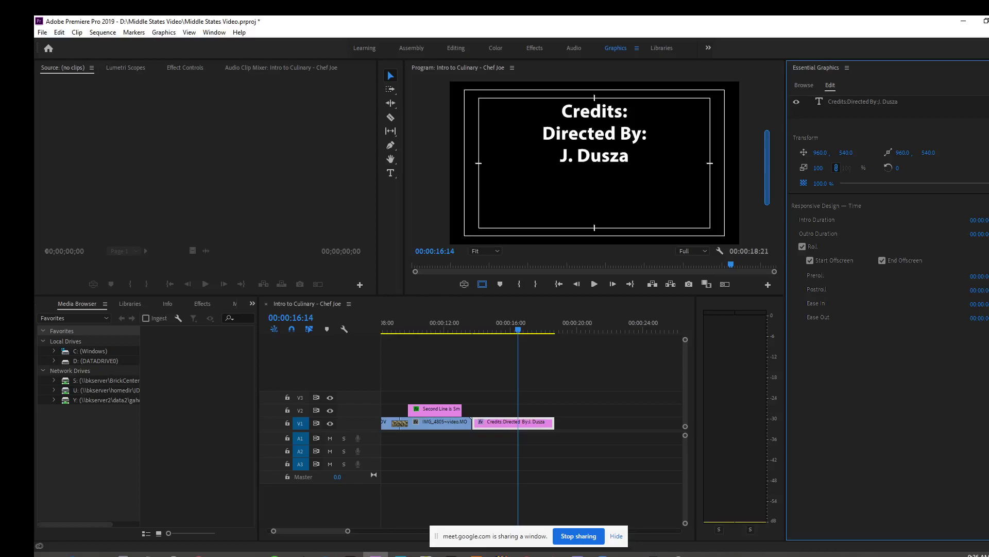
drag(519, 328, 469, 332)
click(594, 286)
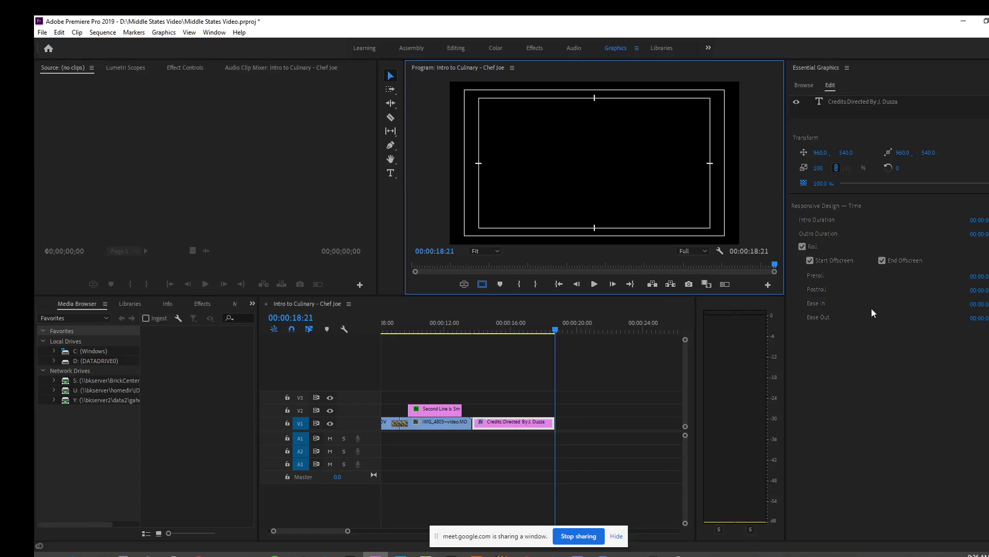
click(986, 321)
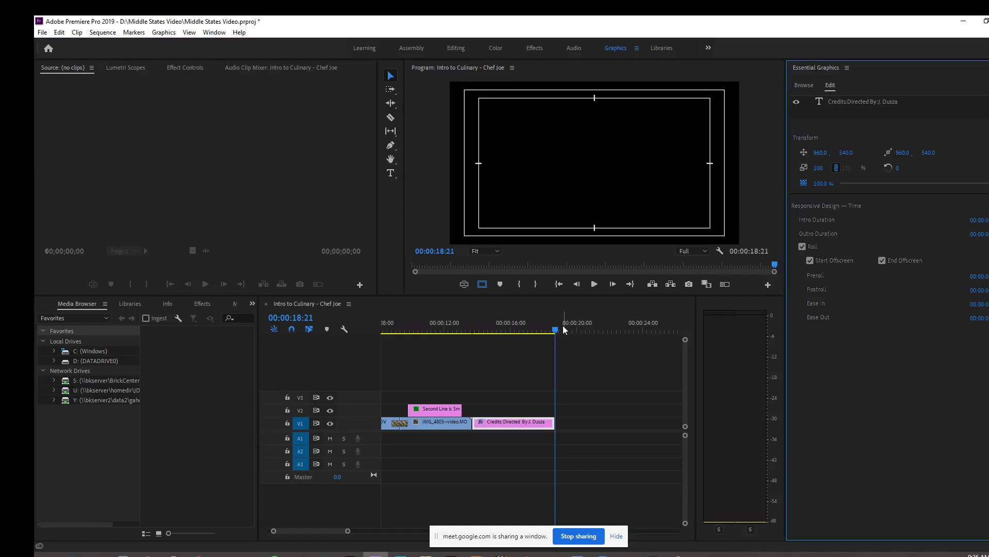
click(503, 331)
drag(497, 332, 474, 330)
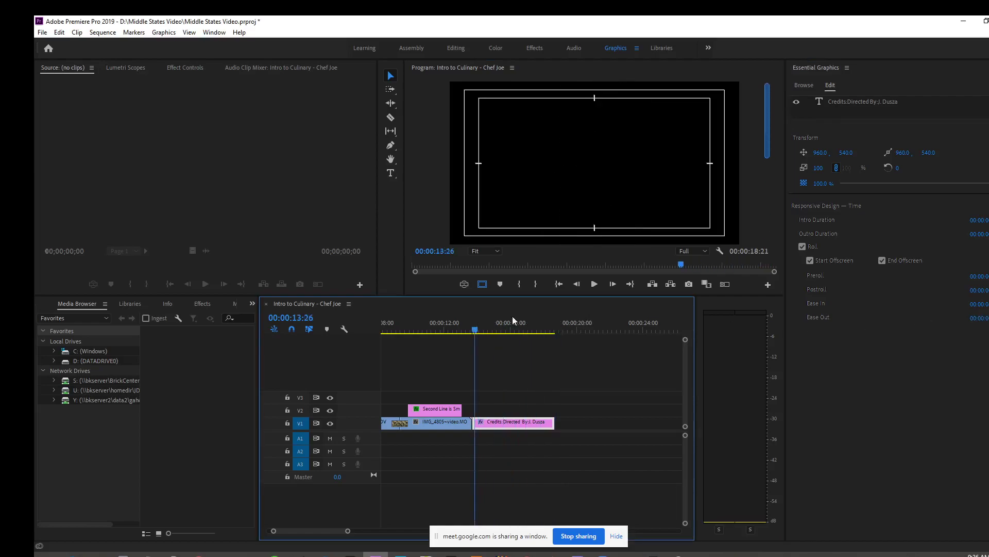
click(593, 287)
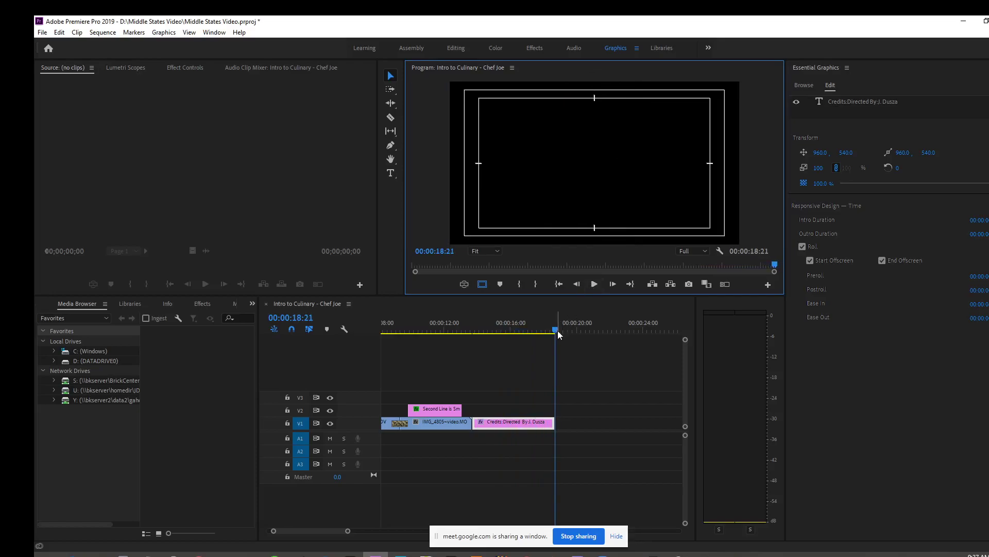
drag(557, 333, 508, 331)
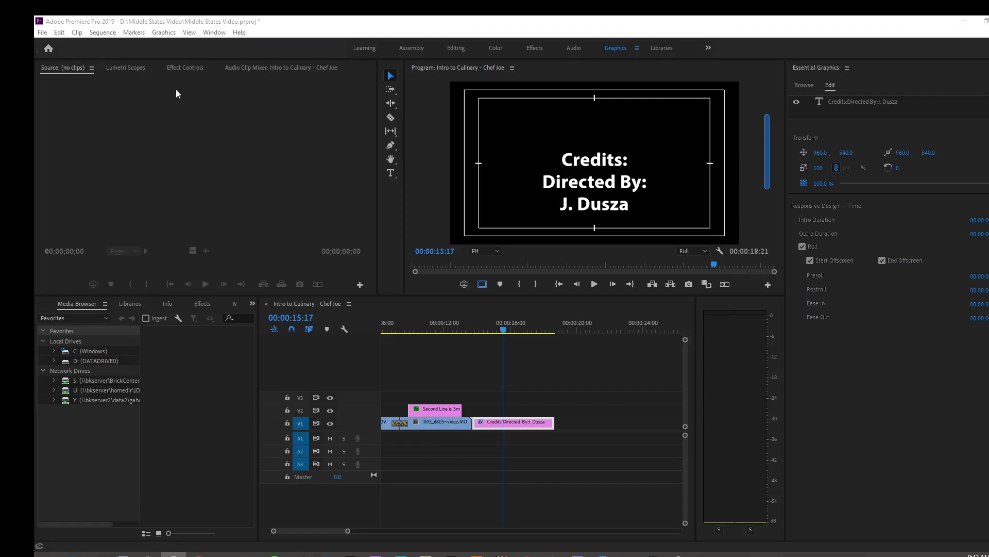
- Save the project and open Export Settings via File > Export > Media
key(ctrl+s)
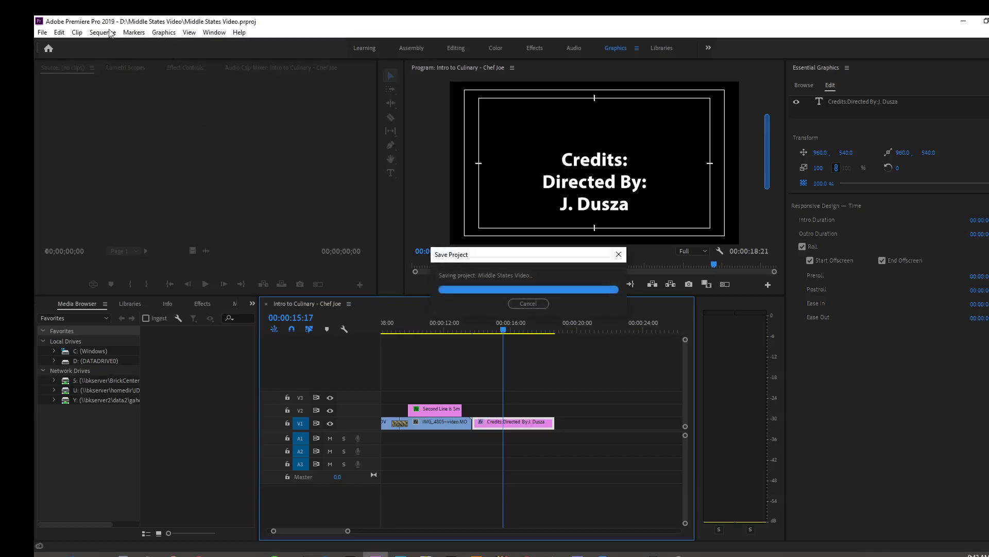
click(43, 32)
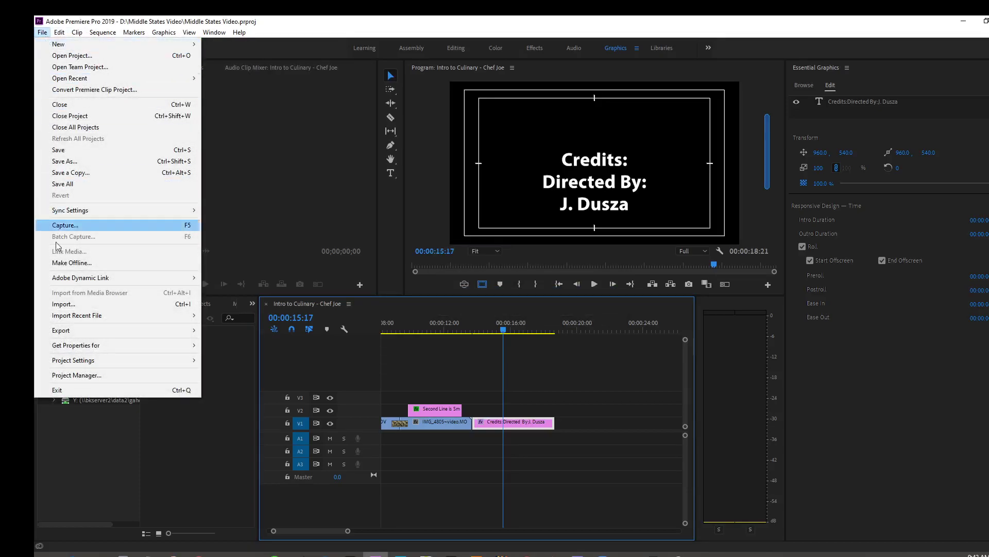
mouse_move(75, 330)
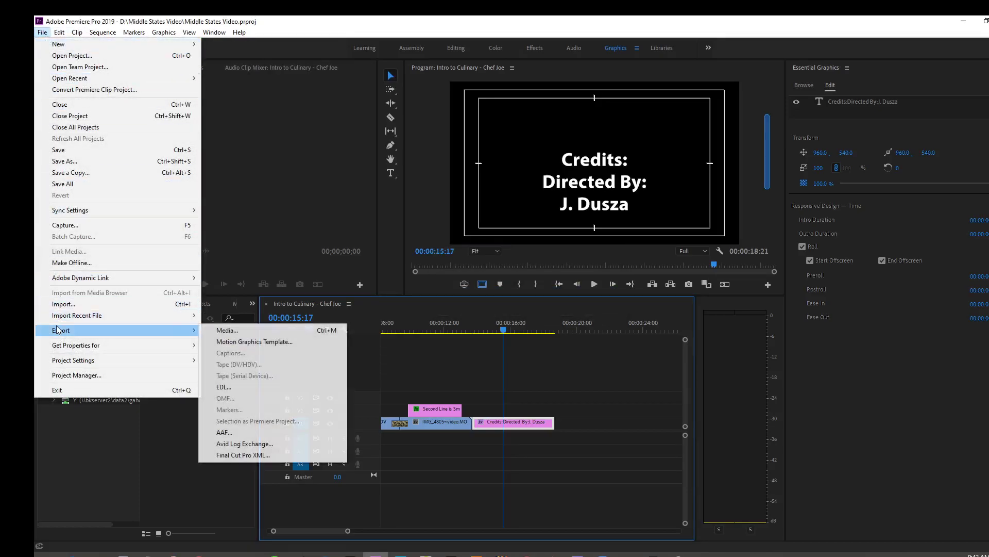
click(237, 332)
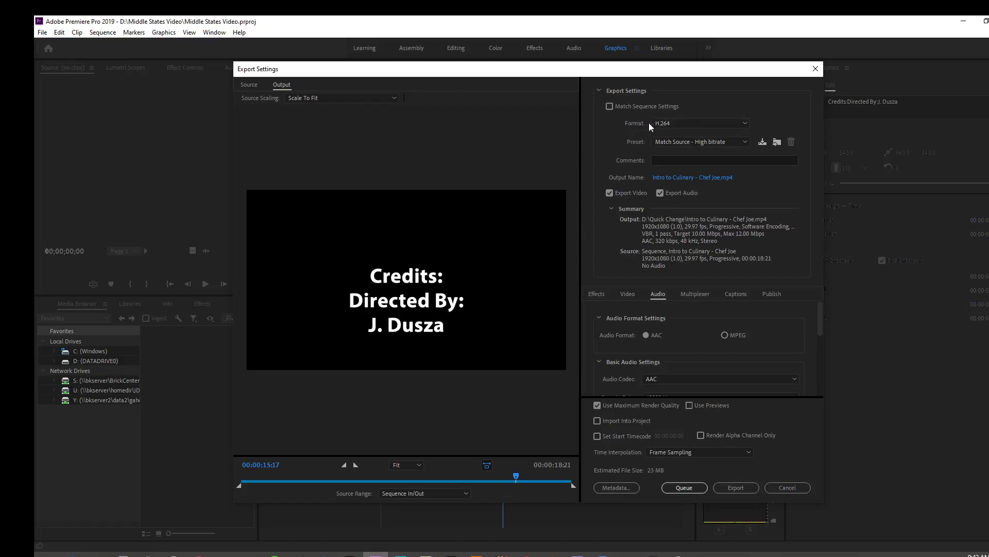
- Keep H.264 format with the Match Source - High bitrate preset and enlarge the Export Settings window
click(677, 121)
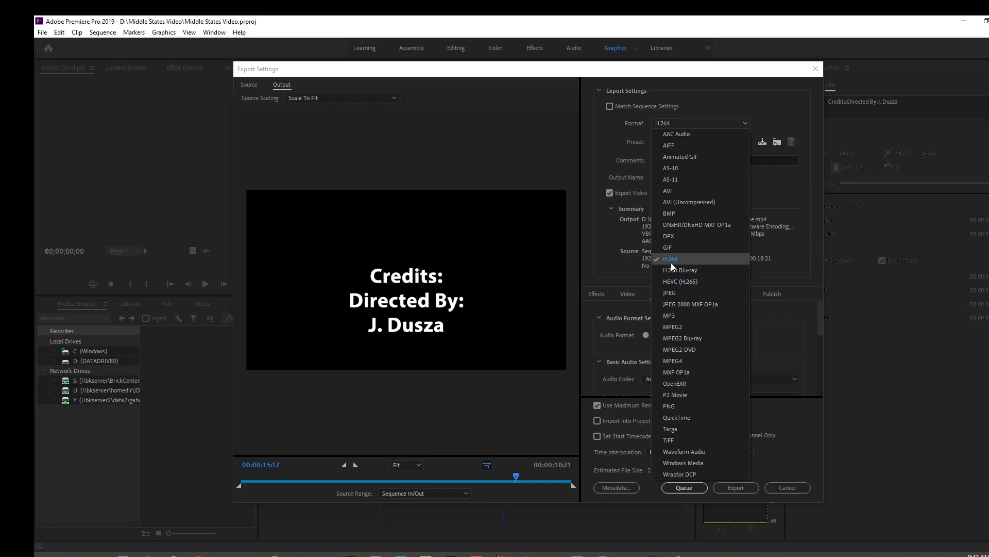
click(796, 197)
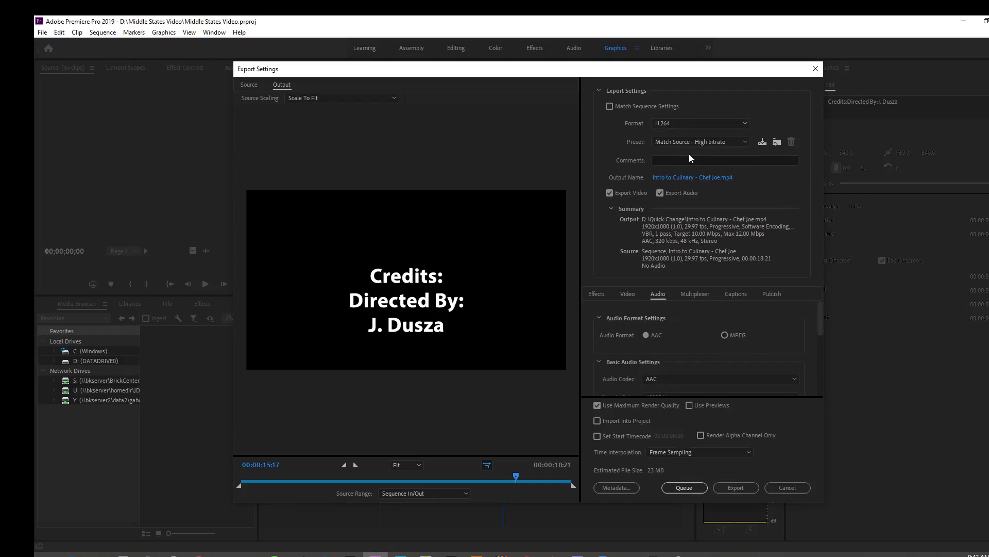
click(676, 142)
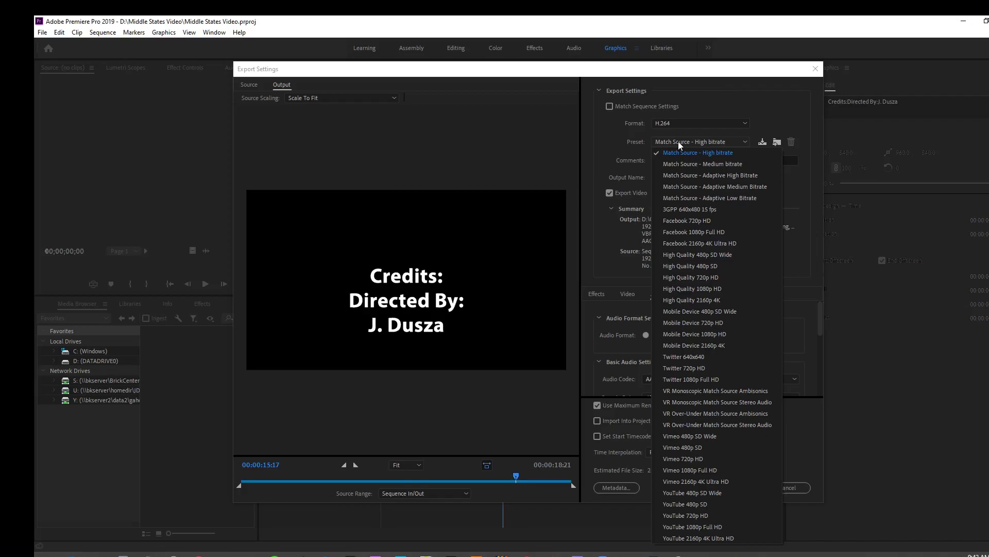
click(678, 141)
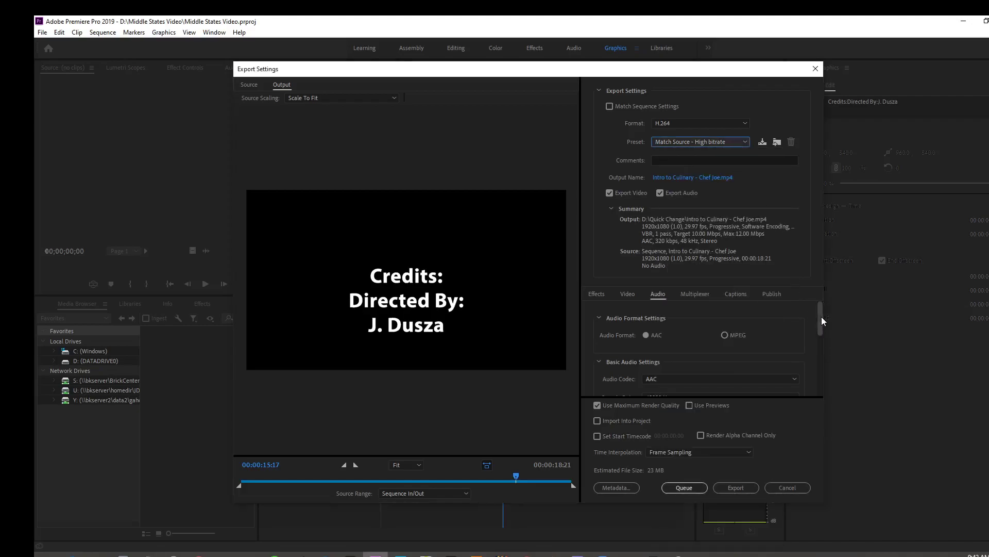
scroll(821, 319, down, 2)
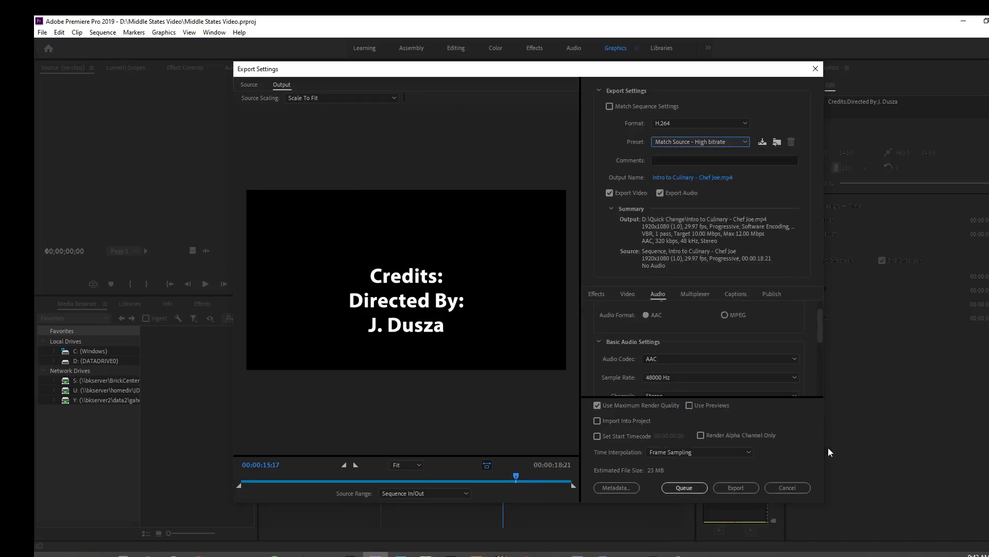
drag(824, 502, 899, 541)
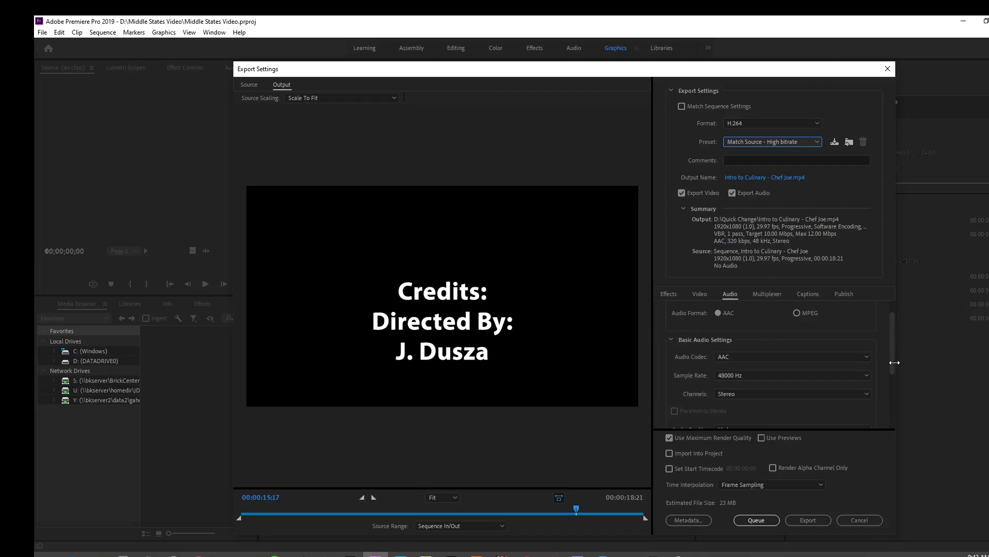
drag(896, 355, 895, 361)
scroll(889, 364, down, 1)
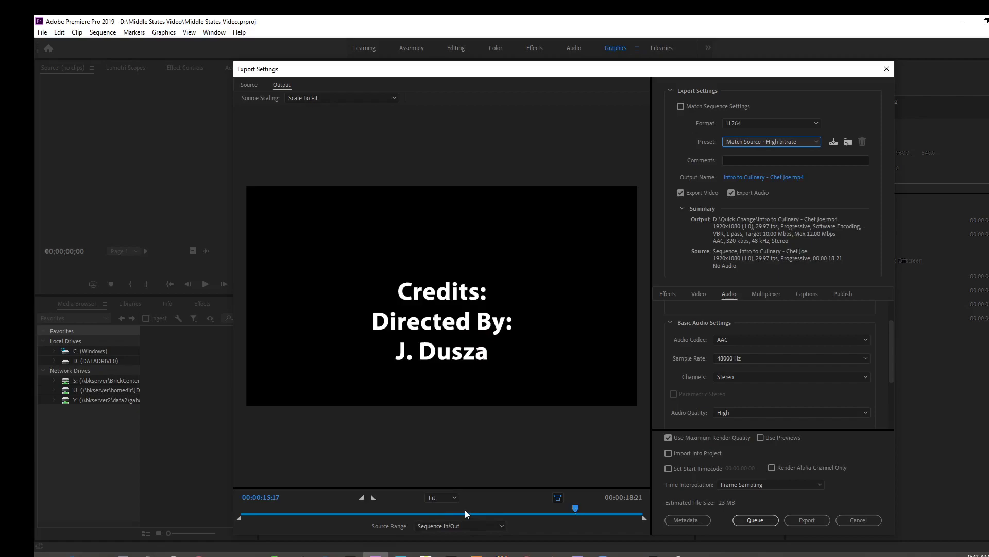
- Switch the export Source Range to Entire Sequence and bring up the output file's save location
click(469, 525)
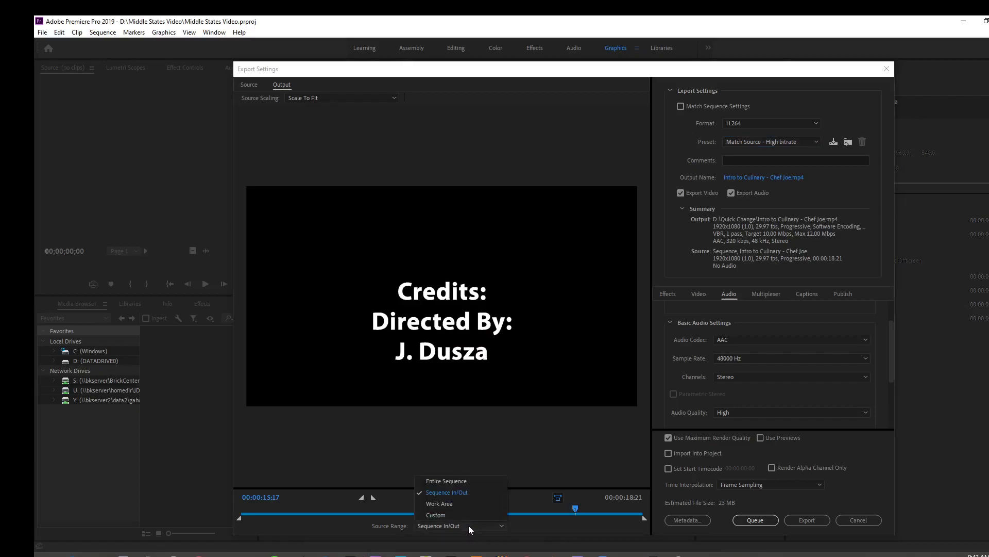
click(468, 524)
click(468, 524)
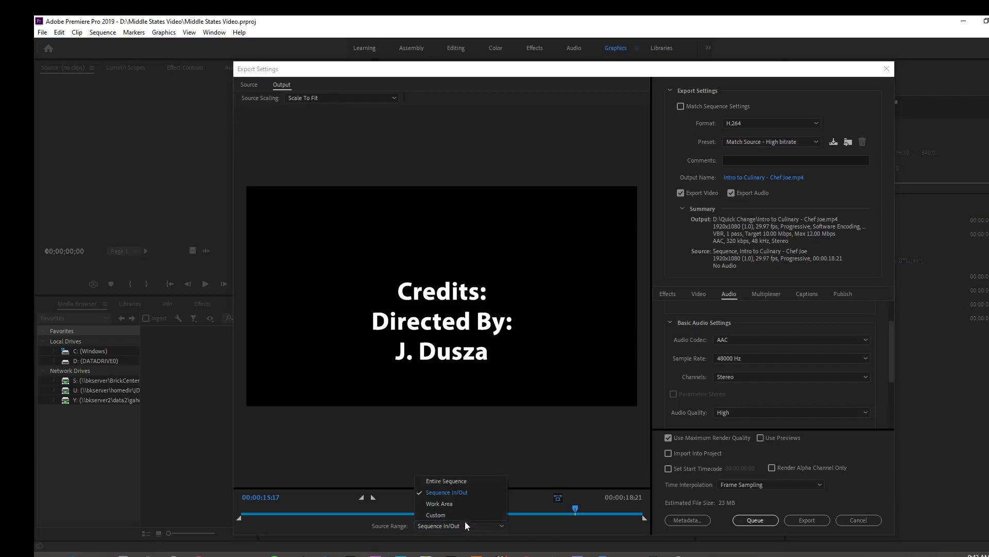
click(453, 483)
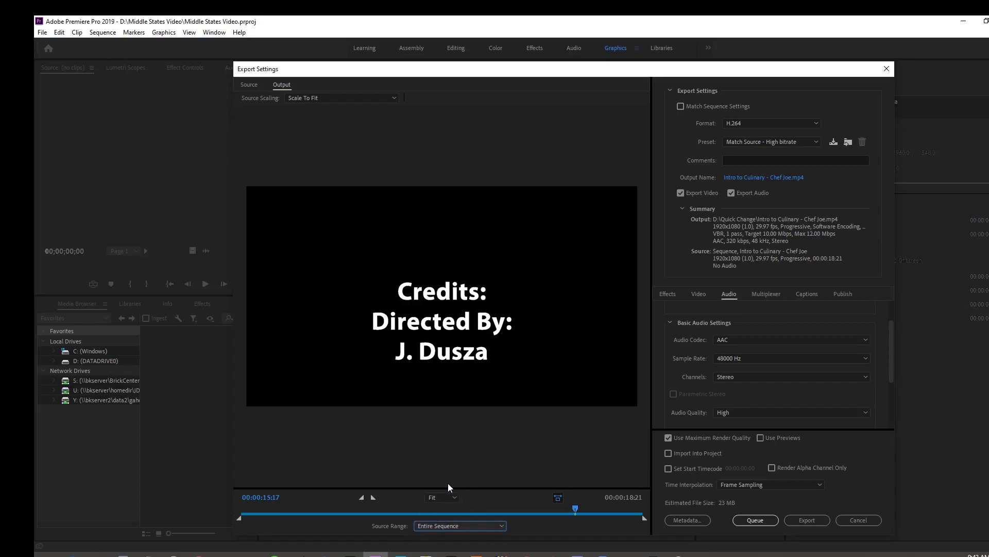
click(752, 177)
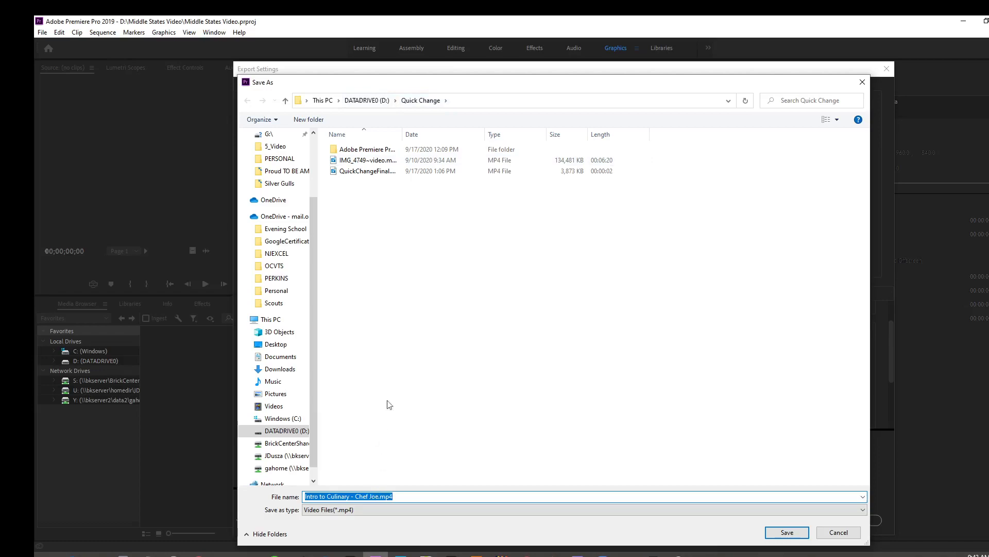
- Name the export 0921_render.mp4 and save it in D:\Middle States Video
click(367, 100)
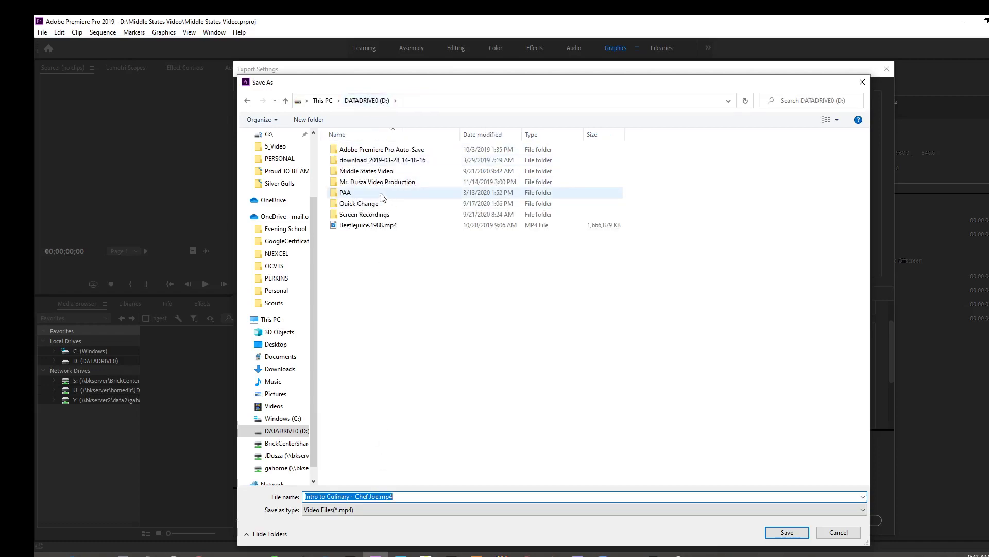
double_click(374, 174)
click(380, 497)
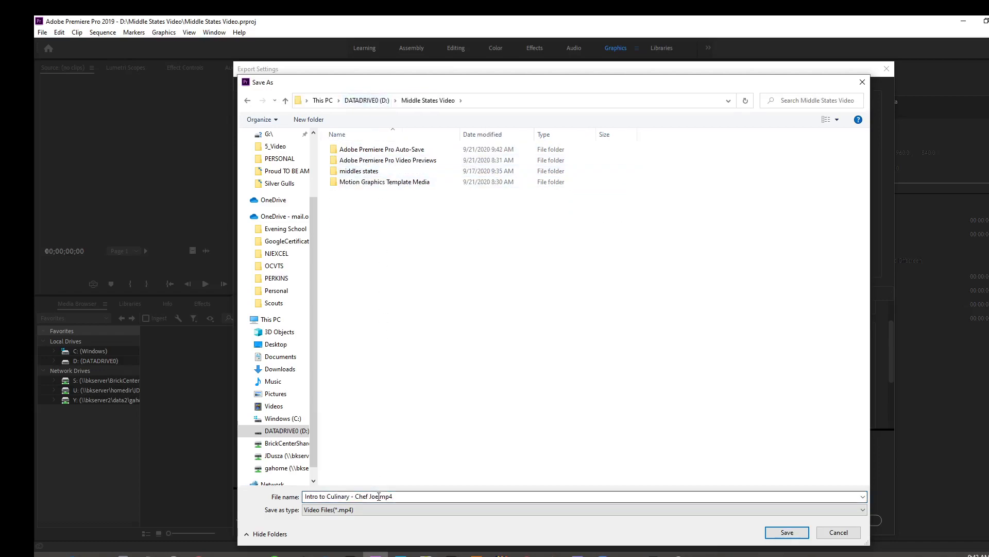
click(380, 497)
drag(380, 497, 256, 494)
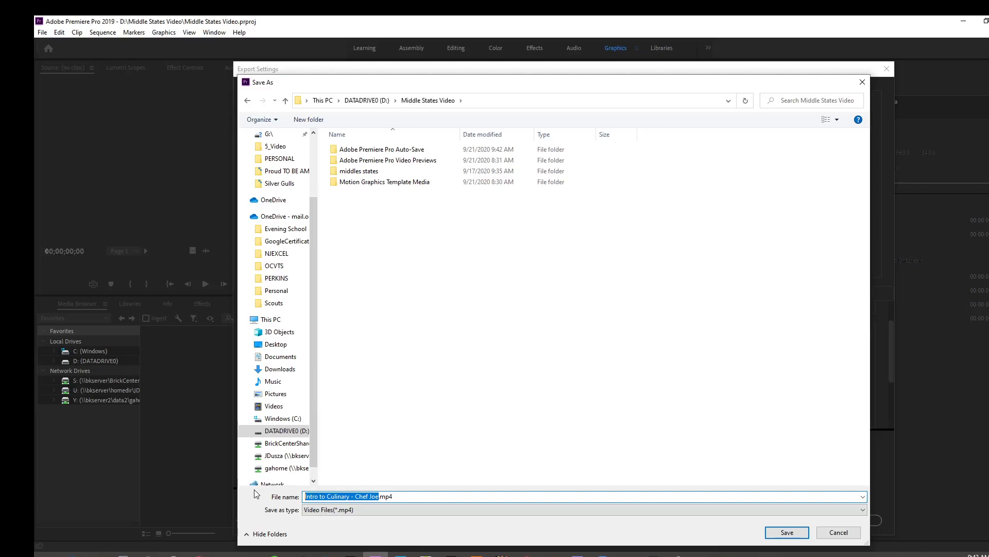
text(0921)
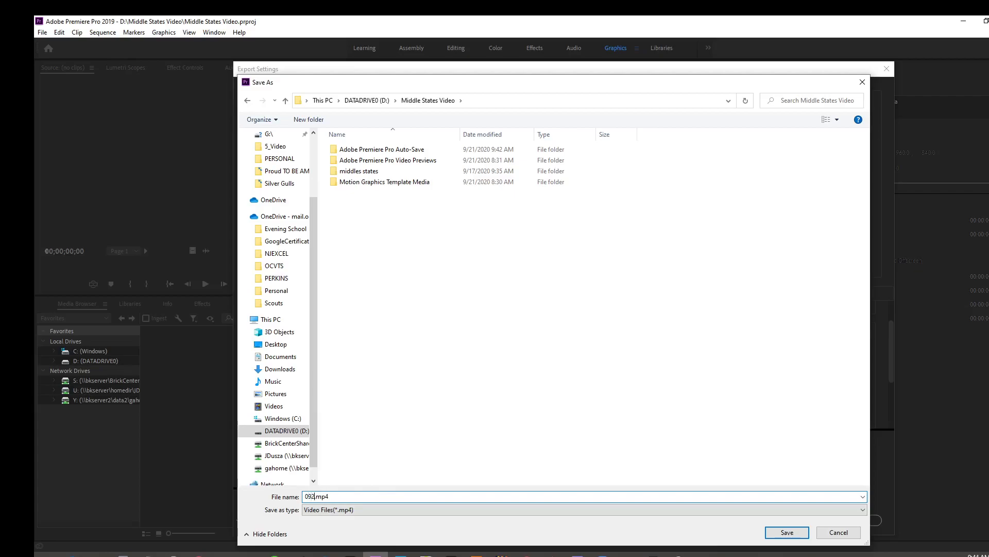
text(_render)
click(787, 532)
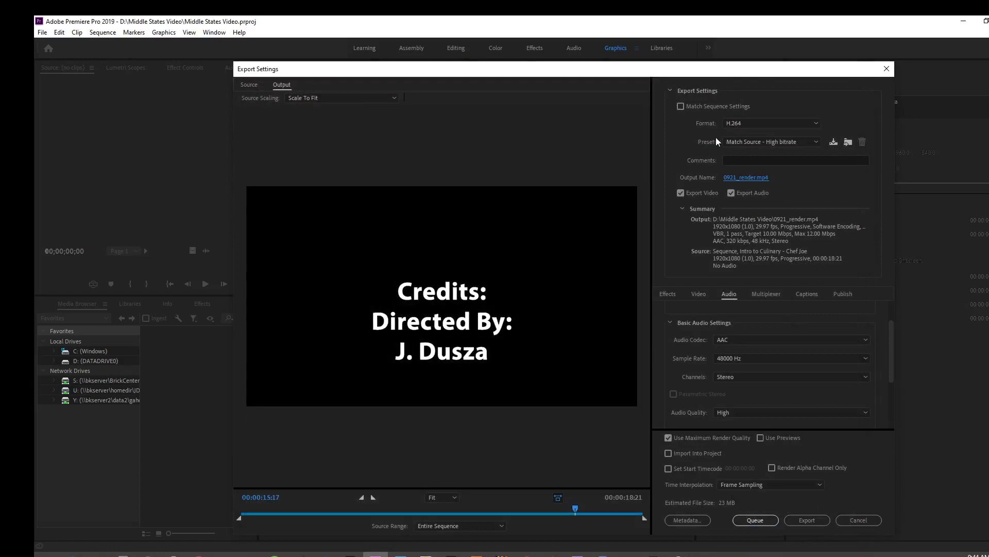
- Keep H.264 format and the 0921_render.mp4 output, then export the sequence
click(747, 124)
click(746, 123)
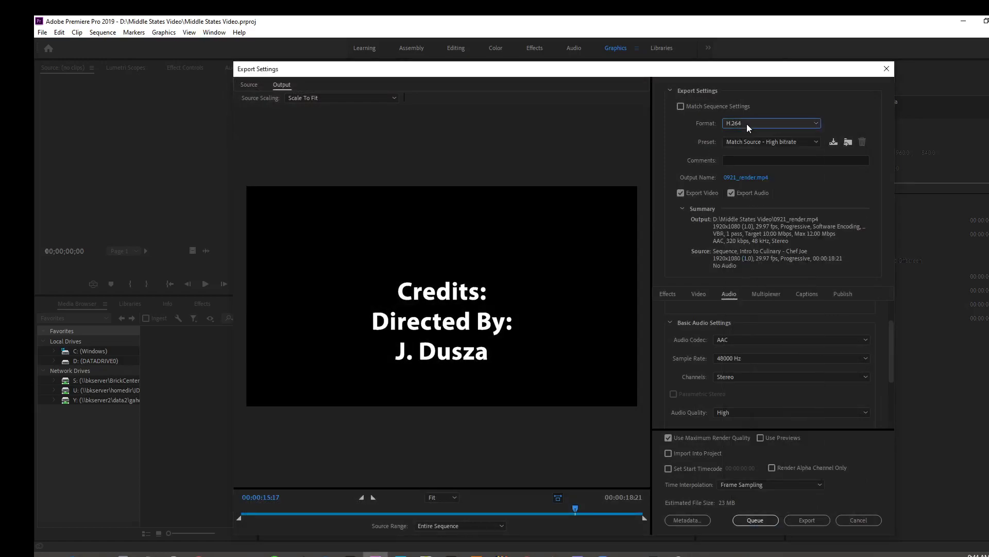
click(738, 178)
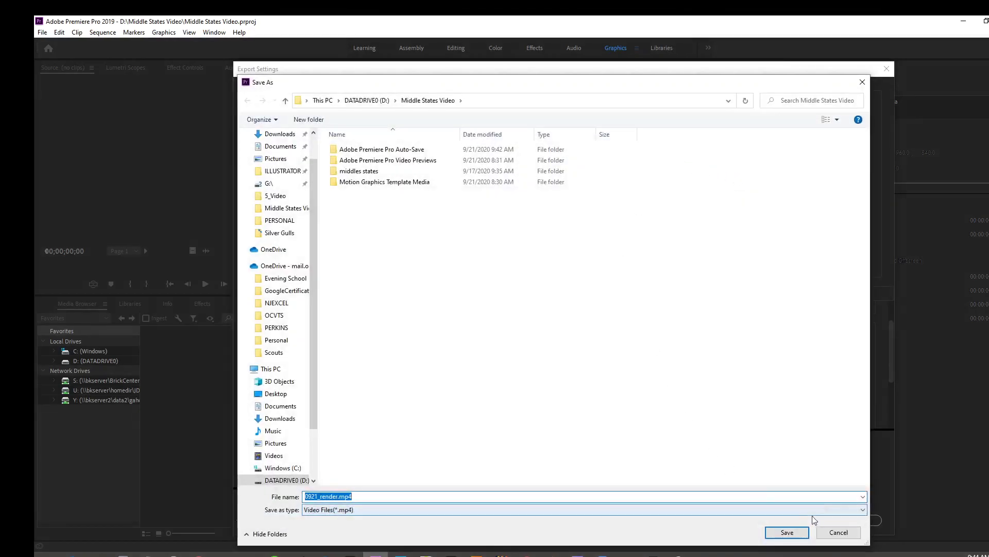
click(838, 531)
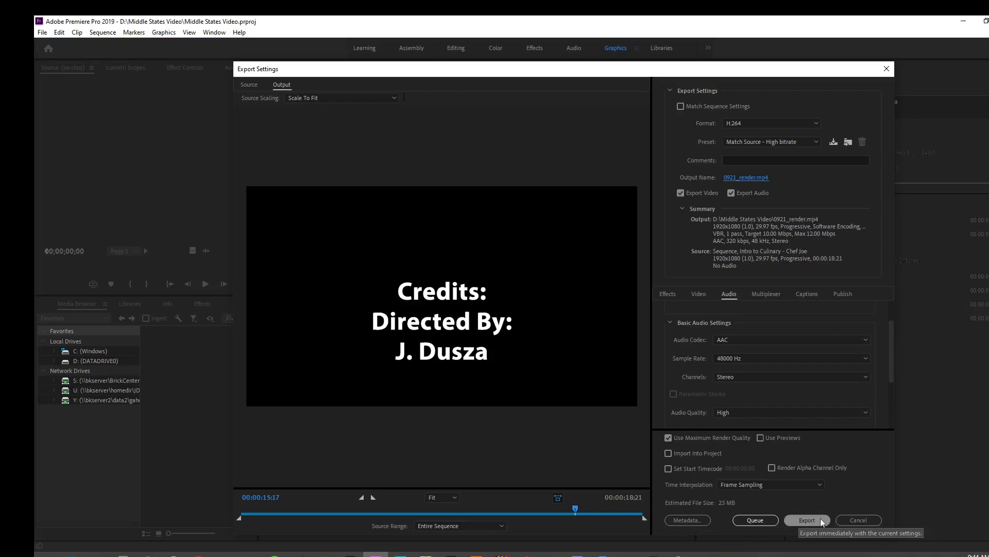
click(805, 518)
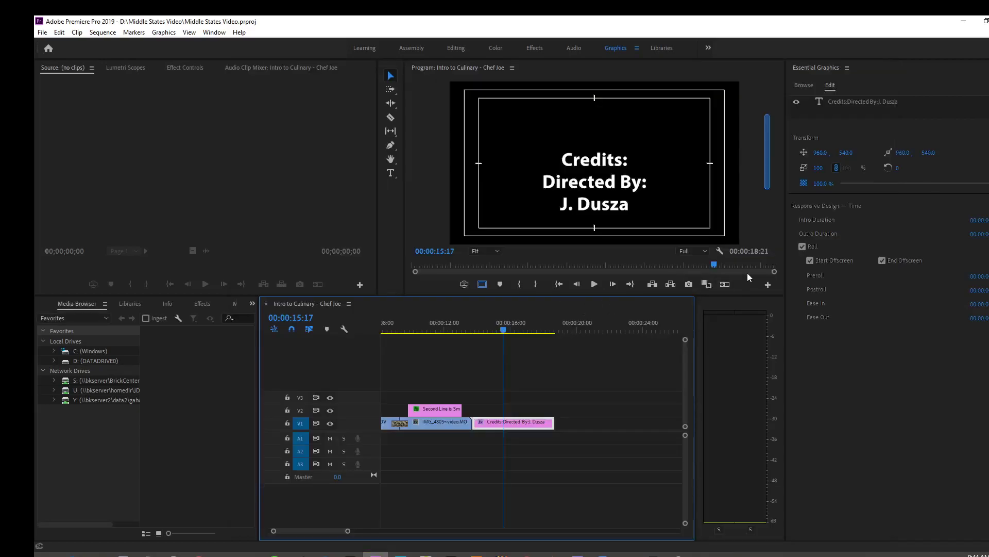
- Open 0921_render.mp4 from D:\Middle States Video and watch it through to the credits
click(963, 21)
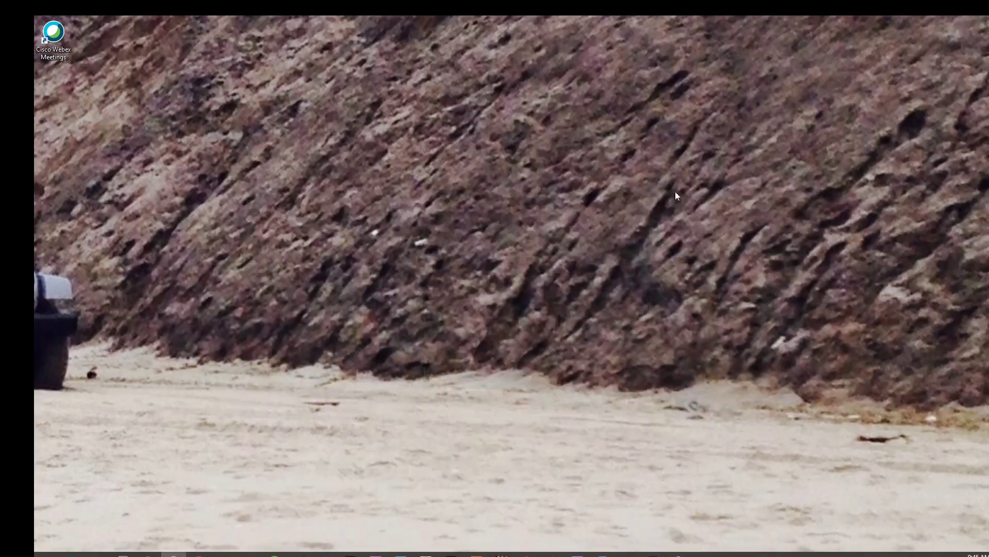
click(98, 554)
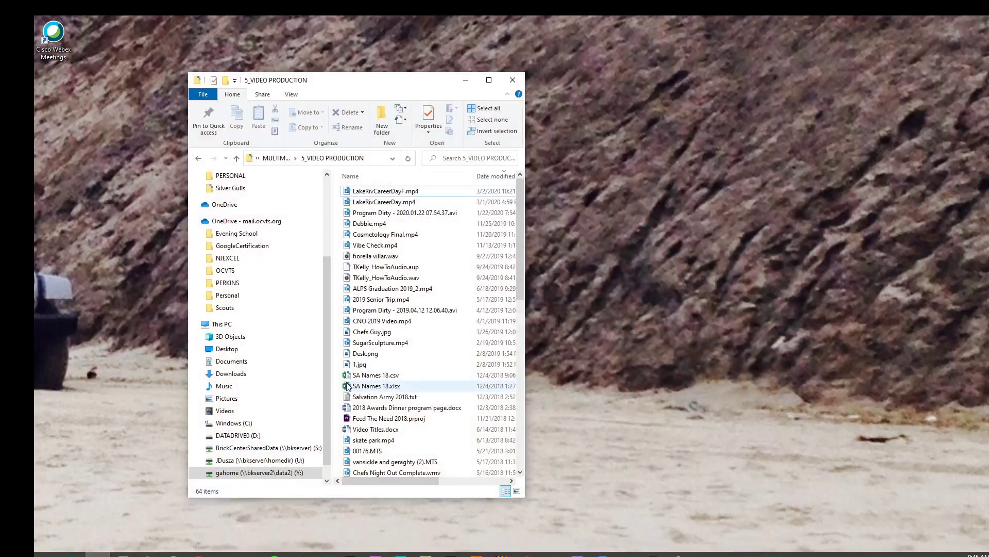
click(253, 436)
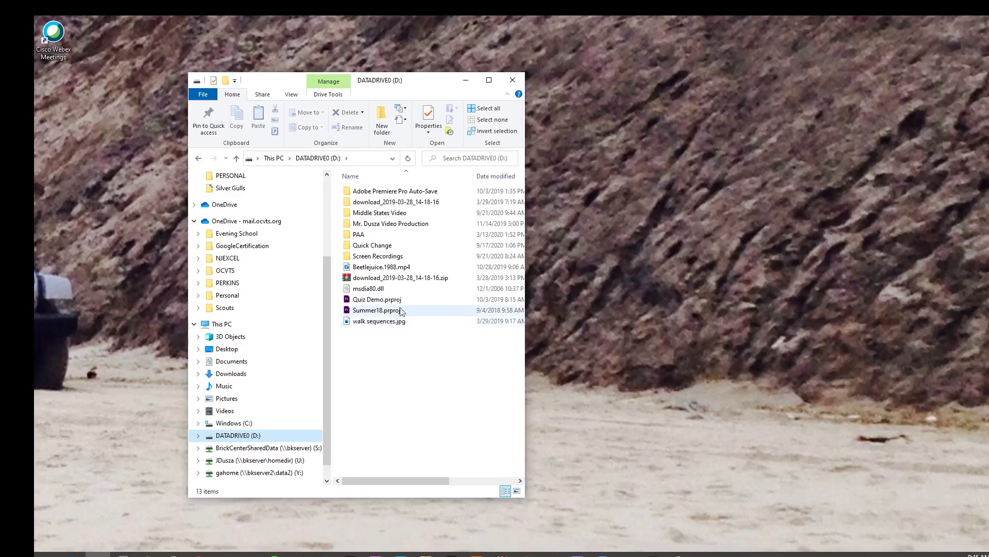
click(394, 214)
double_click(393, 214)
double_click(489, 235)
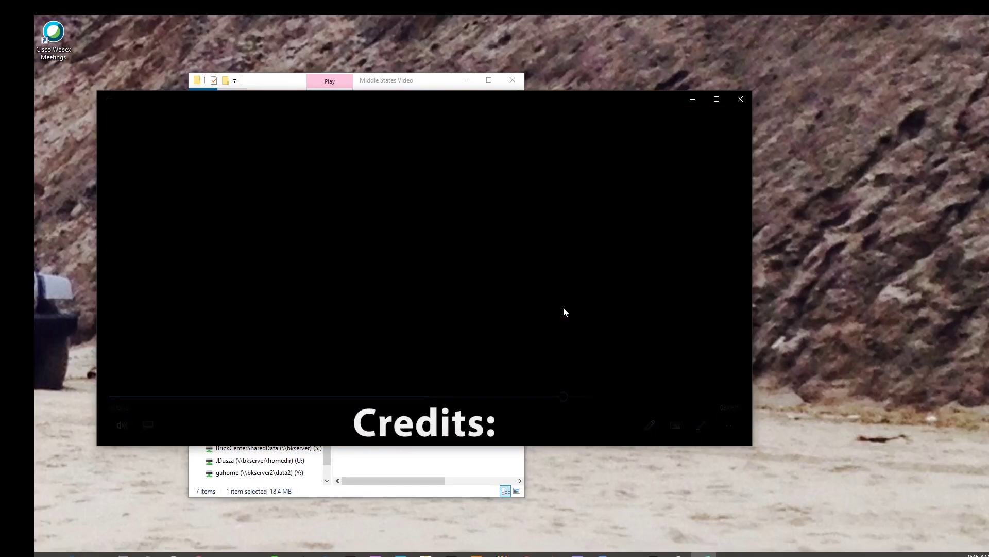
click(741, 98)
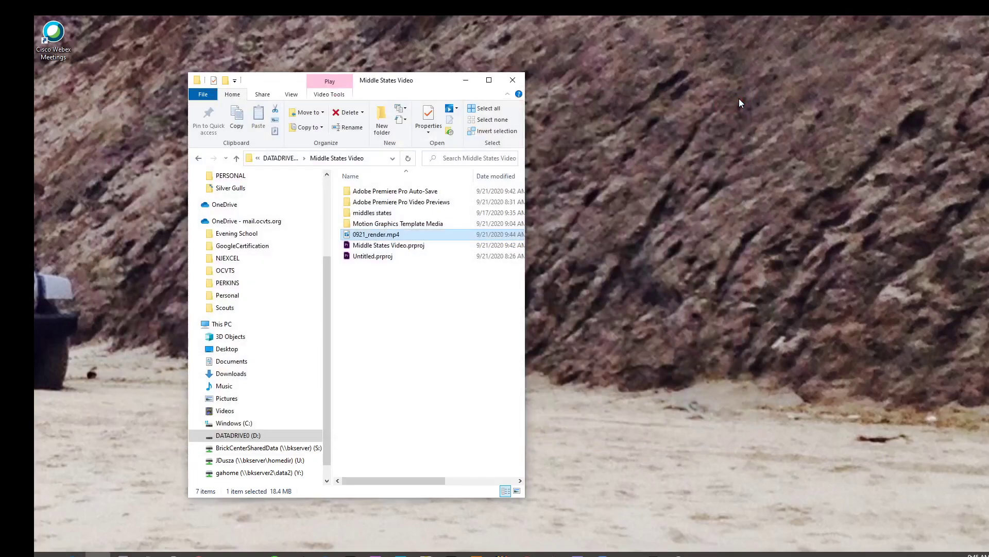
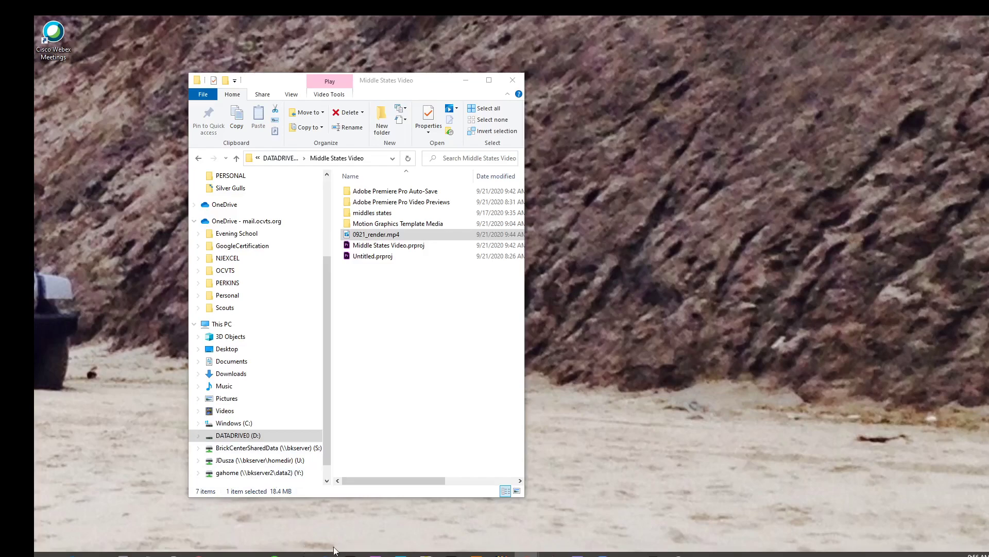
mouse_move(526, 554)
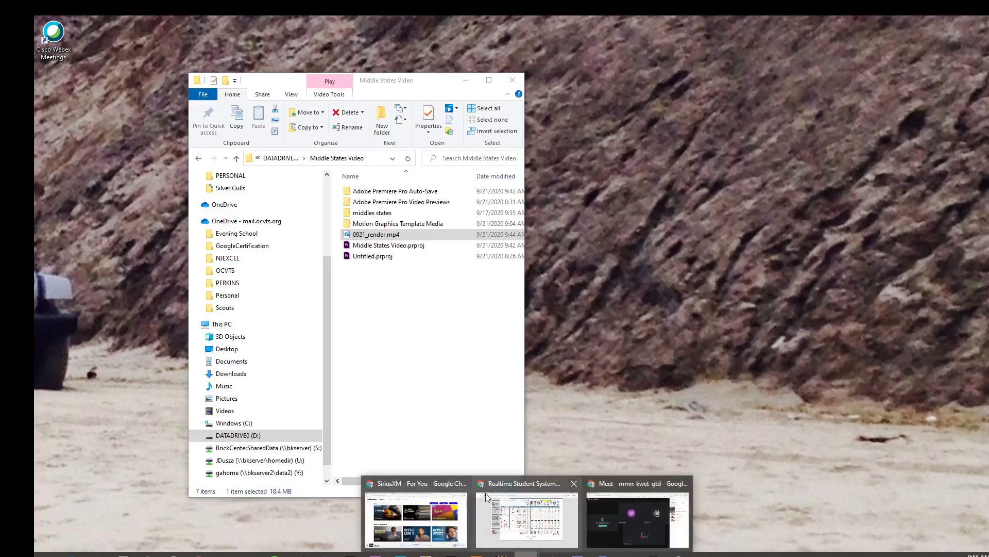